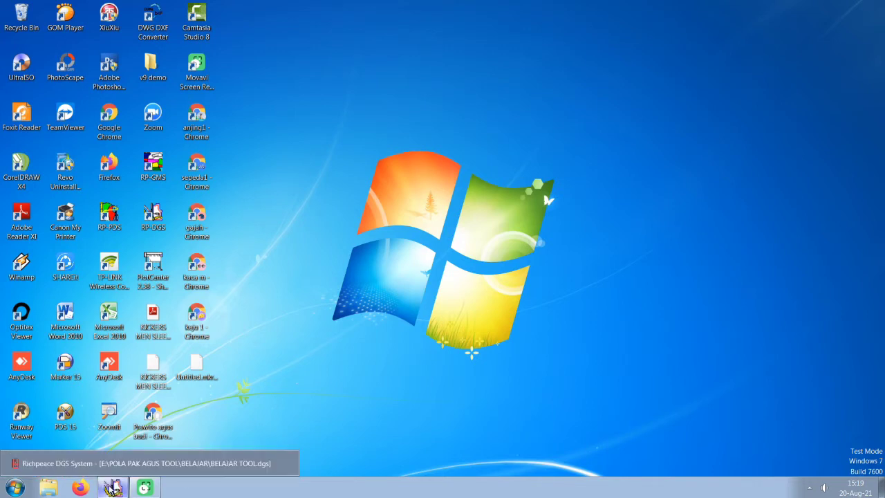
- Restore the Richpeace DGS System window showing BELAJAR TOOL.dgs with all 13 pieces
left_click(113, 488)
scroll(560, 236, "down", 3)
scroll(449, 228, "up", 1)
scroll(434, 243, "up", 1)
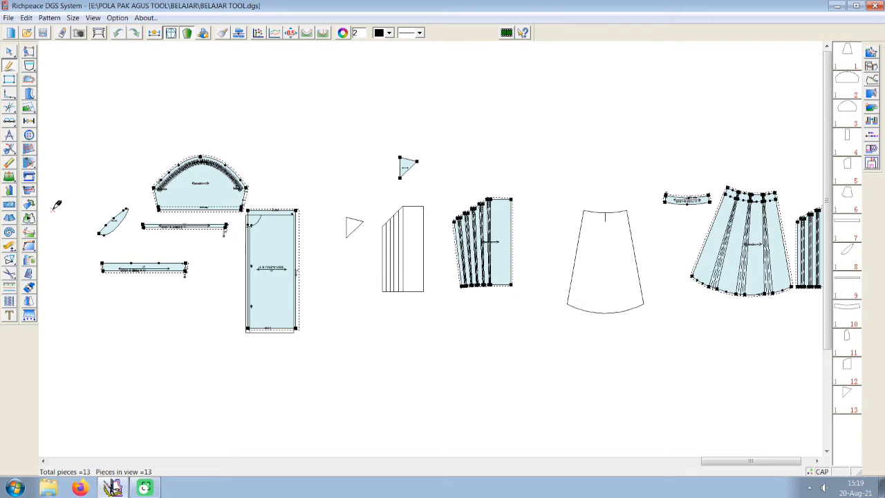
- Select the V dart tool from the dart flyout
left_click(33, 163)
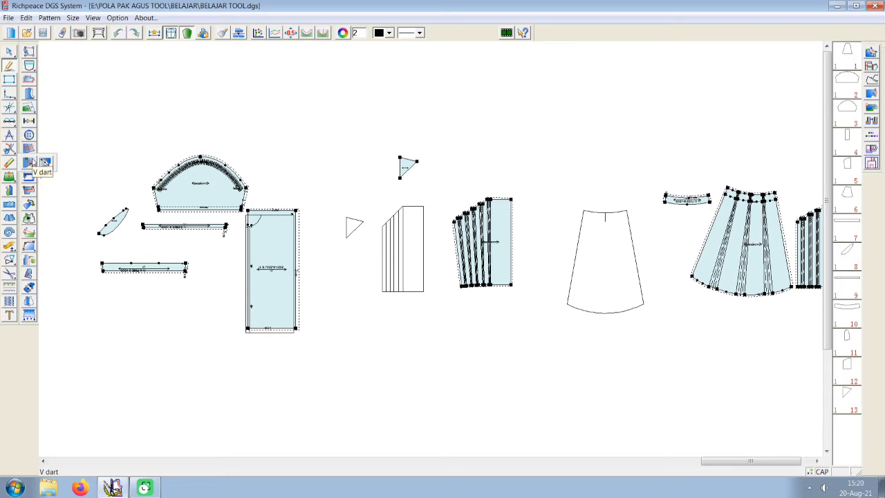
left_click(27, 163)
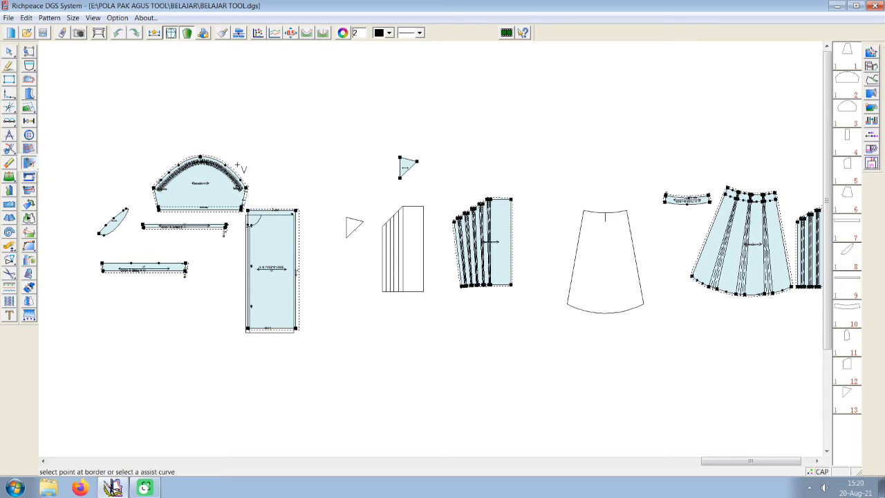
scroll(486, 243, "down", 3)
scroll(486, 243, "up", 4)
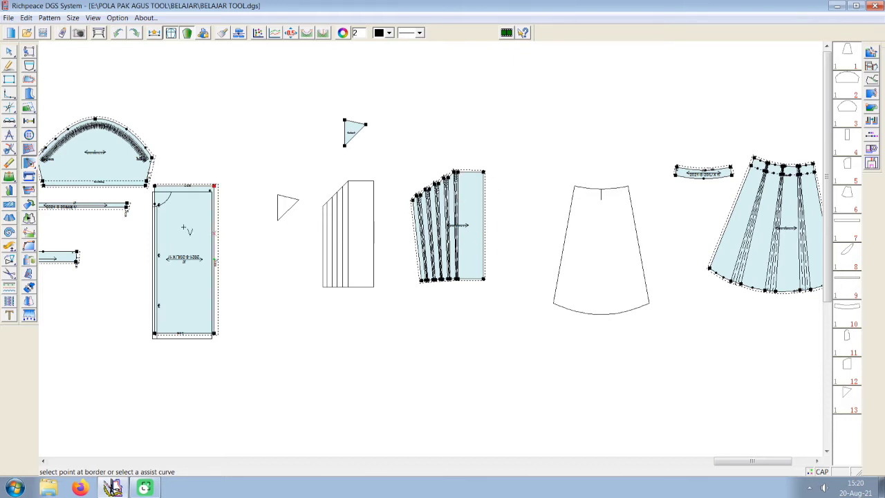
left_click(30, 163)
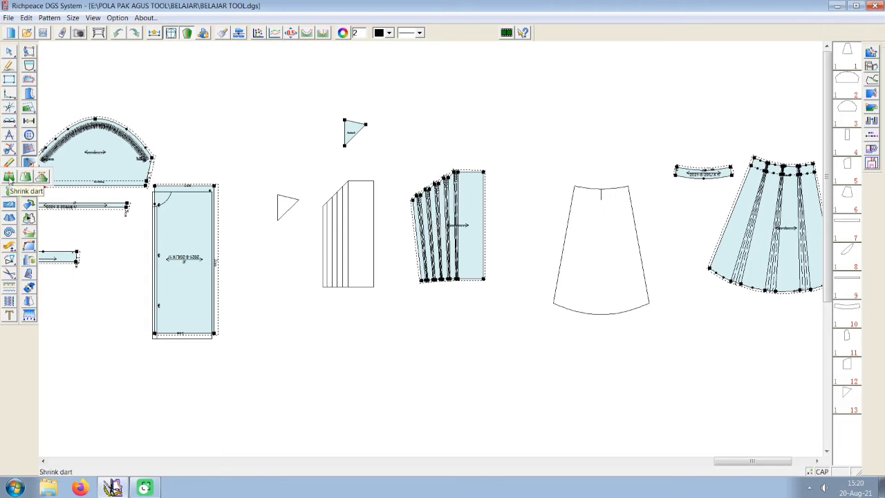
mouse_move(29, 163)
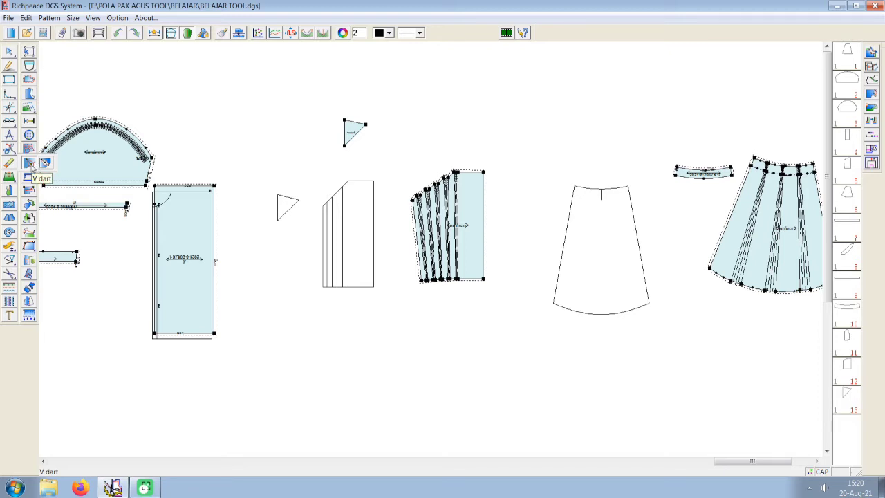
left_click(30, 165)
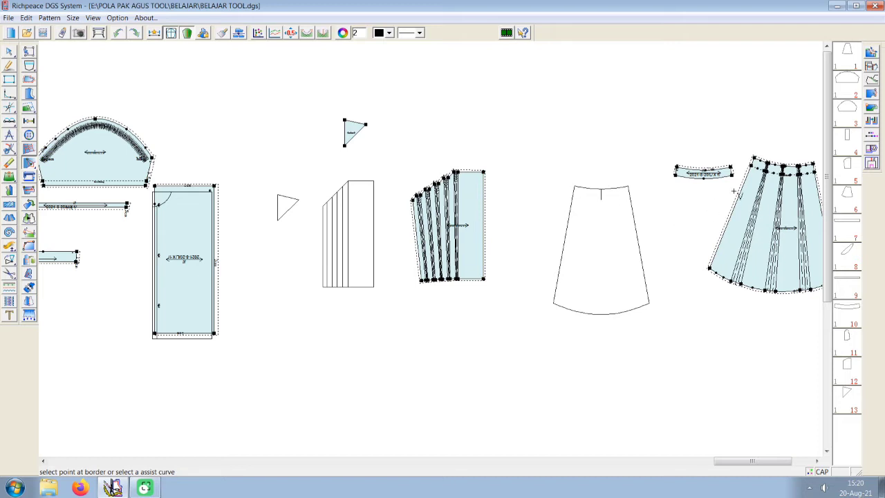
- Start a V dart on the tall rectangle's top edge with its tip inside the piece
scroll(370, 247, "down", 3)
scroll(420, 250, "up", 2)
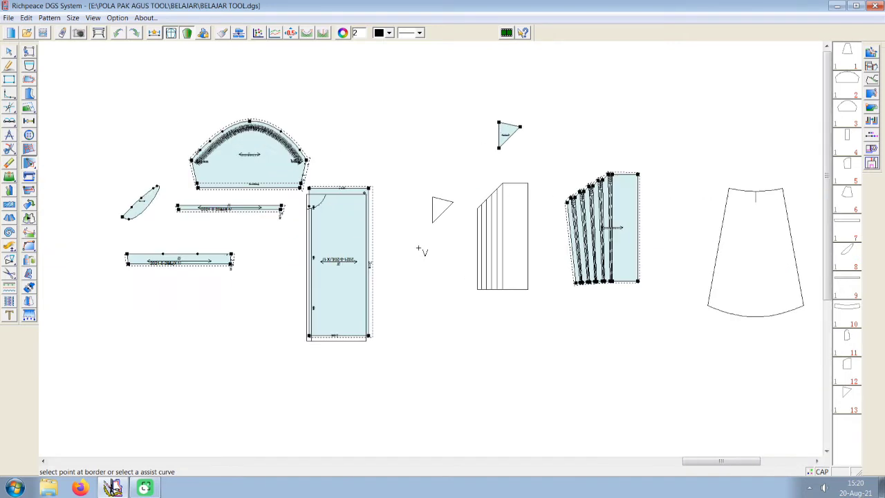
scroll(430, 251, "up", 1)
scroll(431, 251, "down", 1)
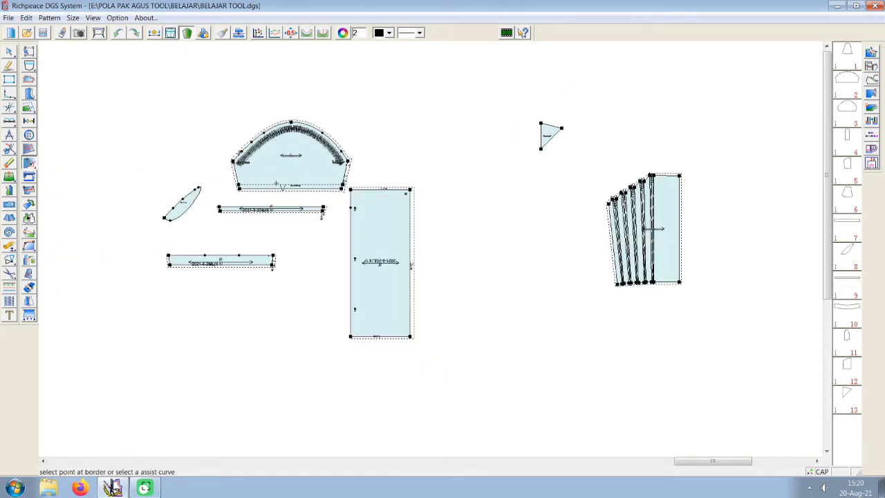
scroll(402, 188, "up", 3)
scroll(402, 188, "up", 1)
left_click(347, 194)
left_click(345, 237)
- Cancel the V dart dialog to discard the first dart
left_click_drag(353, 150, 625, 130)
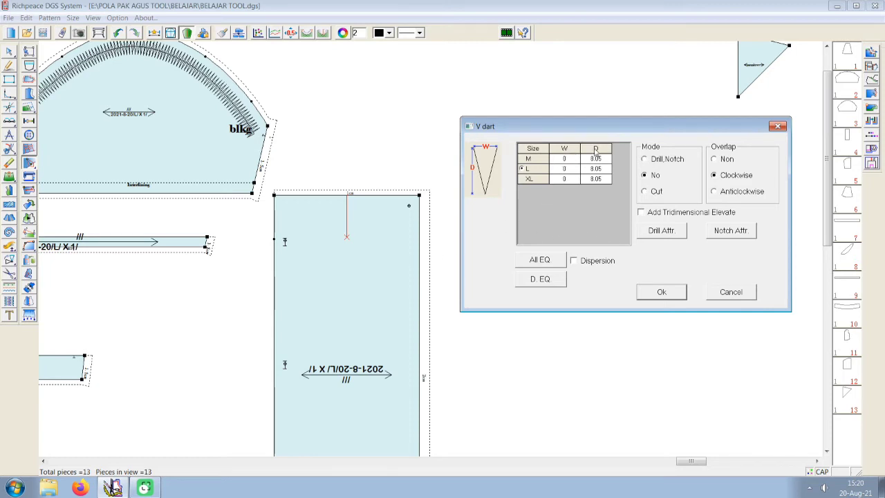
left_click(777, 126)
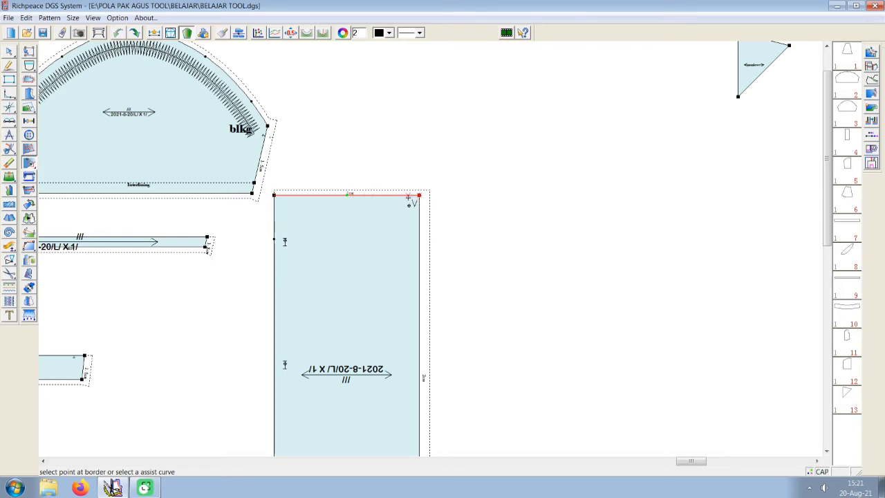
scroll(410, 202, "up", 2)
- Start a new V dart at length 7 along the rectangle's top edge
scroll(433, 262, "up", 2)
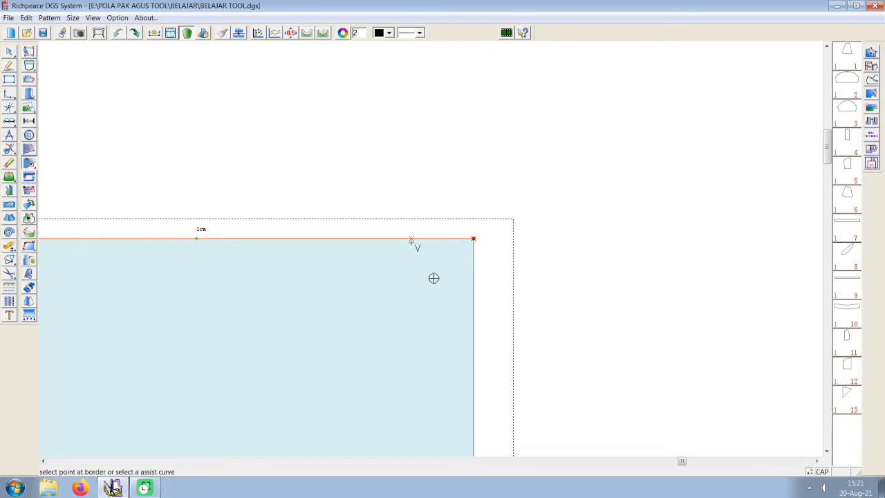
scroll(411, 242, "down", 3)
left_click(411, 241)
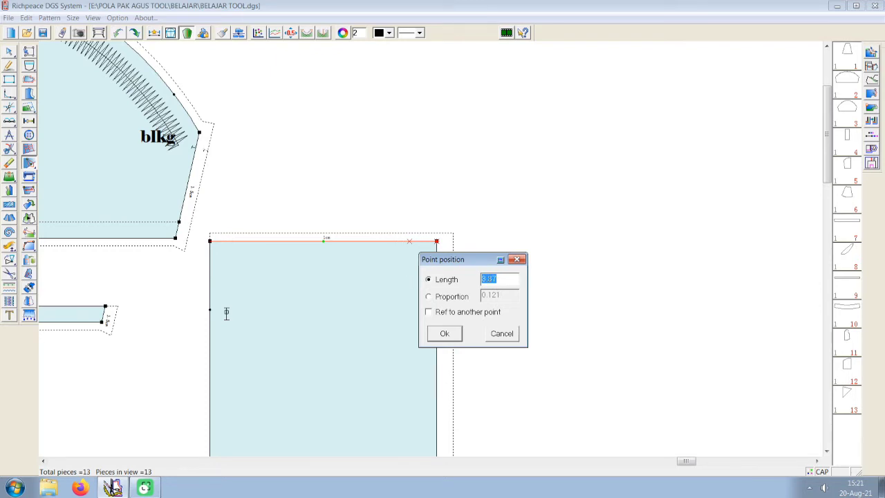
type("7")
left_click(444, 333)
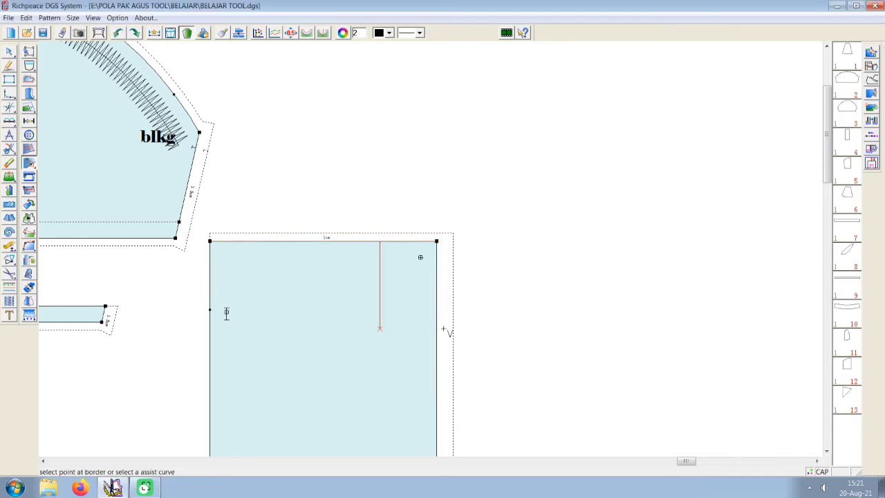
- Set the dart tip and give the V dart width 2 for size L and depth 10 for all sizes
left_click(387, 317)
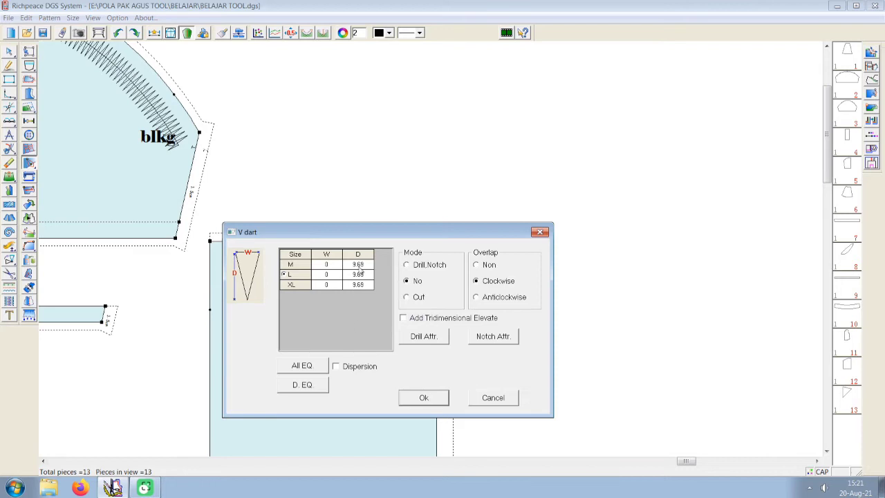
left_click_drag(373, 233, 601, 161)
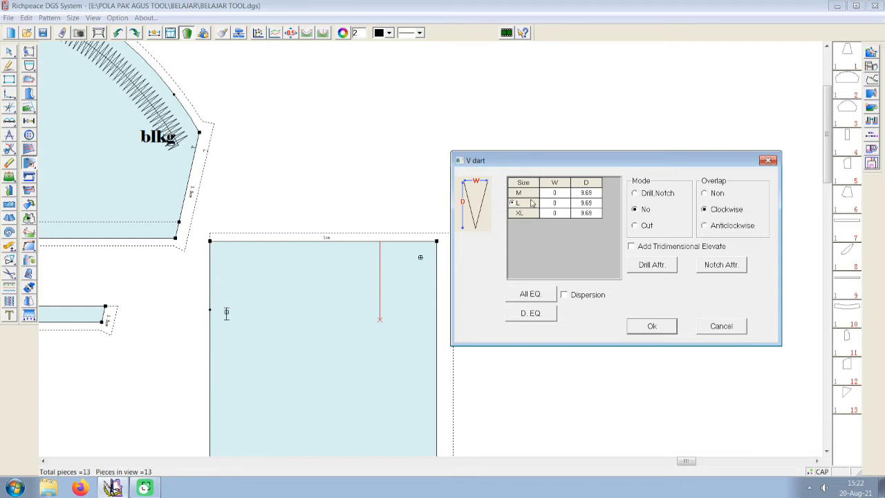
left_click(558, 203)
type("2")
left_click(589, 202)
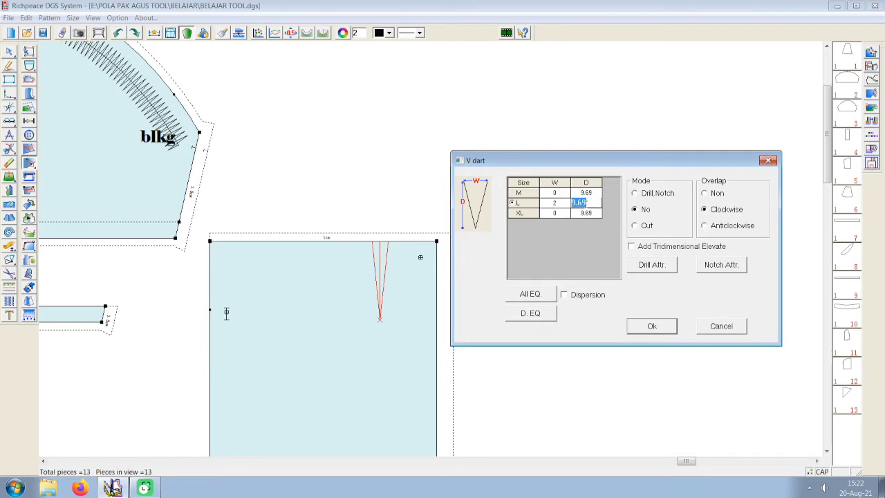
type("10")
left_click(532, 296)
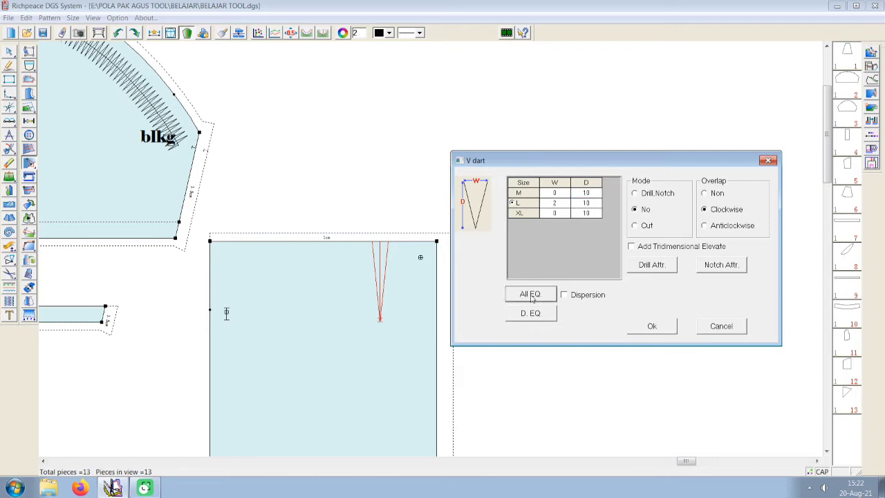
left_click(653, 325)
- Finish placing the V dart in the rectangle's top edge
scroll(423, 289, "up", 1)
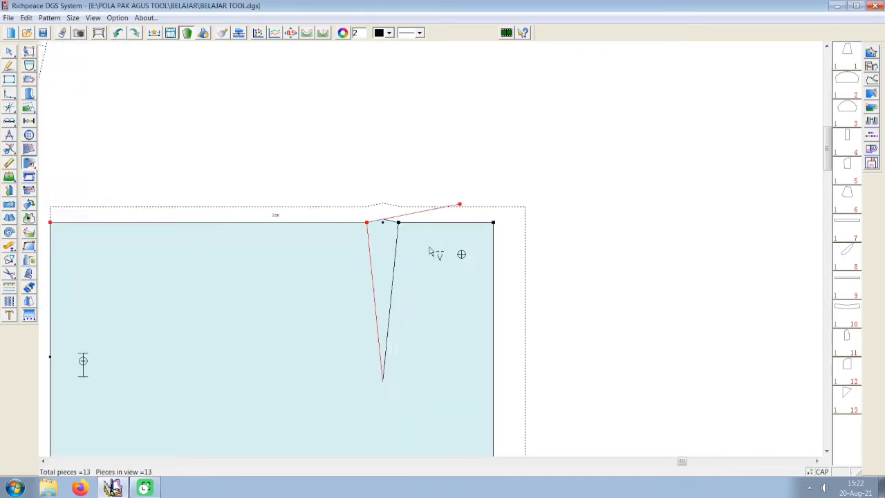
scroll(430, 253, "up", 1)
scroll(429, 238, "down", 1)
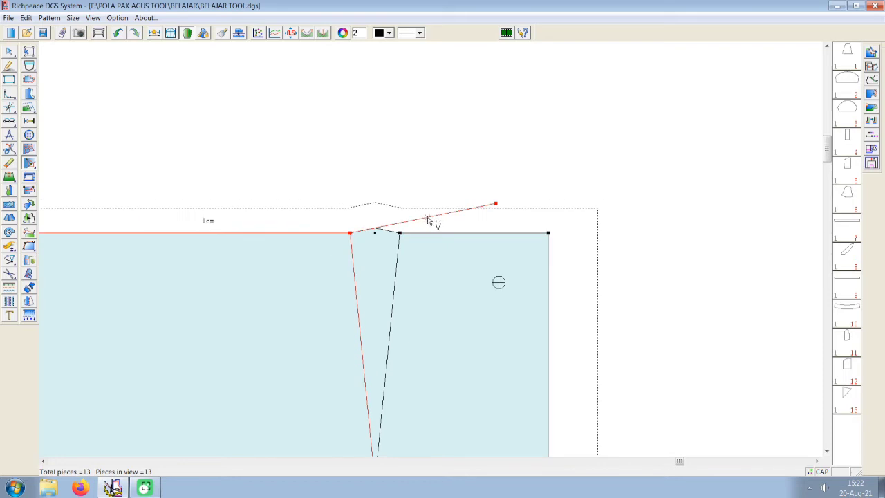
scroll(437, 251, "down", 1)
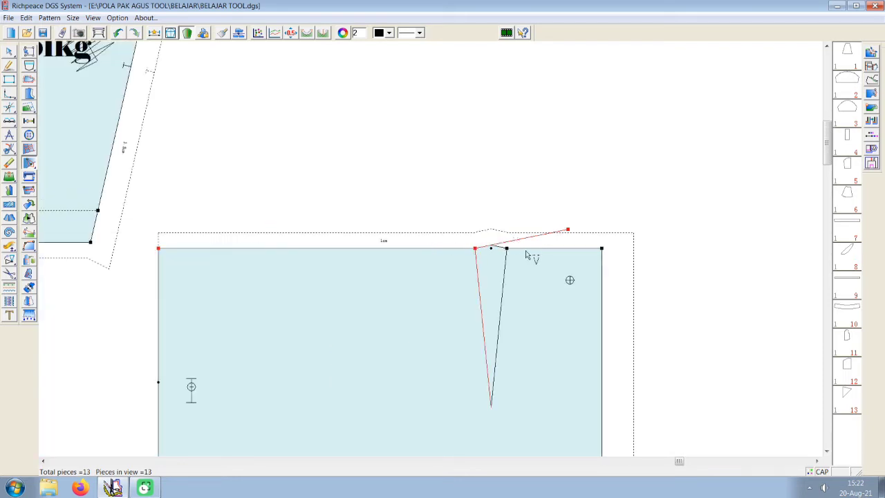
right_click(588, 172)
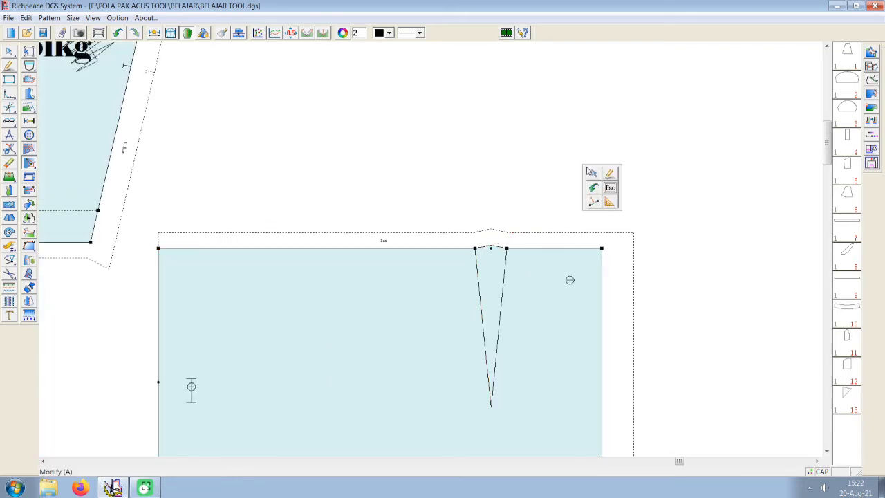
left_click(593, 176)
scroll(520, 205, "down", 2)
scroll(421, 256, "up", 1)
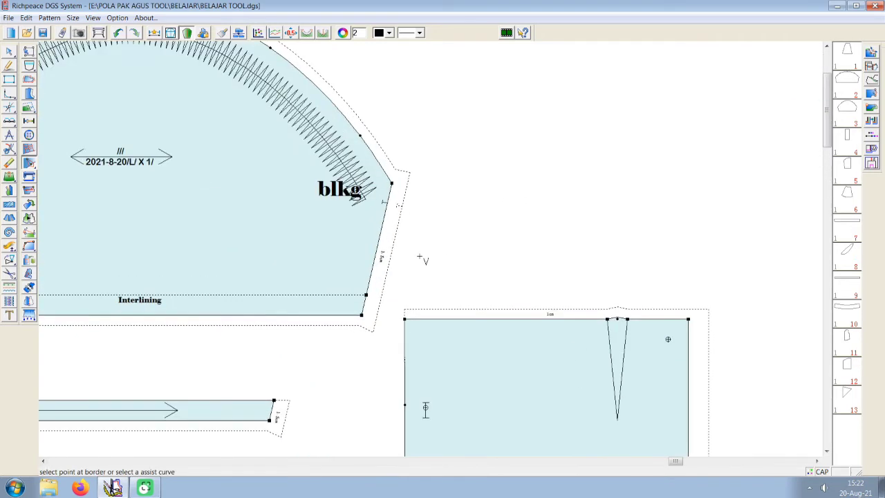
scroll(421, 251, "down", 1)
scroll(387, 290, "up", 1)
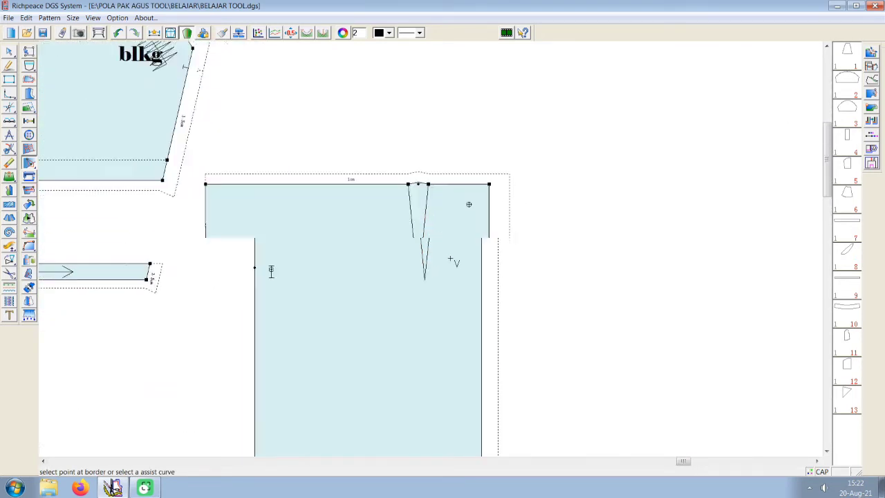
scroll(450, 259, "down", 1)
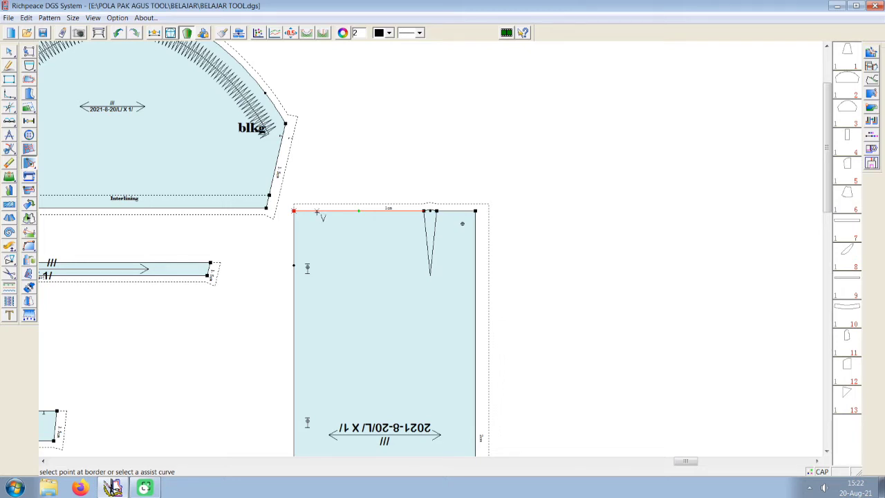
- Reselect the rectangle's top edge and open the existing dart's settings
right_click(323, 206)
left_click(342, 204)
right_click(347, 188)
left_click(352, 195)
left_click(425, 228)
scroll(434, 228, "up", 3)
right_click(397, 275)
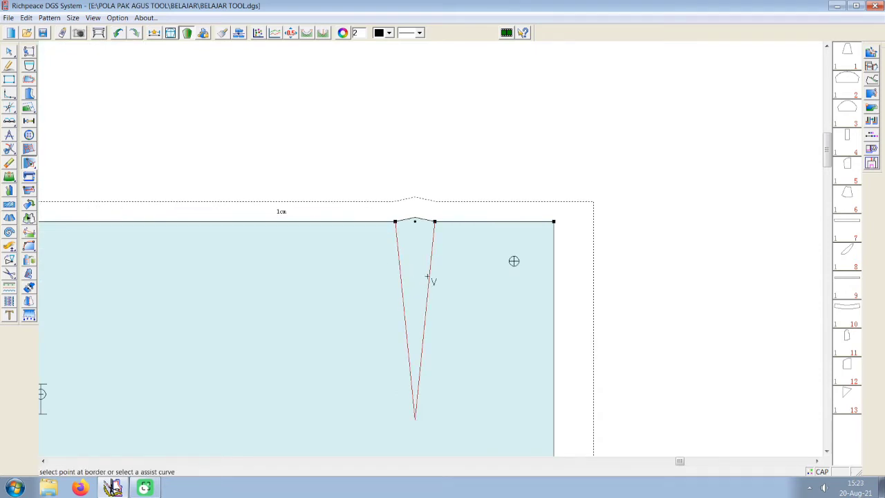
left_click(429, 286)
left_click(433, 273)
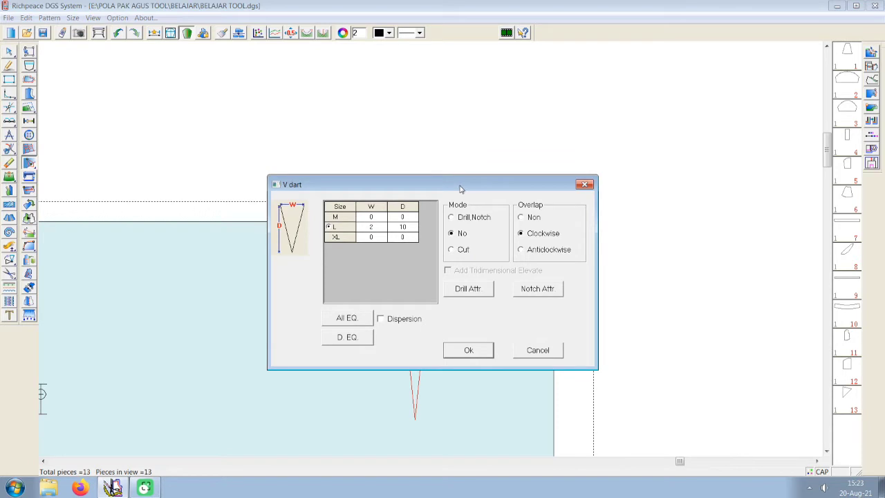
- Change the size L dart to width 1 and depth 6
left_click_drag(460, 188, 776, 126)
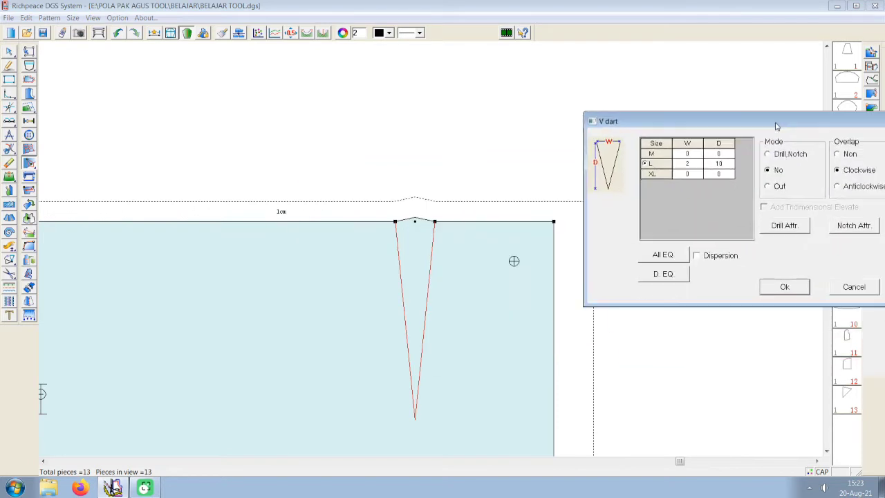
left_click(688, 164)
type("1")
left_click(719, 164)
type("6")
left_click(785, 287)
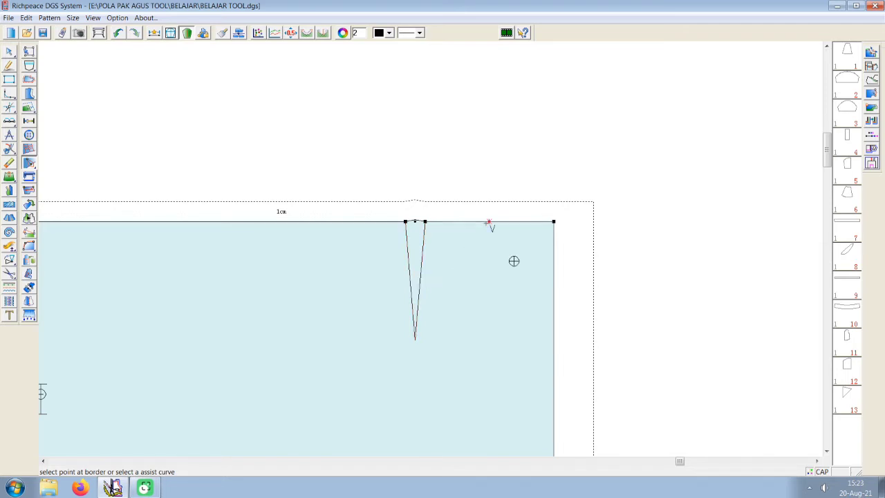
- Reopen the dart's settings and change the size L width to 2
left_click(488, 222)
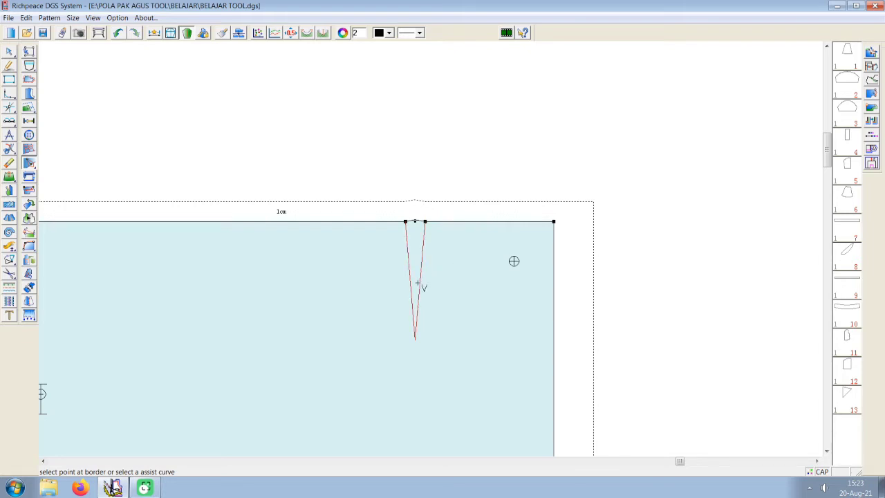
left_click(417, 283)
left_click_drag(451, 196, 684, 105)
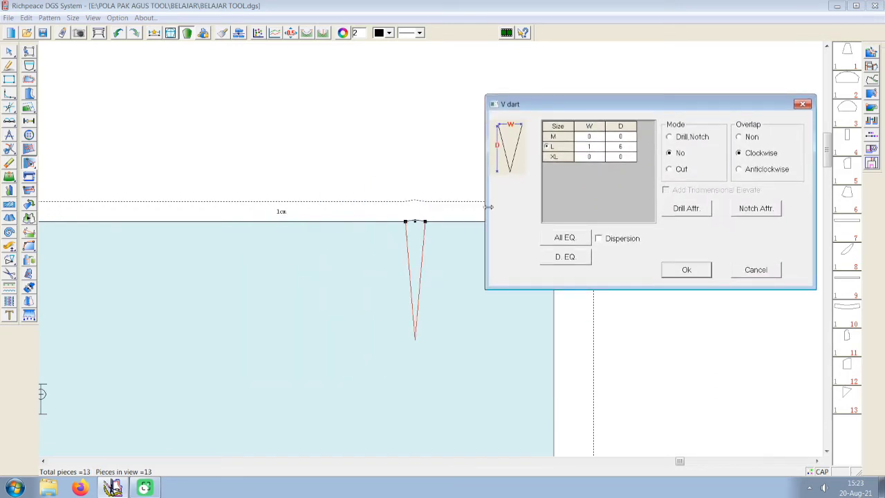
left_click(598, 148)
type("2")
left_click(620, 148)
left_click(687, 269)
scroll(477, 177, "down", 3)
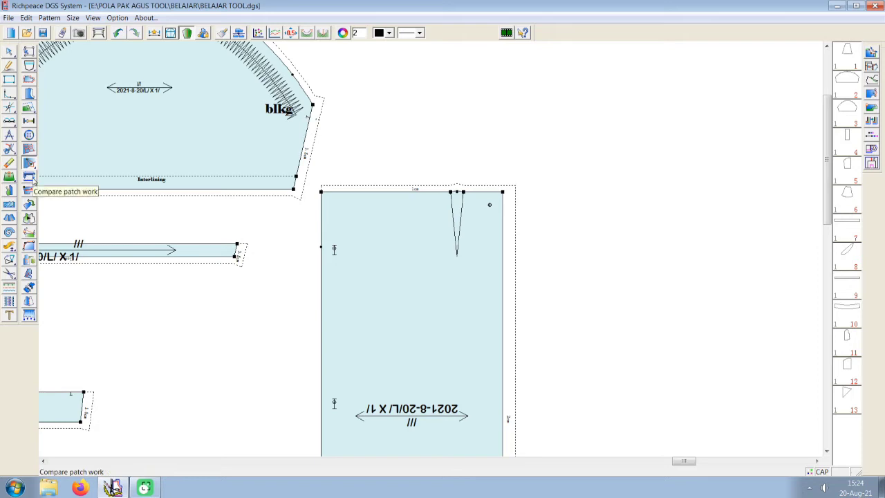
- Switch to the Compare patch work tool with the front bodice and collar in view
left_click(32, 178)
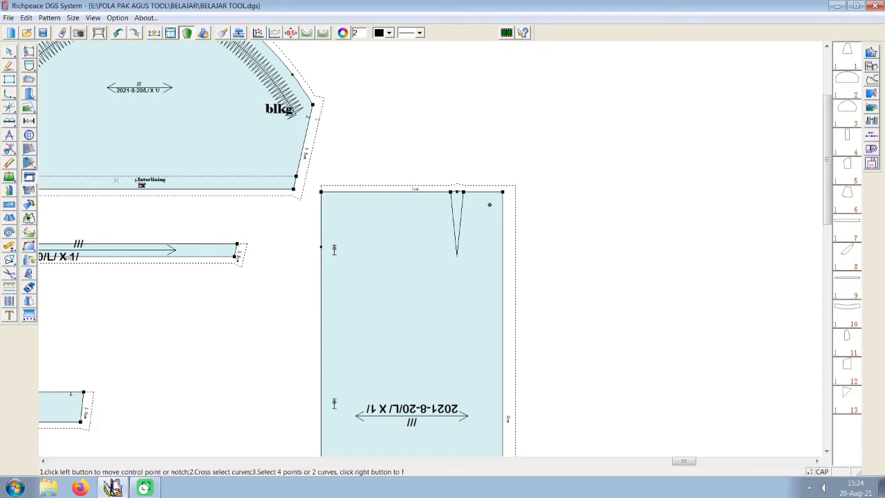
scroll(389, 173, "down", 3)
scroll(428, 254, "up", 2)
scroll(418, 242, "down", 2)
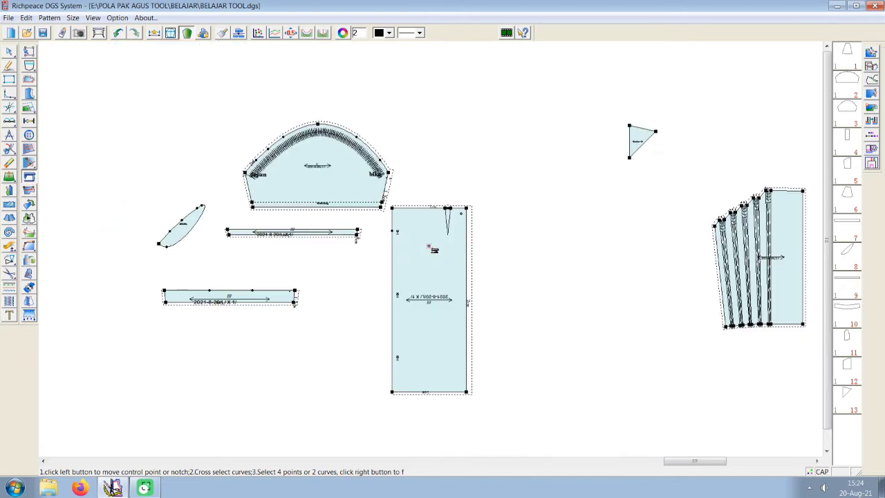
scroll(429, 241, "up", 1)
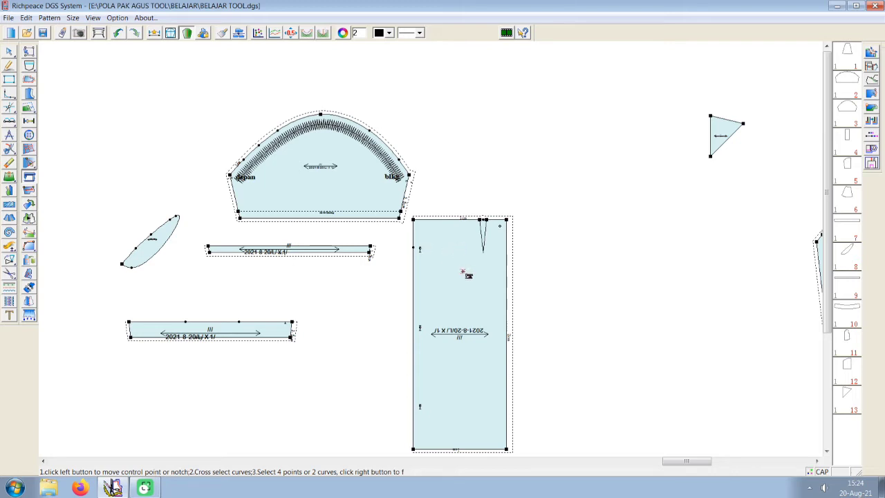
scroll(420, 230, "up", 1)
scroll(415, 238, "down", 3)
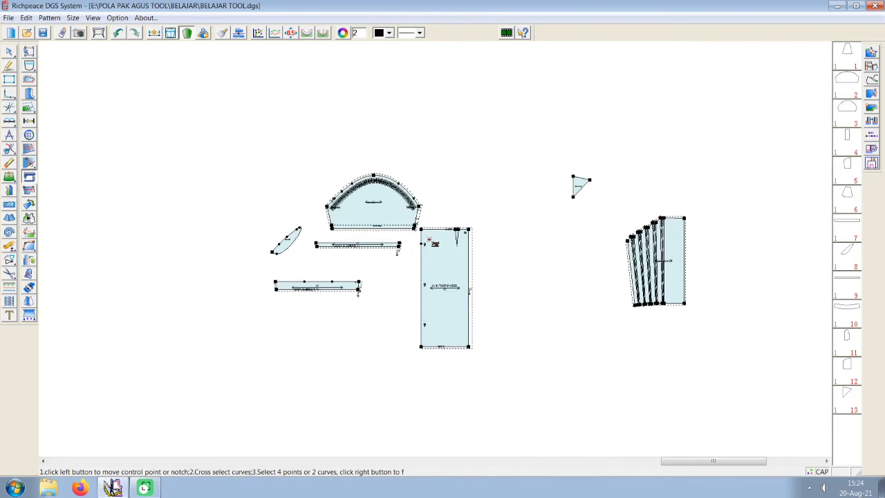
scroll(407, 249, "down", 2)
scroll(484, 249, "down", 1)
scroll(414, 245, "down", 2)
scroll(289, 241, "up", 1)
scroll(289, 241, "left", 2)
scroll(401, 256, "up", 1)
scroll(405, 259, "up", 1)
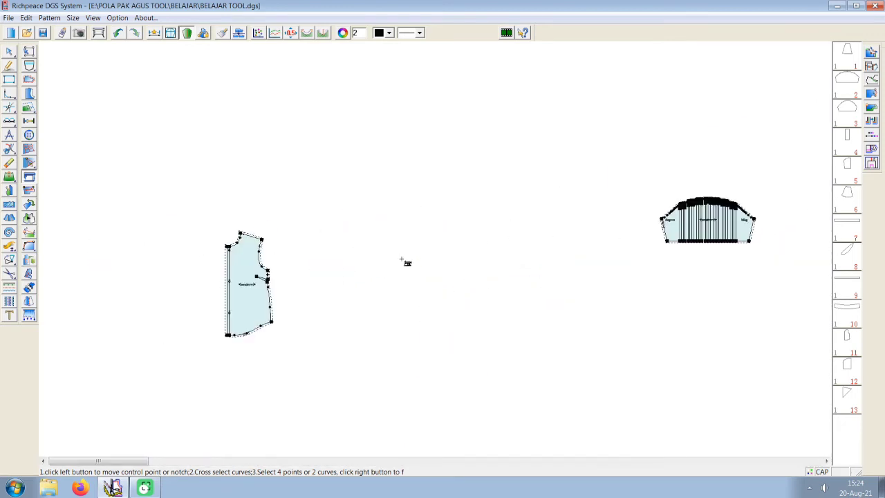
- Move the front bodice right and bring the collar beside it
left_click_drag(256, 296, 407, 294)
scroll(429, 276, "down", 2)
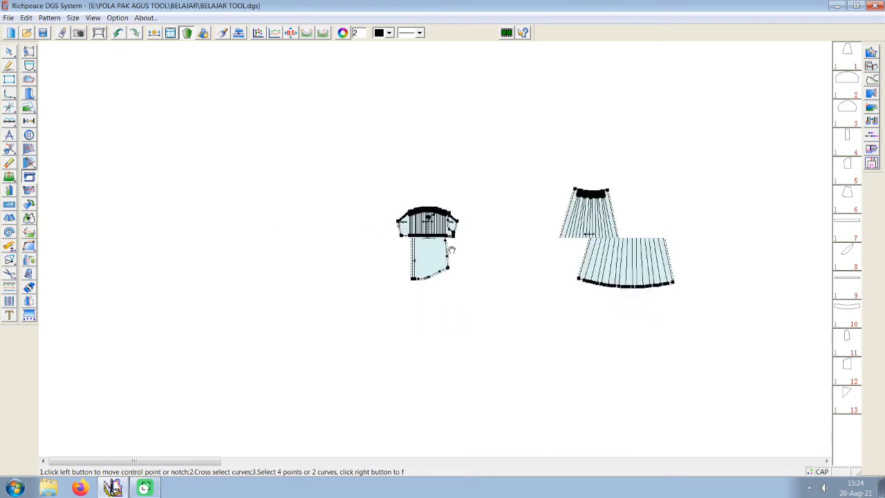
scroll(460, 248, "down", 1)
scroll(459, 249, "right", 2)
scroll(483, 235, "up", 1)
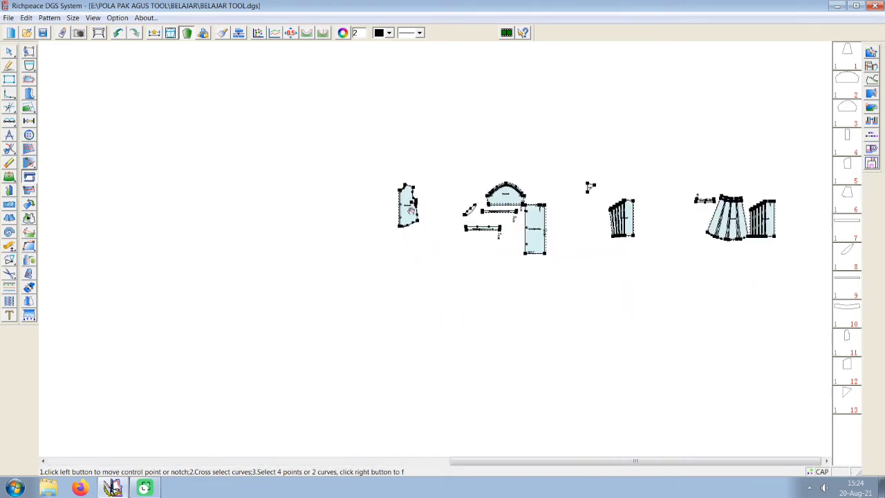
scroll(484, 240, "up", 1)
scroll(484, 245, "up", 1)
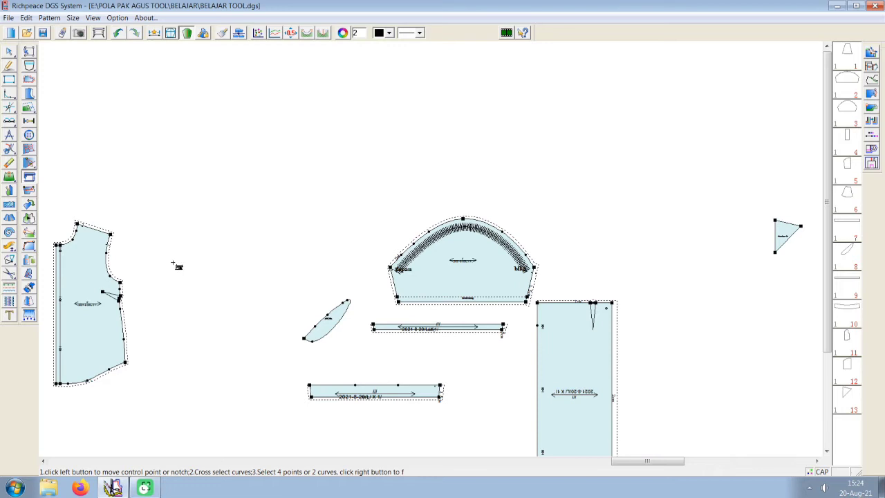
left_click_drag(458, 257, 280, 246)
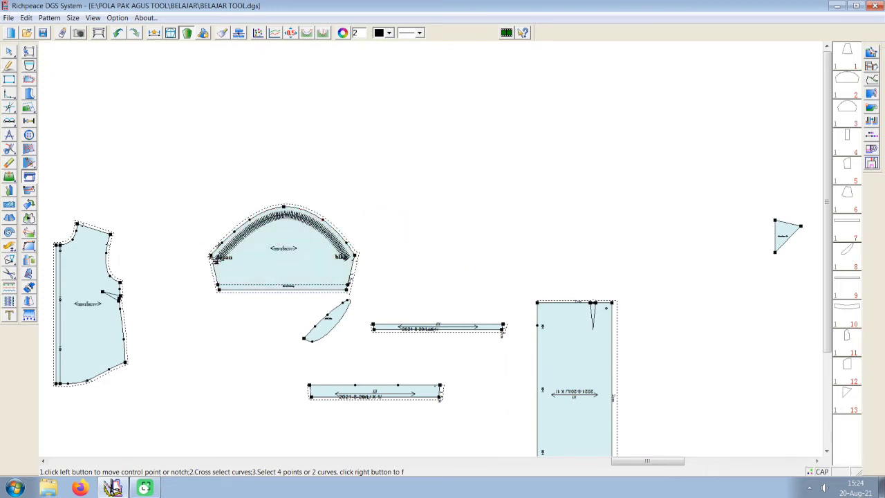
scroll(212, 256, "up", 2)
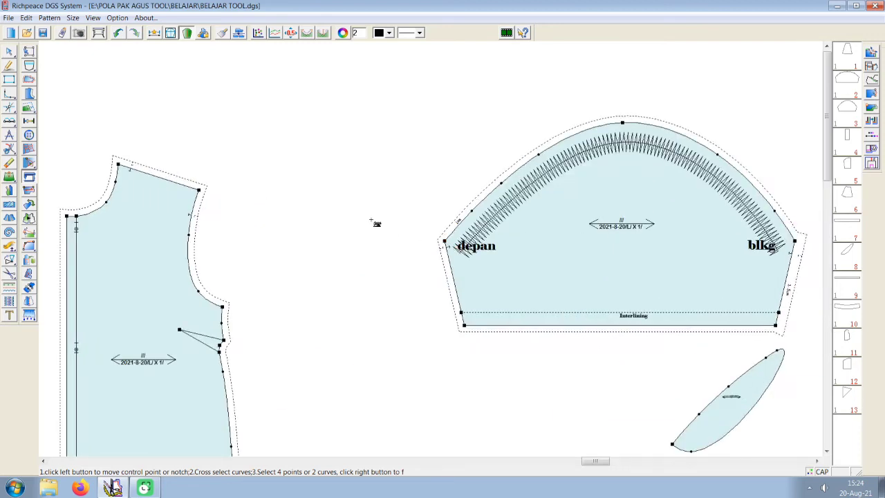
- Match the collar's depan corner to the front armhole point, then undo the comparison
left_click(445, 243)
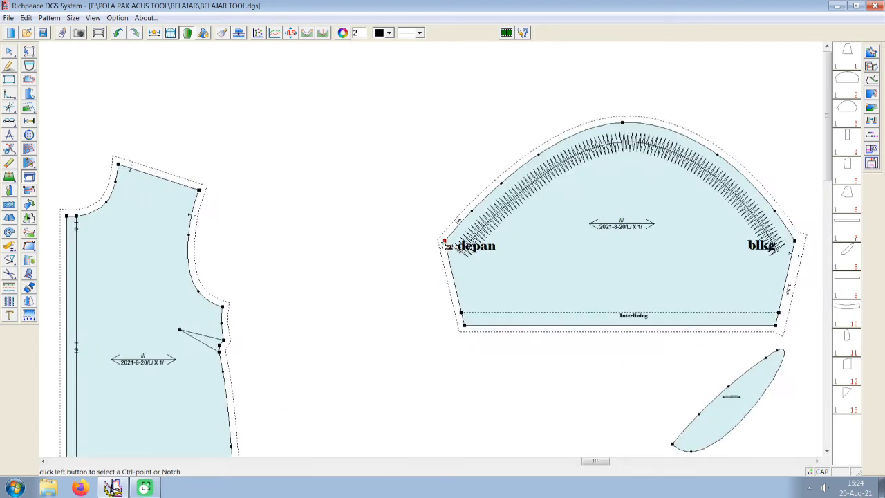
left_click(224, 307)
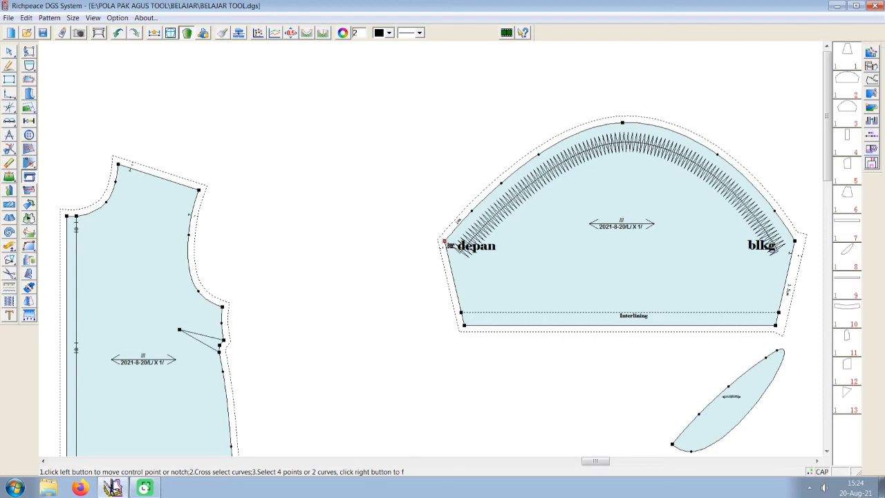
left_click(445, 243)
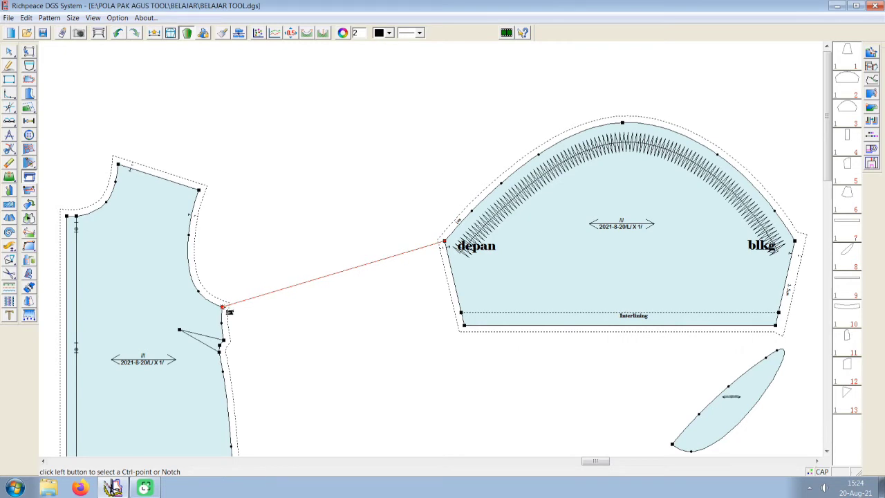
left_click(224, 308)
mouse_move(312, 162)
left_mouse_down()
mouse_move(513, 96)
mouse_move(533, 119)
left_mouse_up()
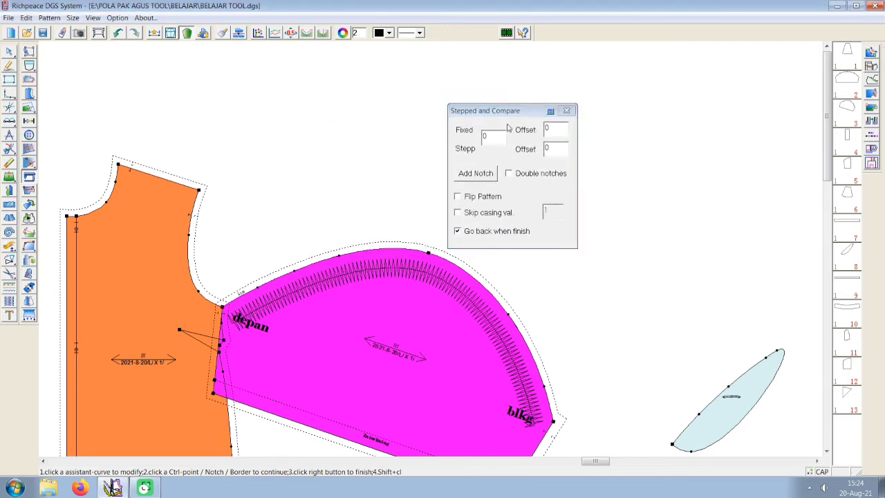
left_click(566, 112)
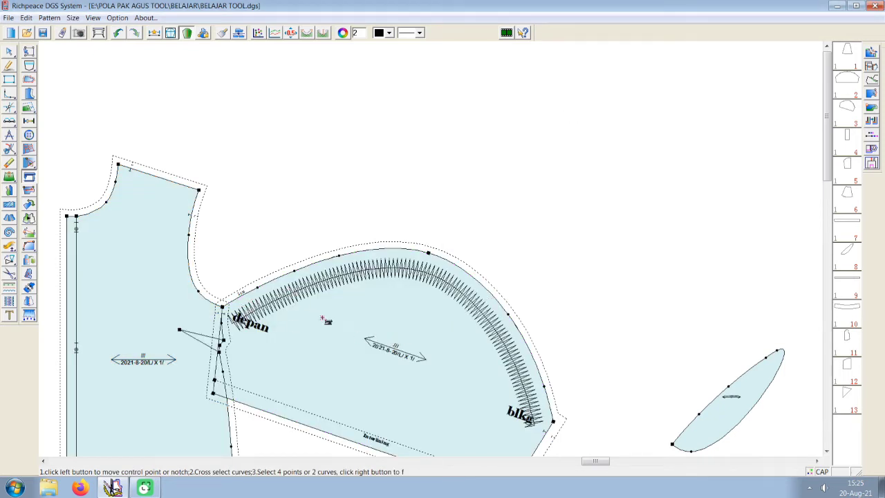
left_click(117, 33)
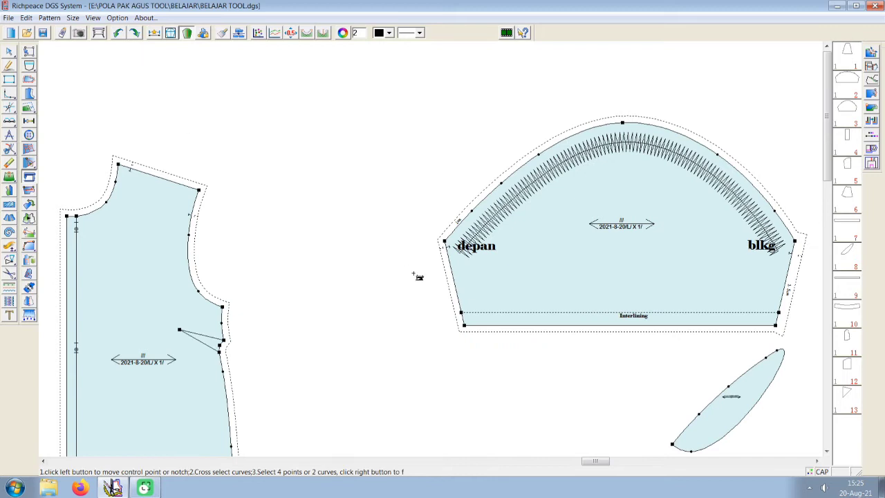
- Pick the collar's depan corner again as the comparison start point
left_click(444, 242)
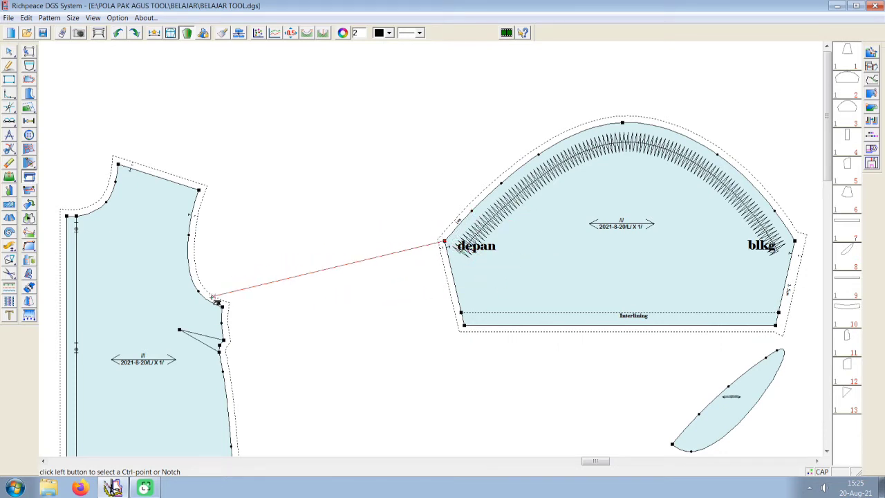
right_click(216, 299)
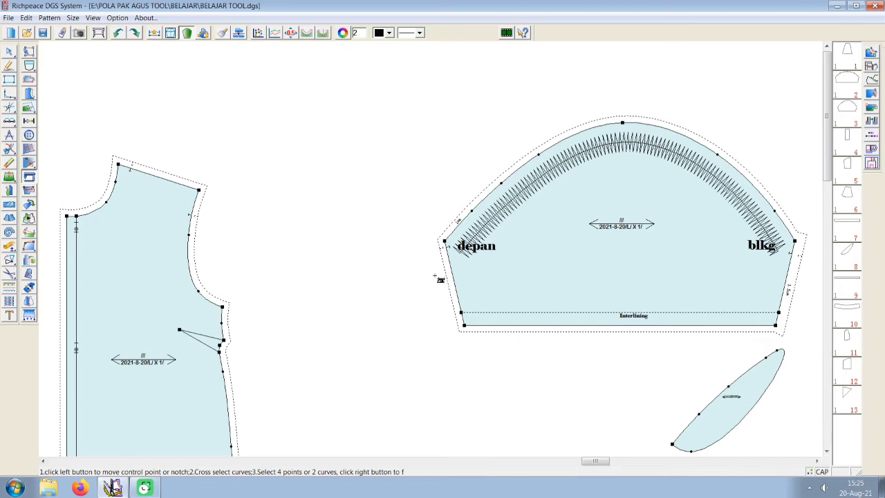
left_click(445, 242)
left_click(444, 242)
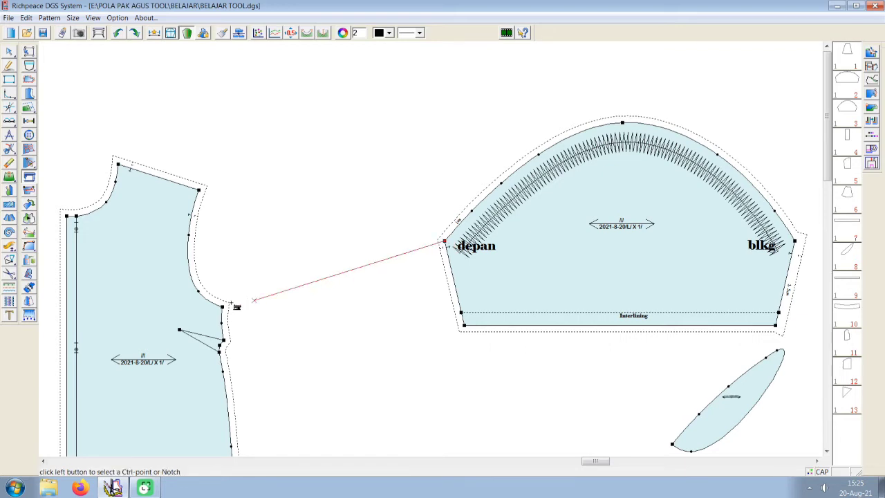
- Walk the collar along the front armhole curve, then undo its placement on the bodice
left_click(222, 308)
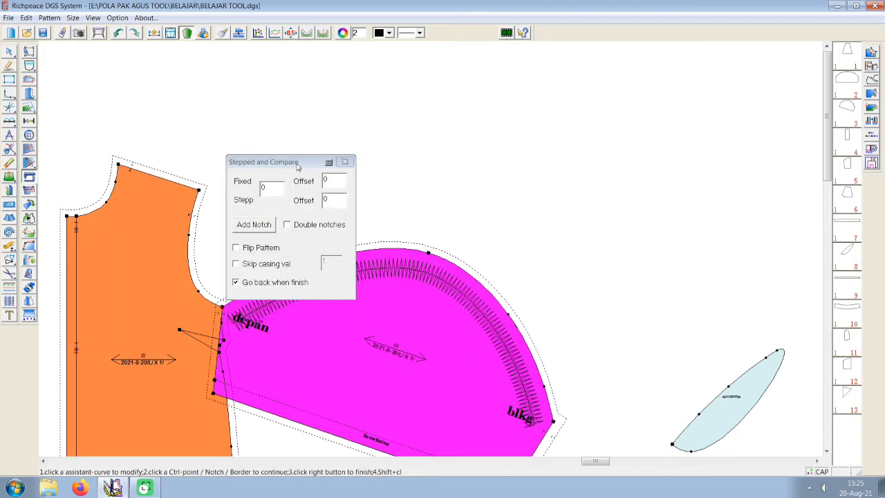
left_click_drag(299, 163, 554, 106)
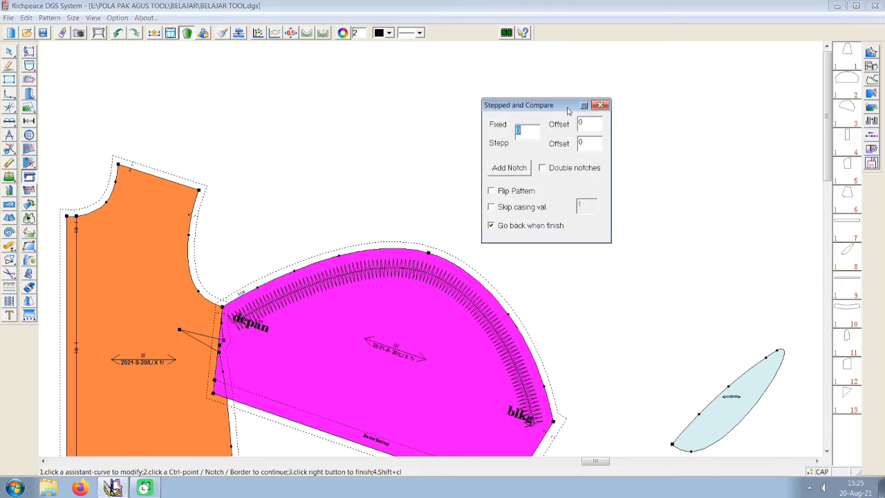
left_click_drag(568, 109, 635, 106)
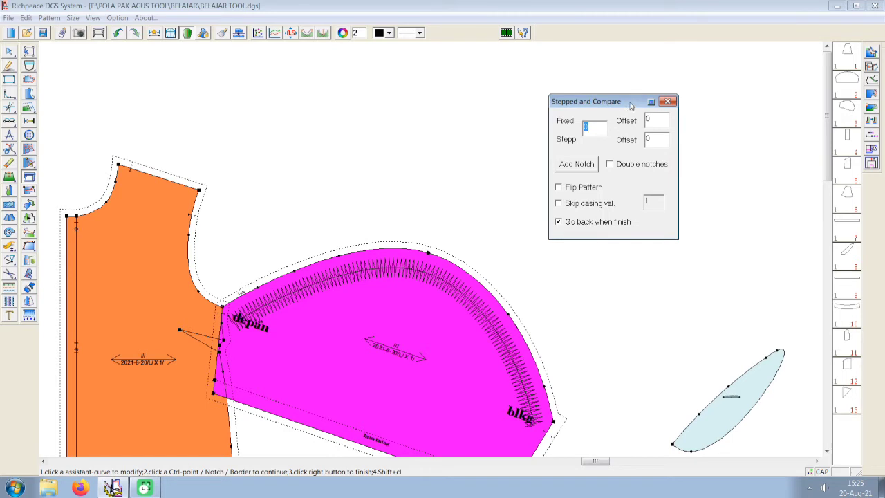
left_click(536, 226)
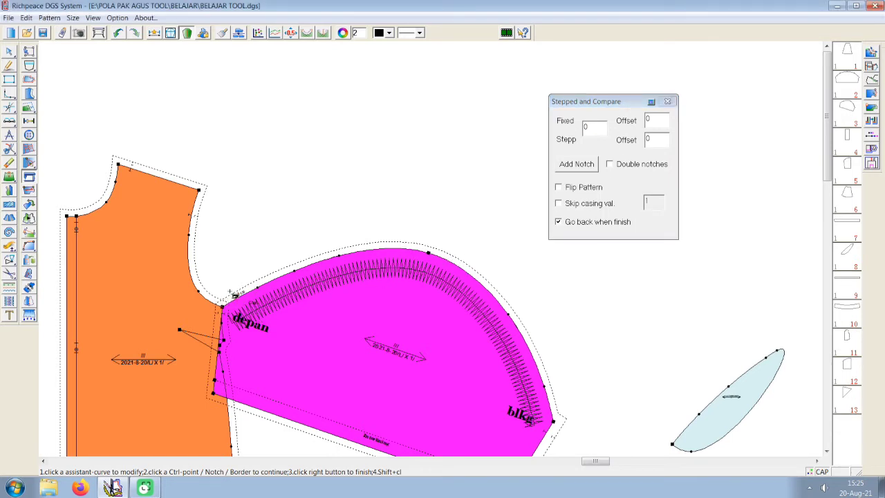
left_click(215, 301)
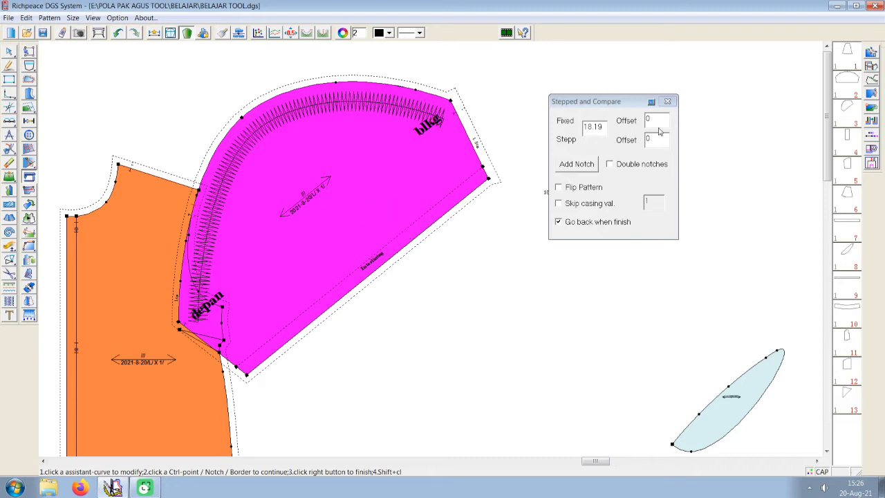
left_click(667, 101)
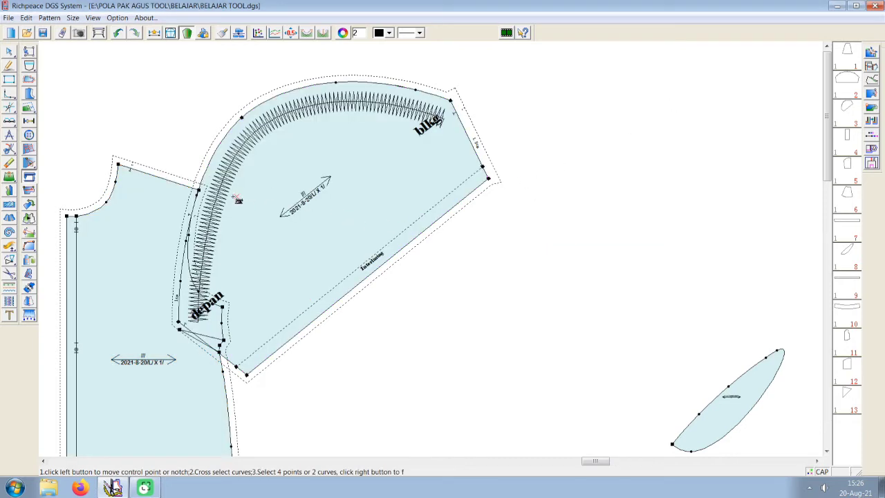
left_click(120, 33)
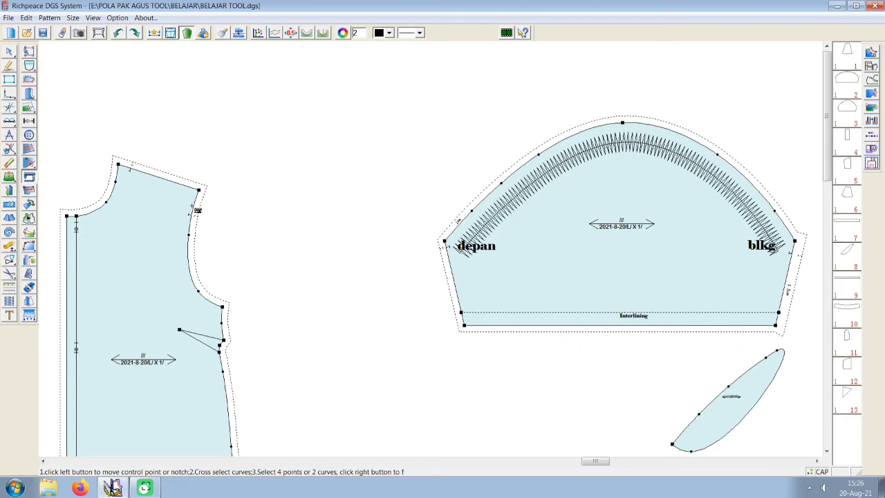
- Start the seam comparison at the bodice shoulder corner, laying the curved piece along the armhole
middle_click_drag(197, 210, 413, 246)
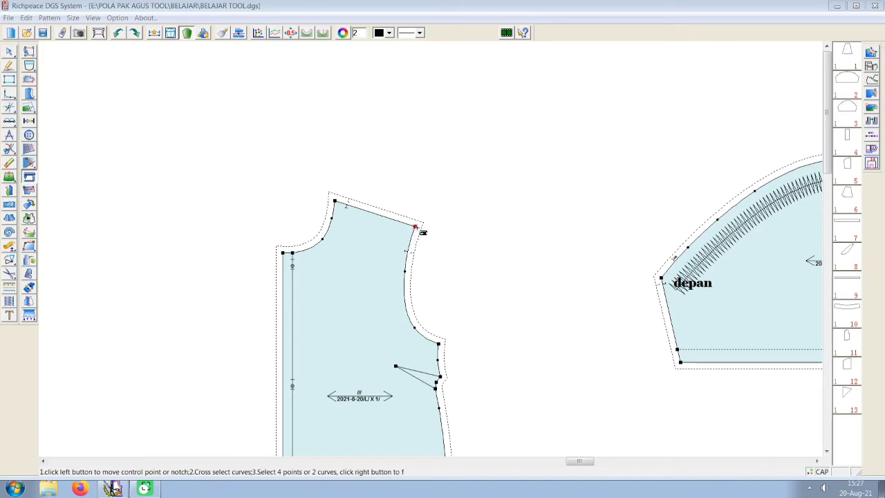
left_click(415, 228)
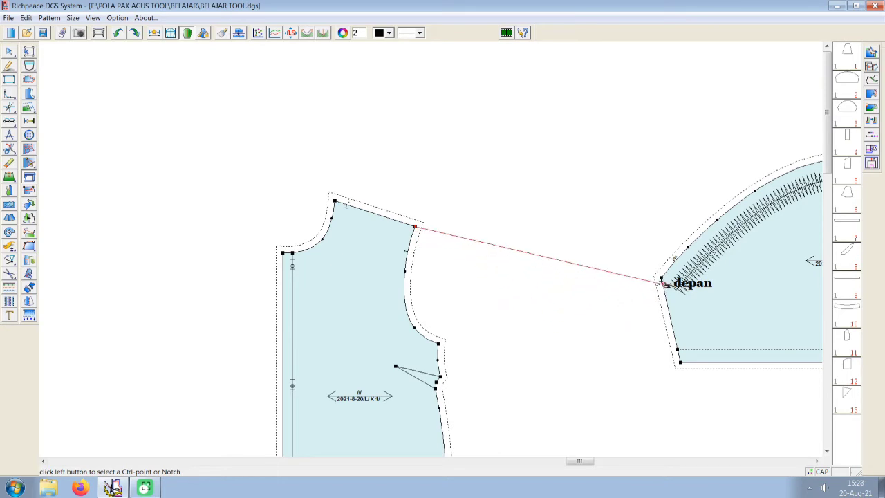
scroll(661, 263, "down", 2)
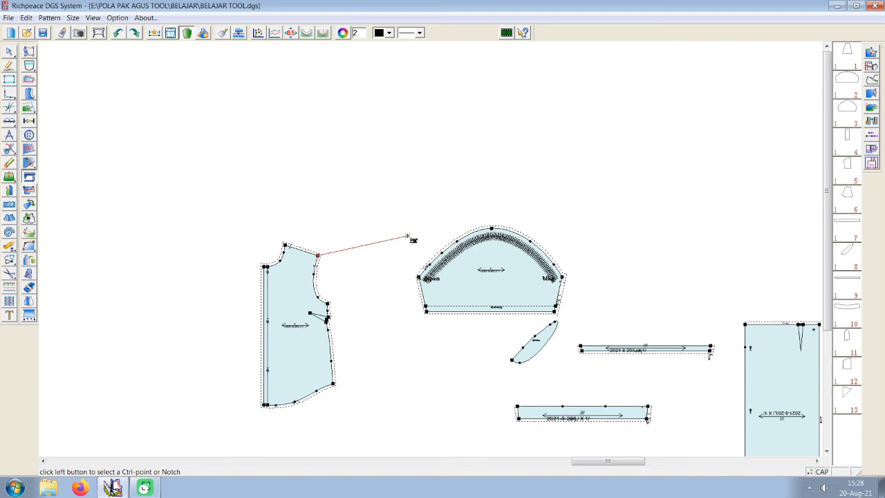
left_click(490, 228)
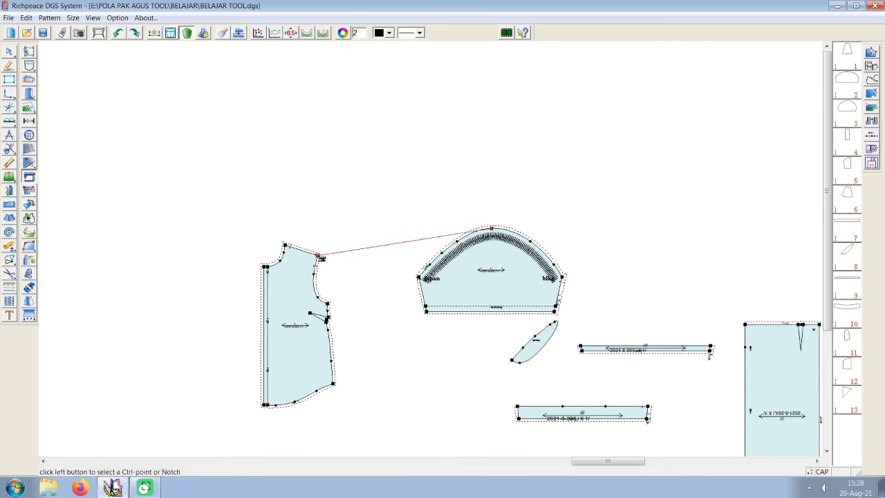
left_click(320, 254)
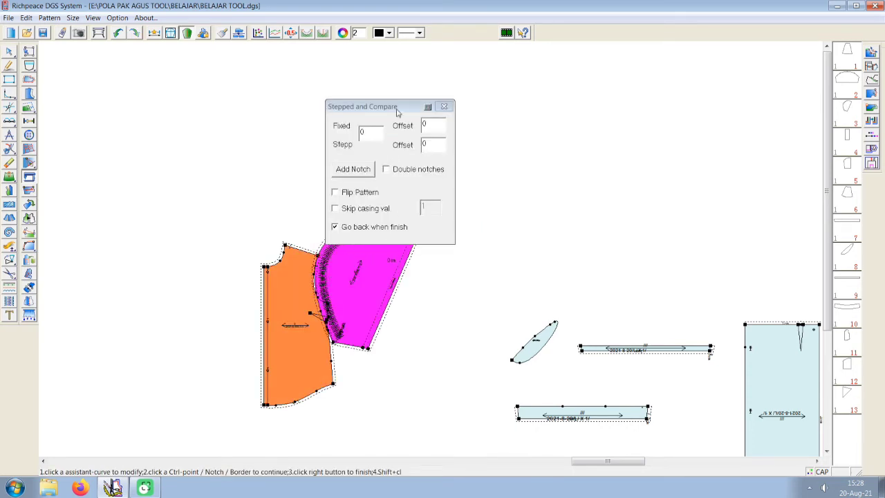
- Move the Stepped and Compare dialog aside and zoom into the seam reading 8.88
left_click_drag(397, 112, 511, 121)
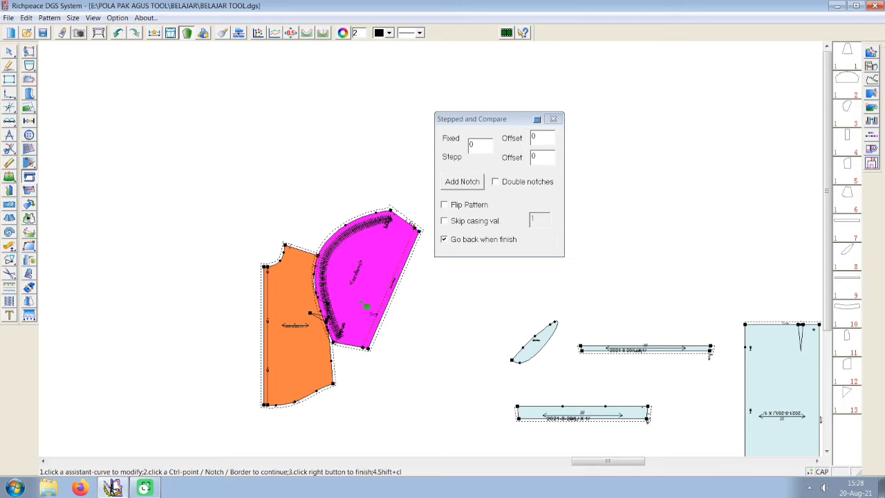
scroll(456, 238, "up", 2)
scroll(482, 223, "down", 2)
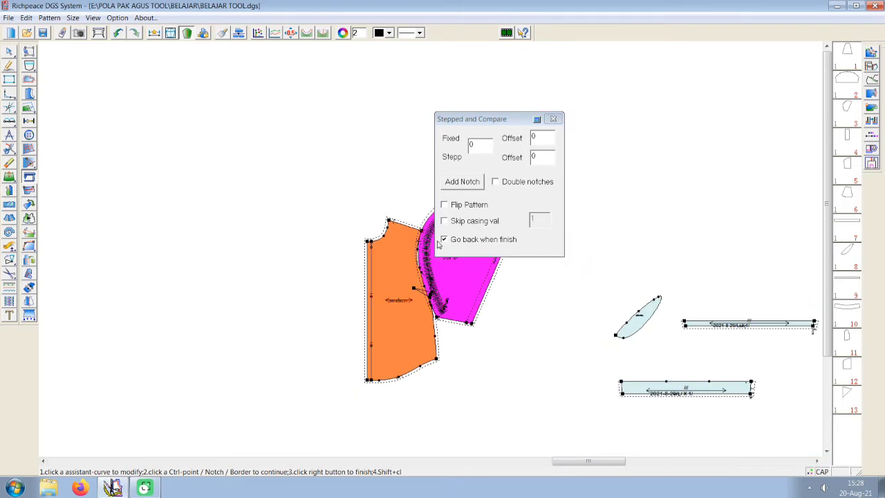
scroll(474, 221, "up", 1)
left_click_drag(515, 119, 644, 125)
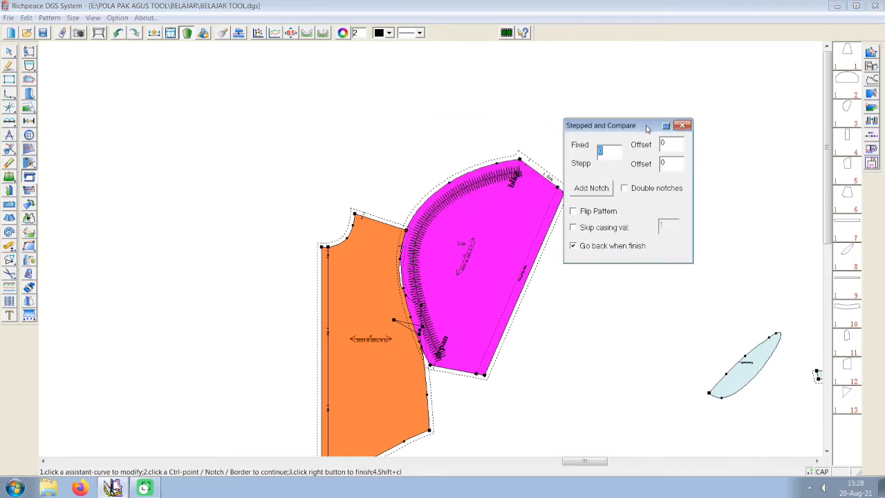
scroll(446, 278, "up", 2)
scroll(436, 252, "up", 2)
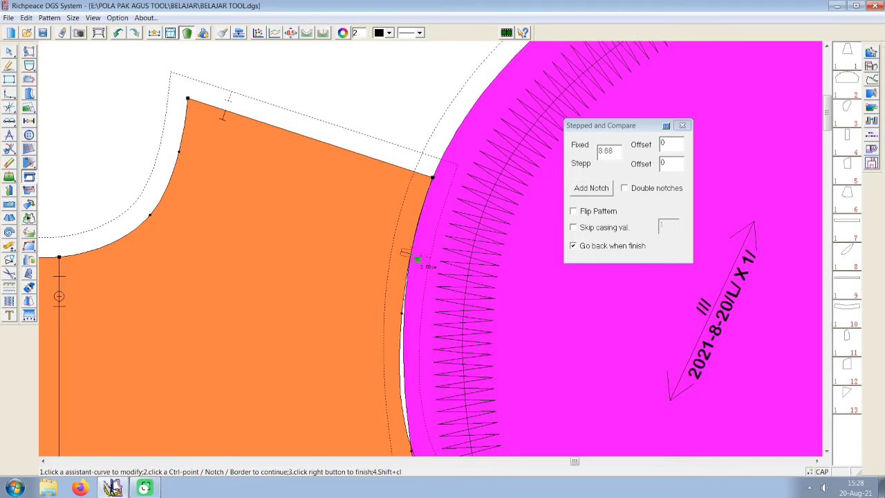
- Add a notch at 4 along the bodice armhole seam
type("4")
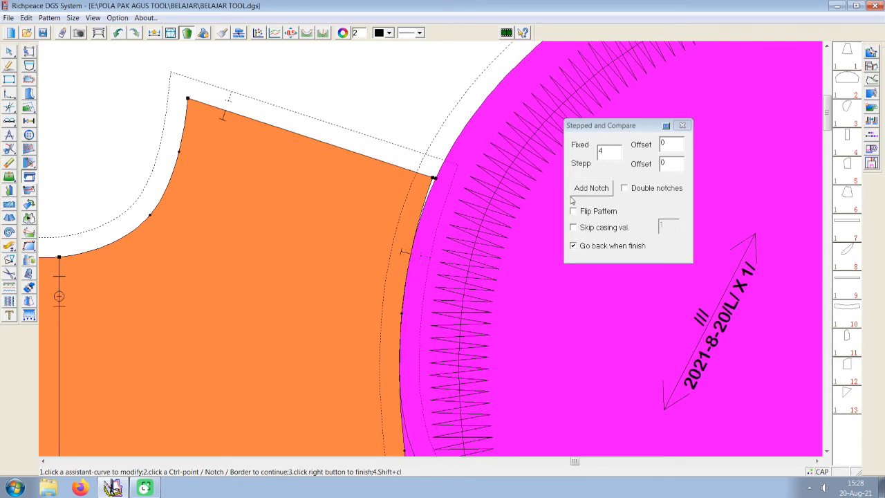
left_click(586, 193)
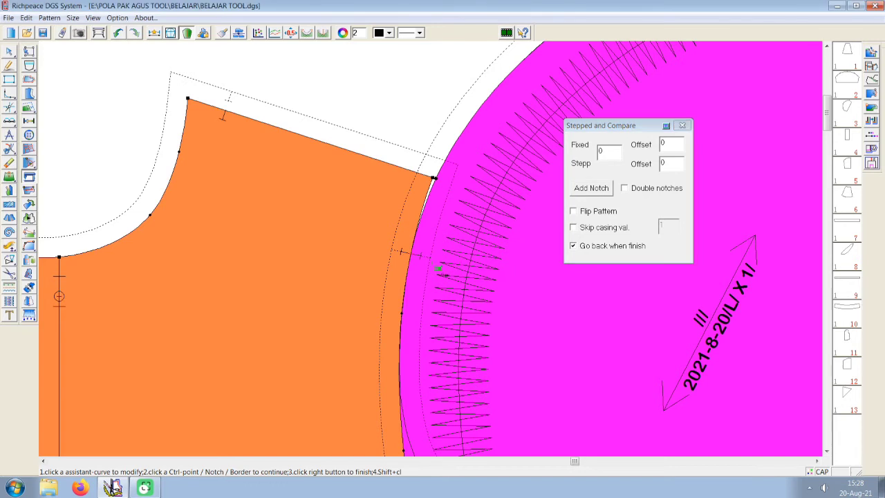
scroll(438, 268, "up", 3)
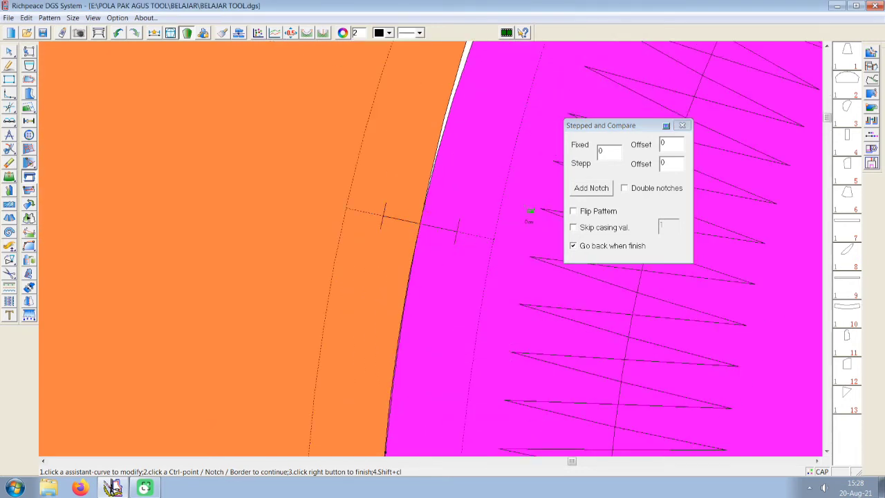
scroll(483, 235, "down", 2)
scroll(439, 257, "down", 2)
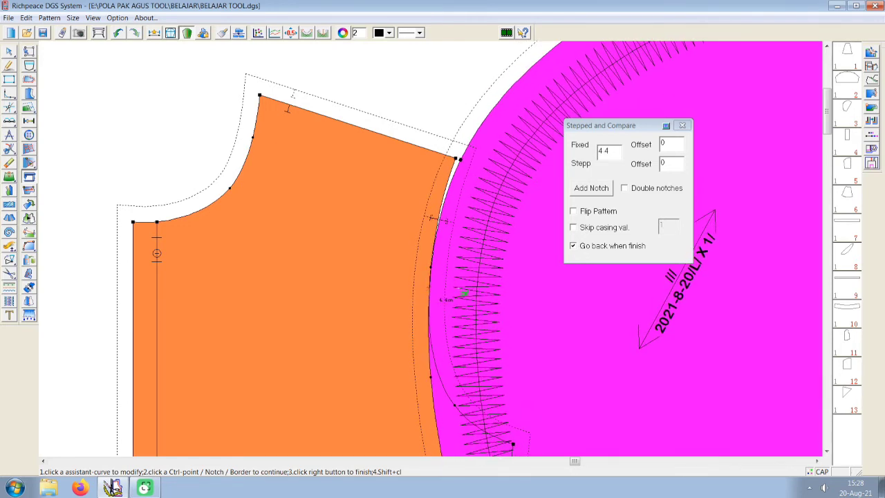
- Add a second notch at 4.4, then finish the seam comparison
left_click(592, 190)
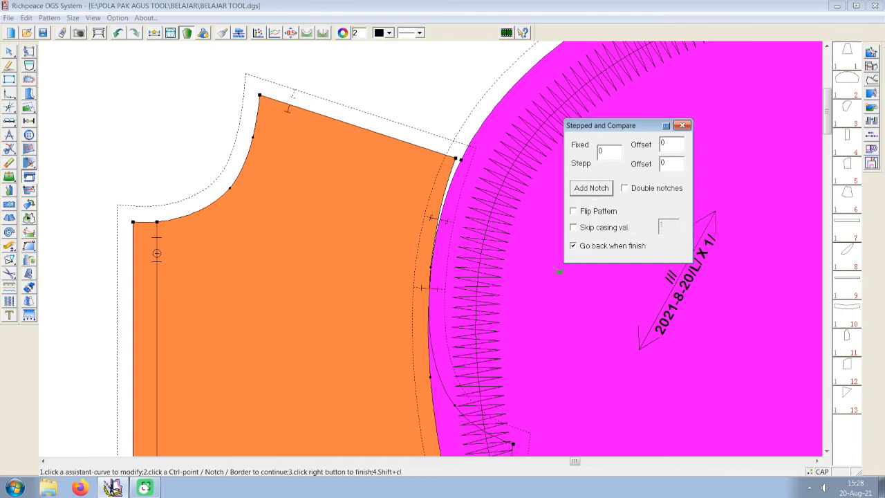
scroll(428, 306, "up", 2)
scroll(432, 283, "down", 1)
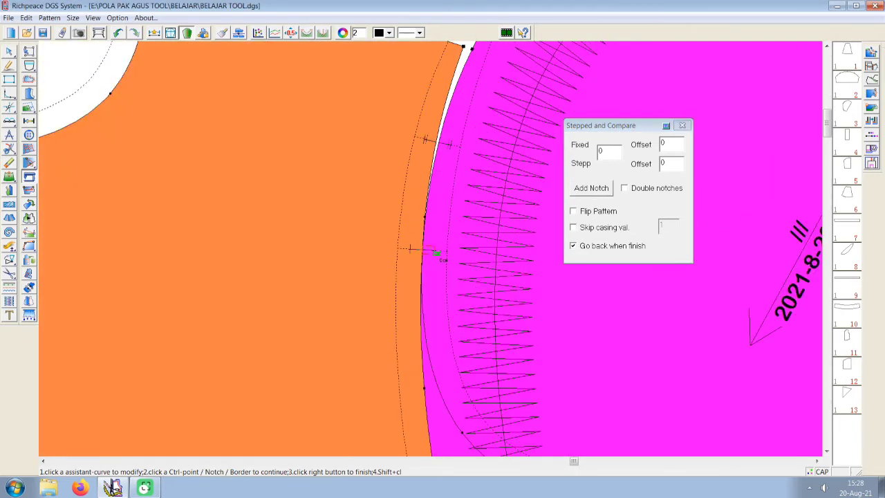
scroll(437, 257, "down", 1)
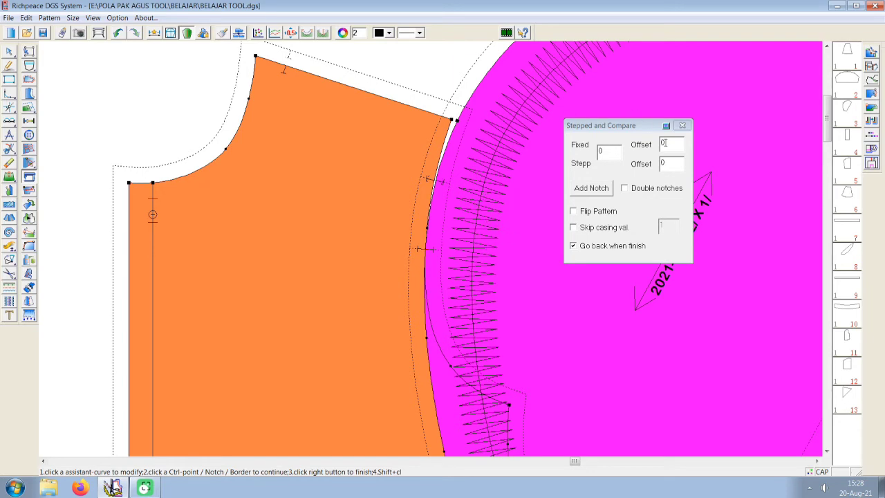
left_click(681, 126)
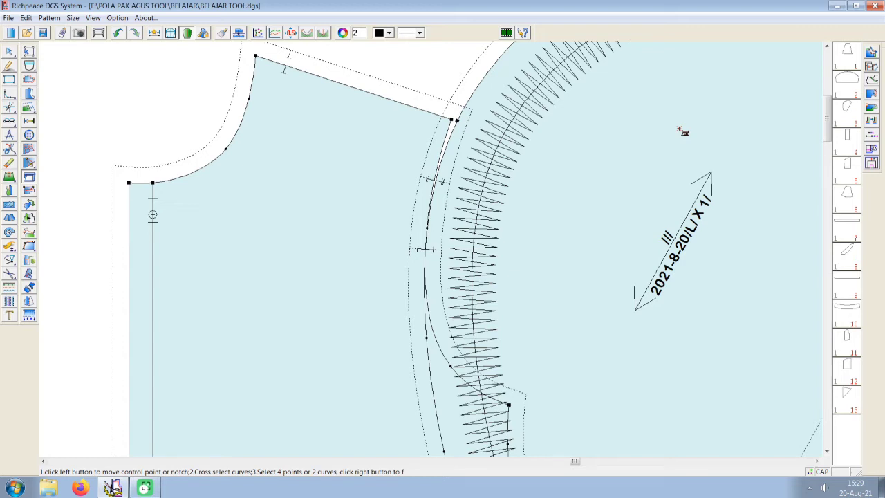
scroll(415, 252, "down", 3)
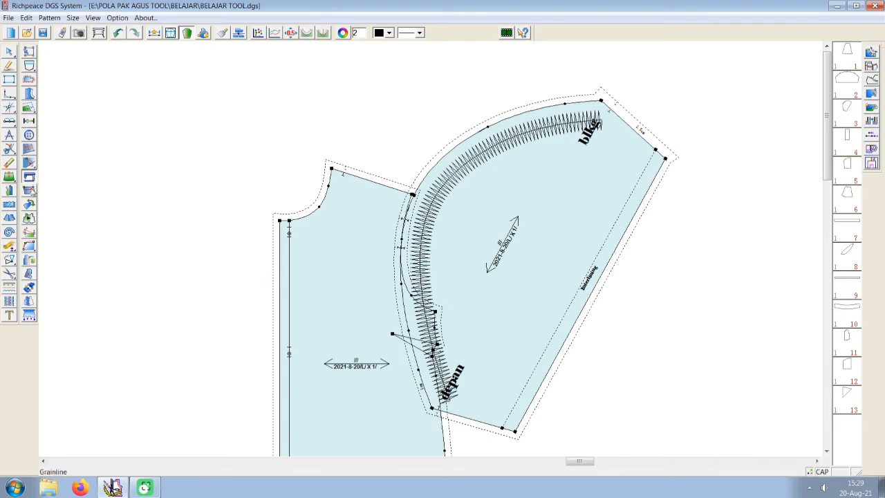
- Switch to the grainline tool and select the curved piece
left_click(28, 196)
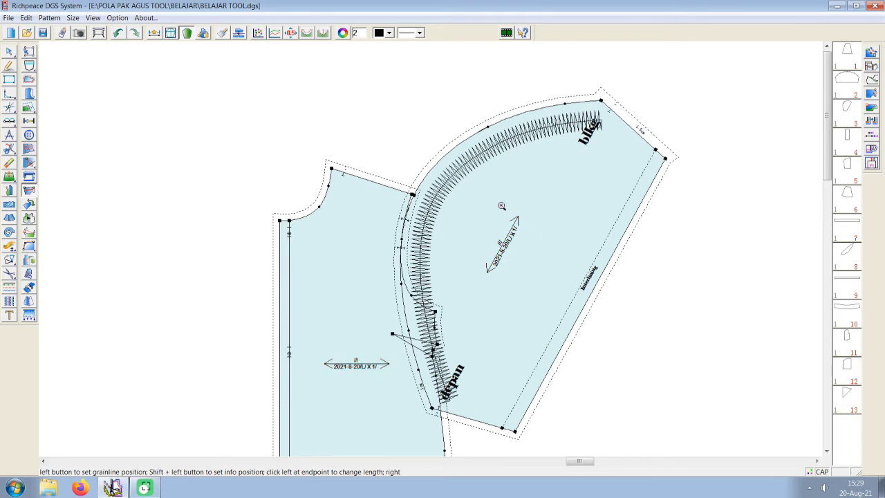
left_click(501, 205)
scroll(501, 206, "down", 2)
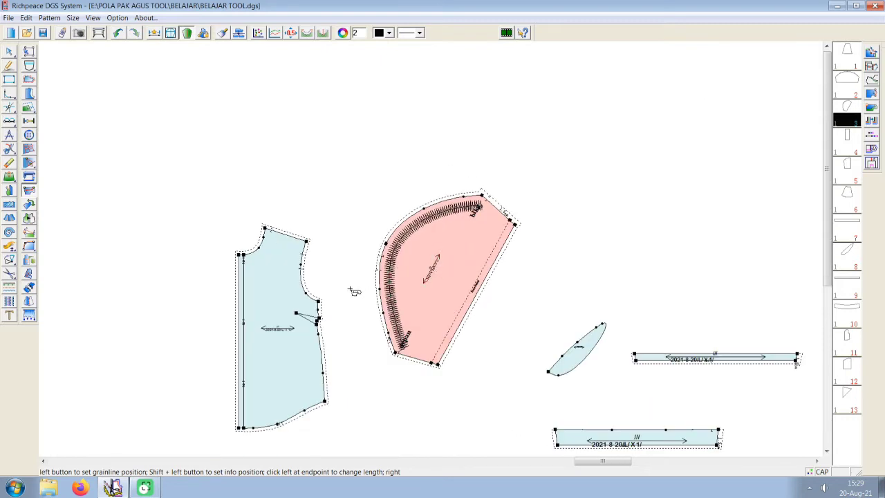
scroll(291, 331, "up", 2)
- Cycle the front bodice grainline through rotations, ending with it vertical
left_click(450, 269)
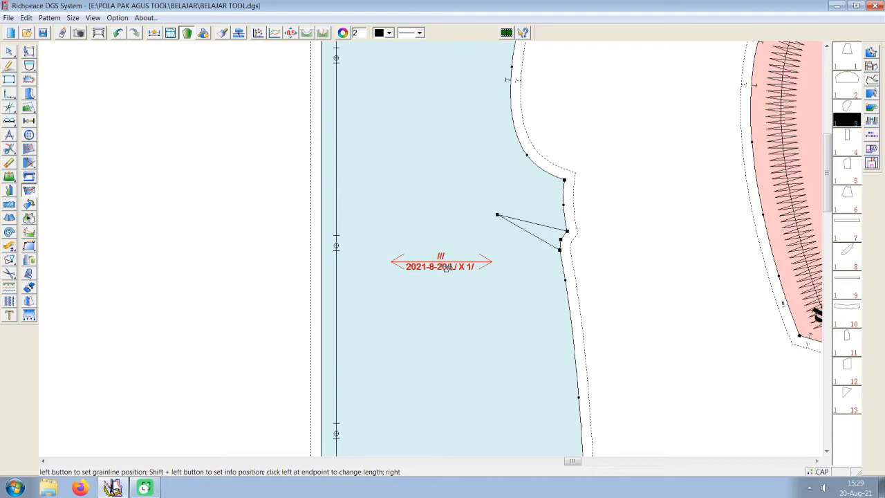
right_click(448, 266)
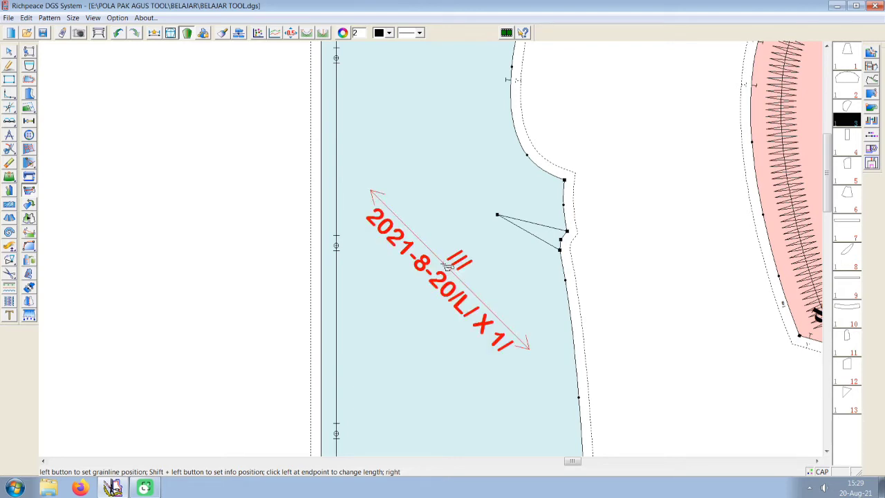
right_click(447, 267)
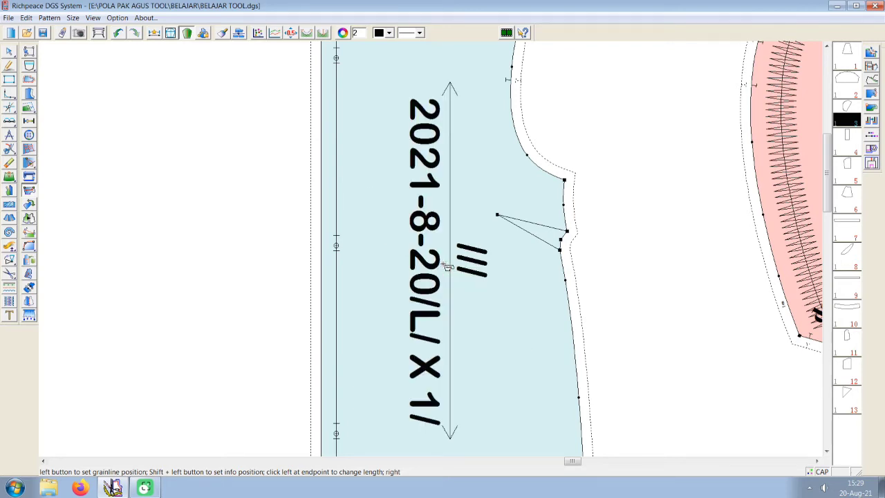
right_click(449, 266)
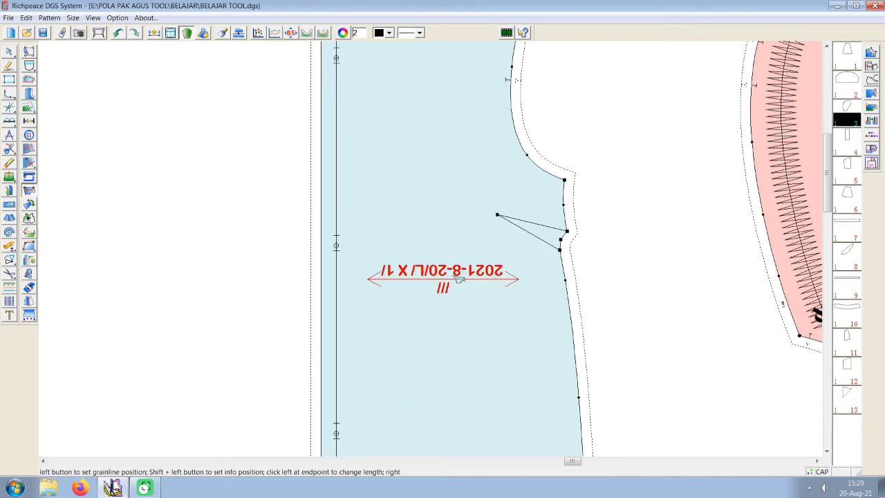
right_click(458, 280)
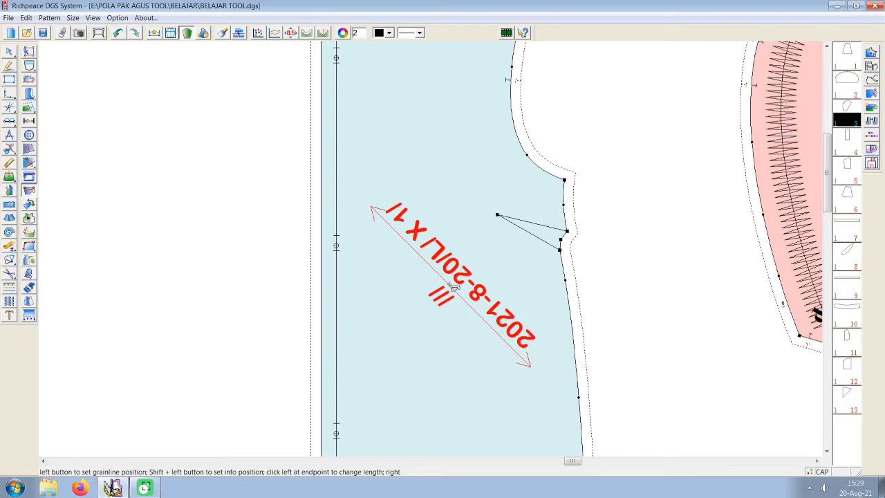
right_click(453, 281)
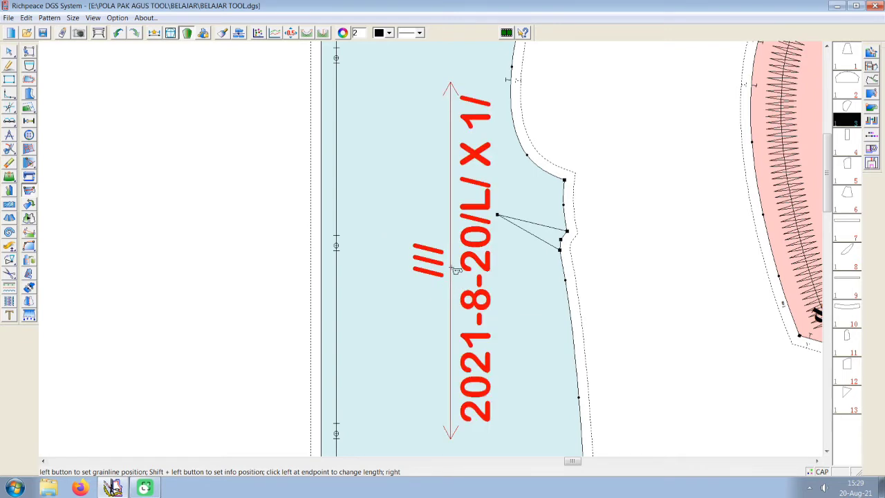
right_click(455, 270)
right_click(454, 270)
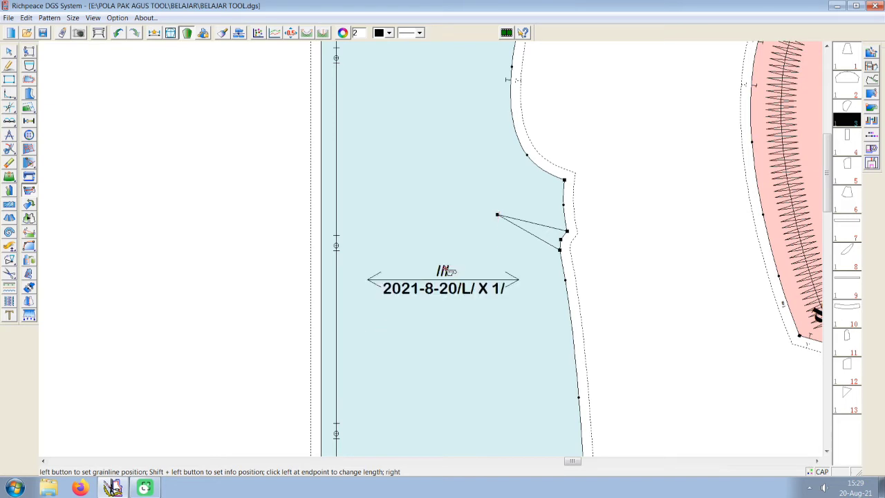
right_click(445, 283)
right_click(445, 276)
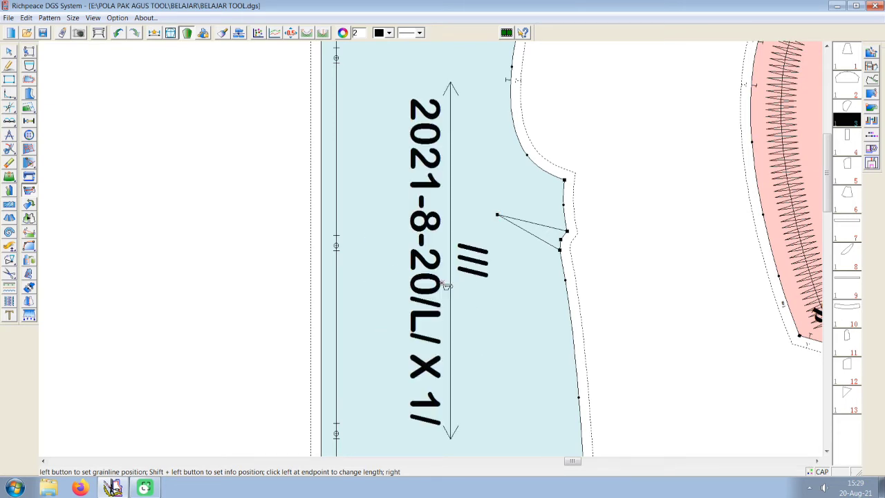
scroll(445, 269, "down", 3)
scroll(445, 268, "up", 1)
scroll(439, 262, "down", 1)
scroll(432, 259, "up", 1)
scroll(429, 261, "down", 1)
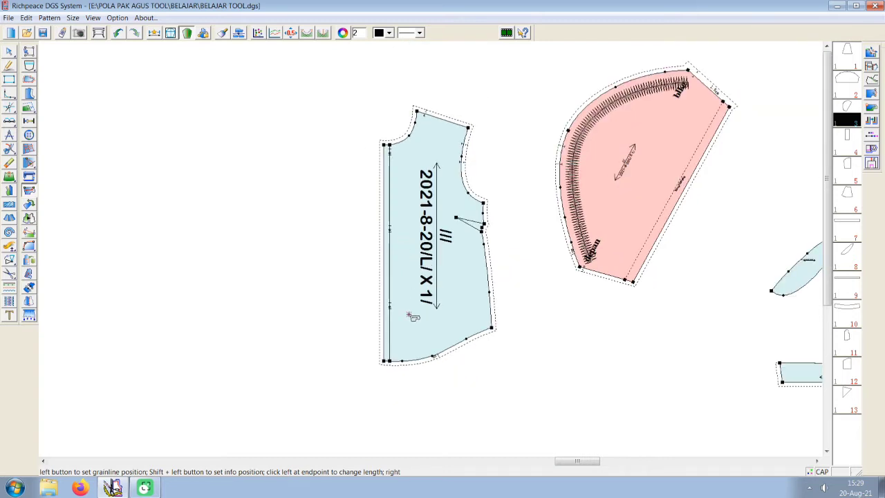
- Redraw the bodice grainline at new positions, leaving it diagonal across the bodice
left_click(404, 278)
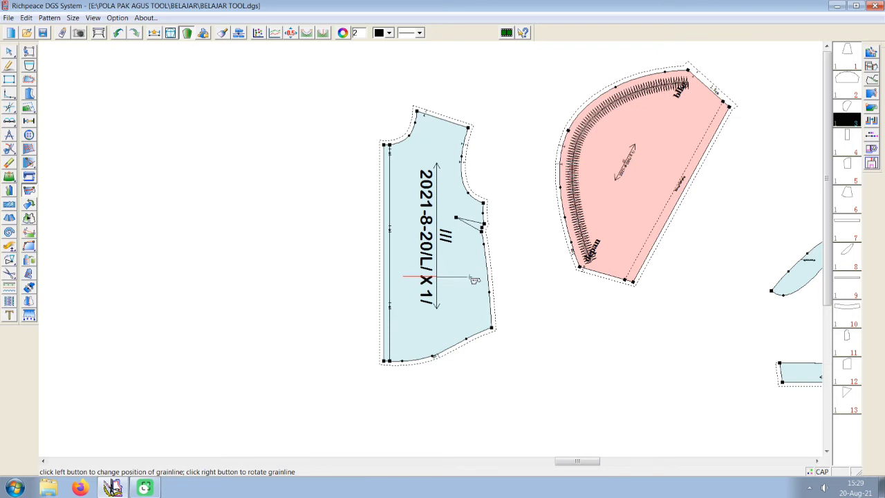
left_click(475, 279)
left_click(403, 280)
left_click(454, 219)
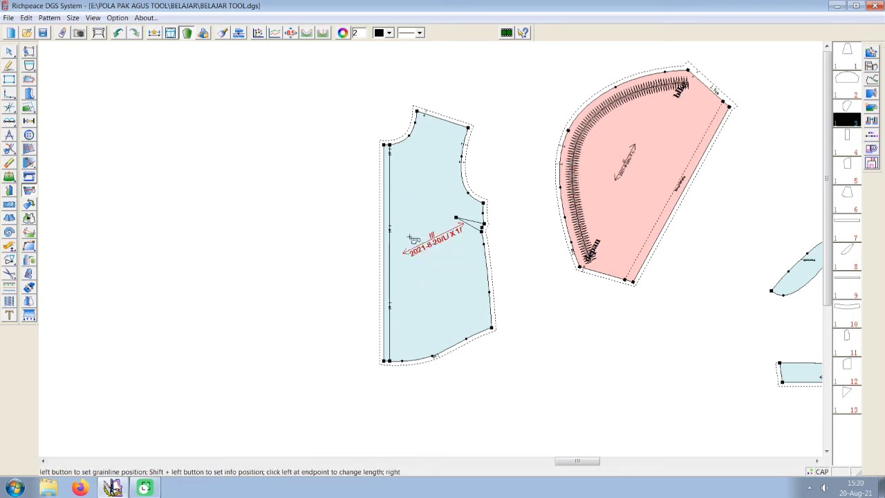
left_click(455, 187)
left_click(417, 299)
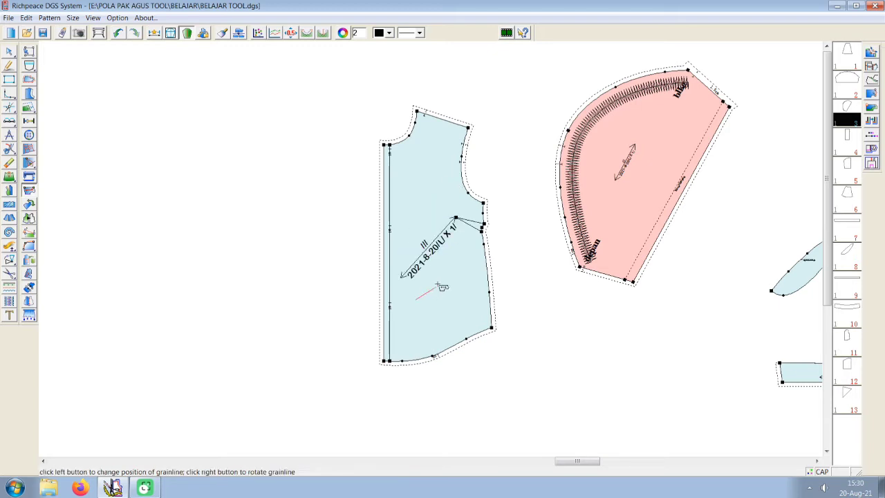
left_click(451, 257)
left_click(404, 238)
left_click(454, 254)
left_click(402, 211)
left_click(449, 282)
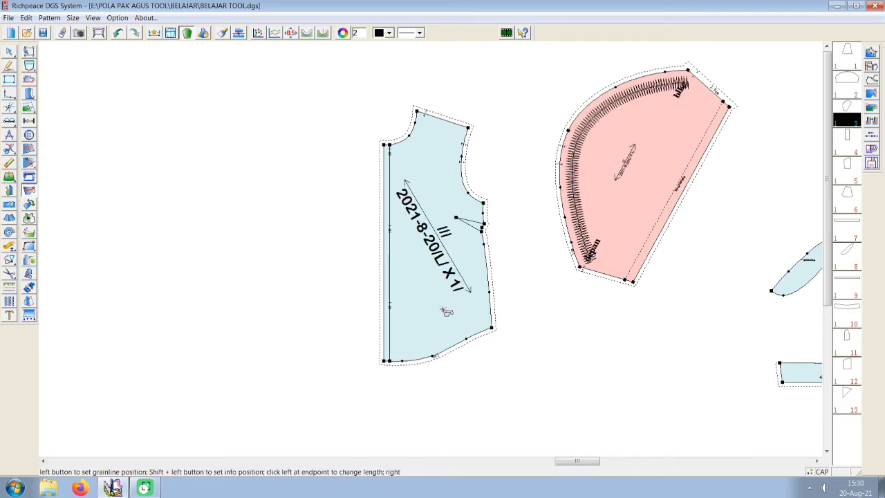
- Redraw the grainline vertically down the bodice and place it with its '2021-8-20/L/ X 1/' label
left_click(402, 315)
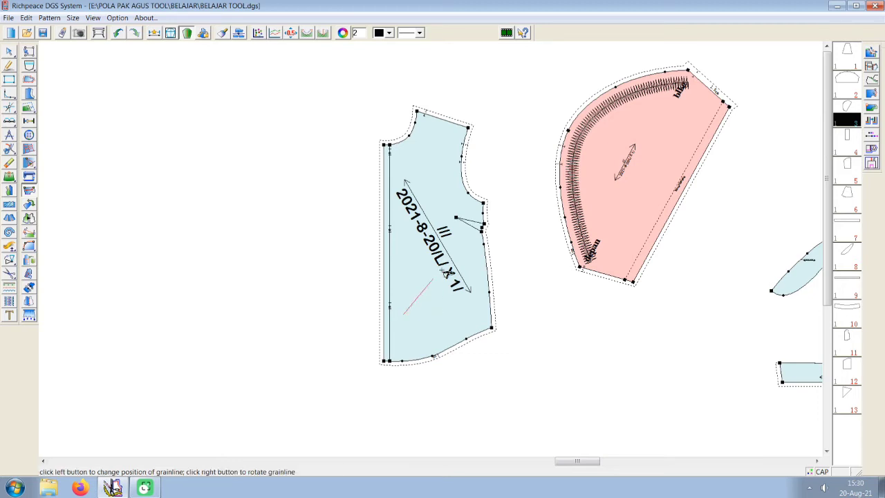
left_click(423, 228)
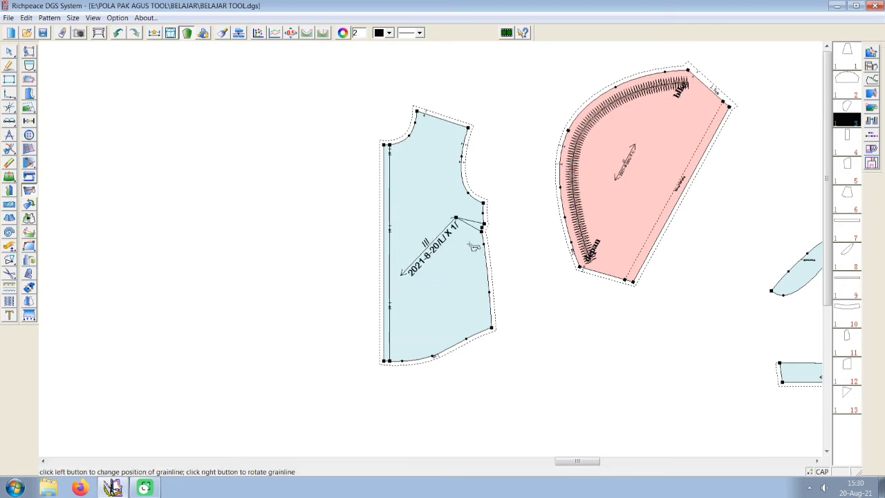
left_click(428, 166)
left_click(431, 308)
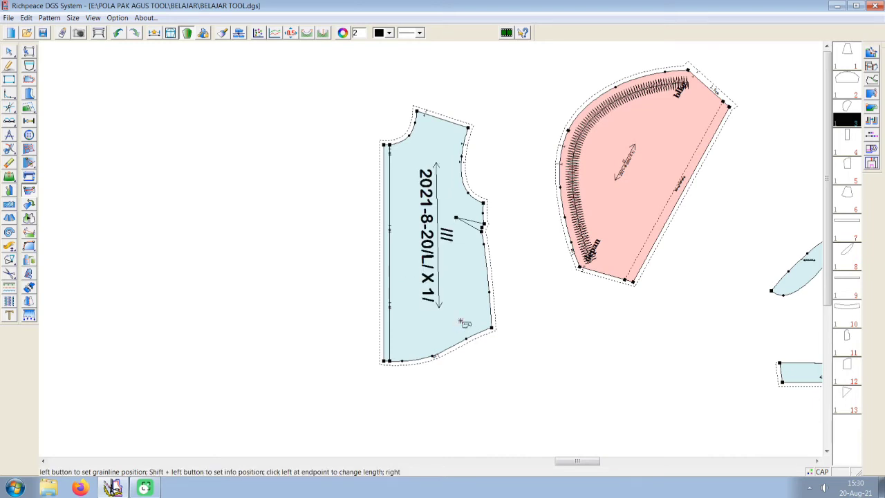
left_click(446, 241)
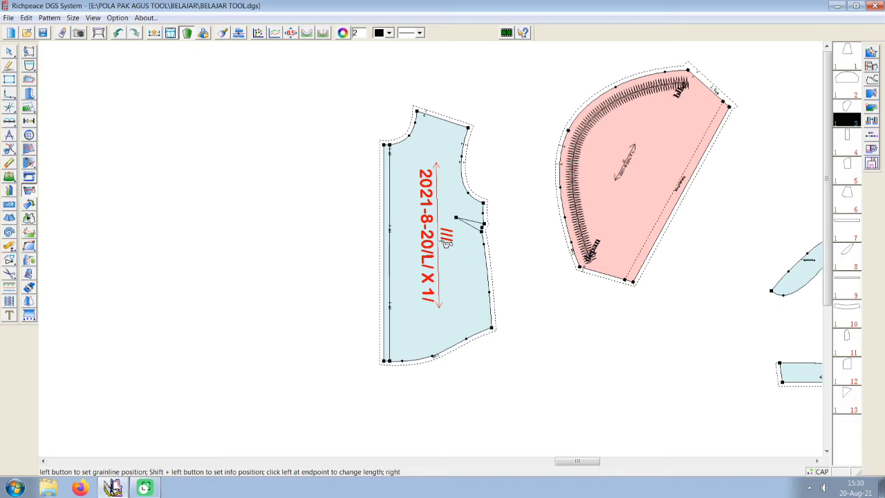
left_click(446, 241)
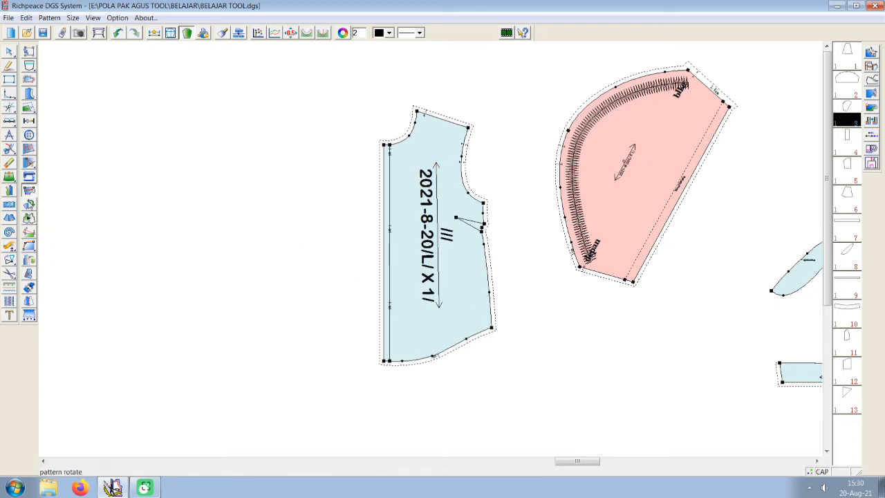
left_click(29, 204)
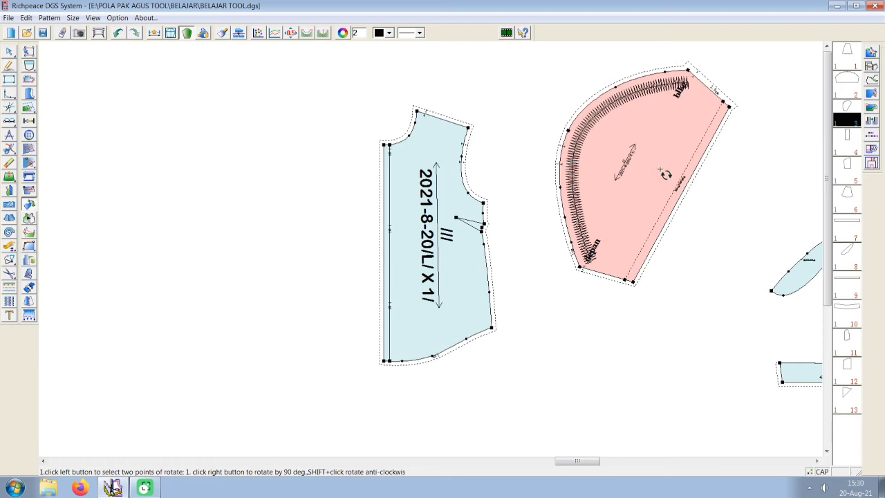
- Rotate the curved piece repeatedly in 90° steps
right_click(653, 172)
right_click(653, 172)
right_click(652, 172)
right_click(652, 172)
right_click(653, 172)
right_click(653, 172)
right_click(652, 173)
right_click(652, 172)
right_click(653, 172)
right_click(653, 172)
right_click(652, 172)
right_click(651, 173)
right_click(650, 174)
right_click(650, 176)
right_click(648, 178)
right_click(648, 178)
right_click(648, 178)
right_click(648, 178)
right_click(648, 179)
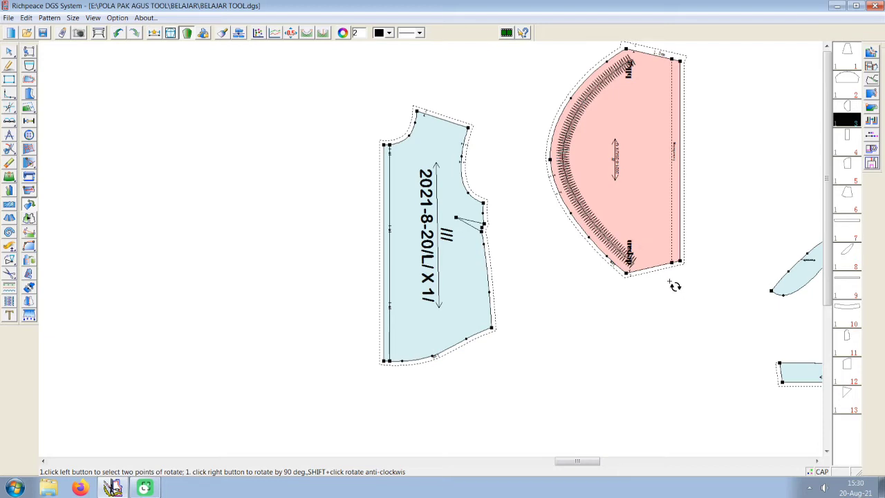
- Level the curved piece's bottom edge, then turn it 90° steps until it arches upward
left_click(680, 263)
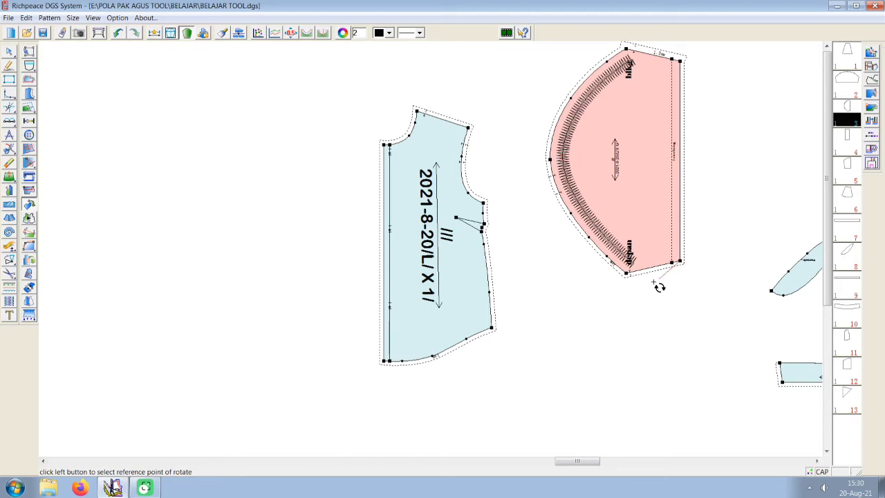
left_click(626, 274)
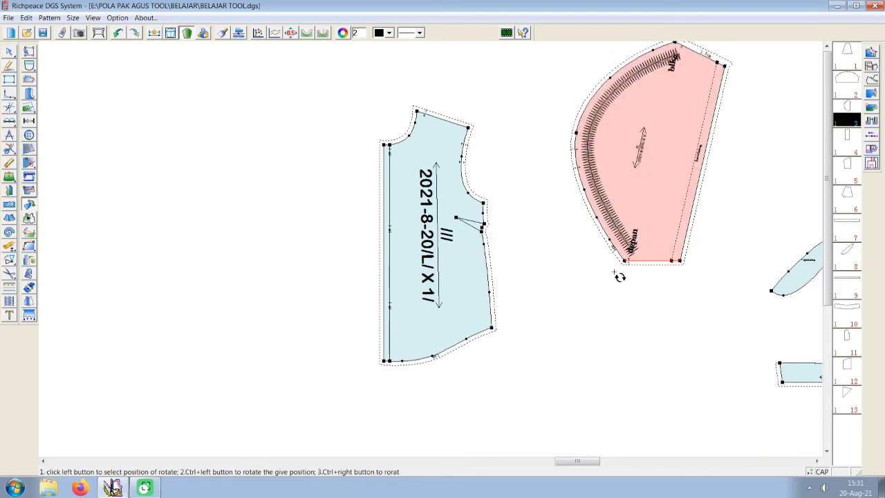
left_click(639, 290)
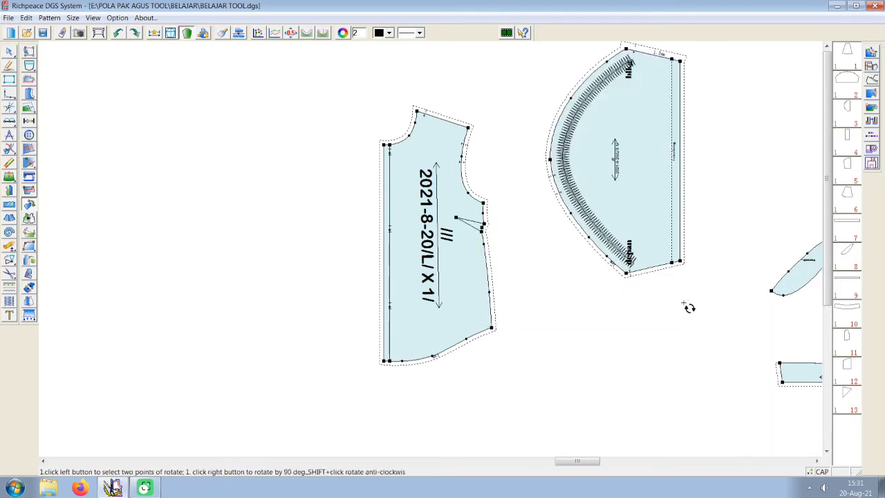
right_click(655, 193)
right_click(655, 192)
right_click(655, 192)
right_click(655, 192)
right_click(656, 192)
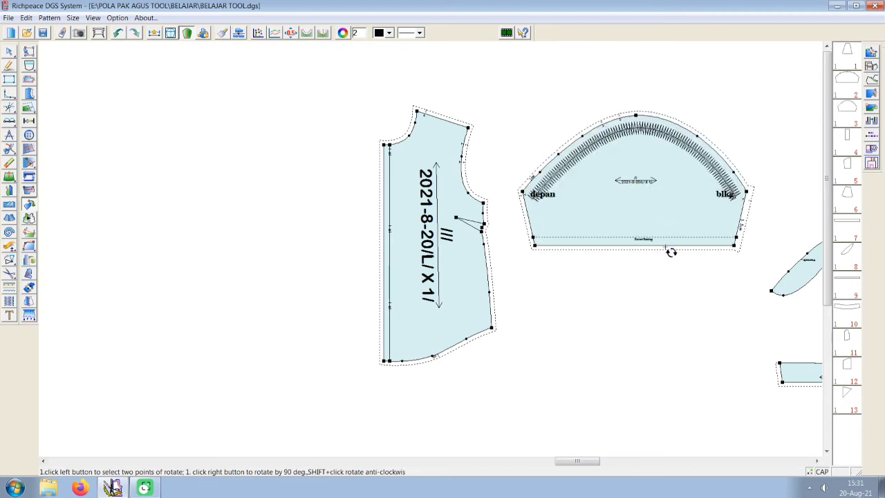
- Rotate around the bottom-left corner so the piece sits level, arching upward
left_click(535, 245)
left_click(540, 252)
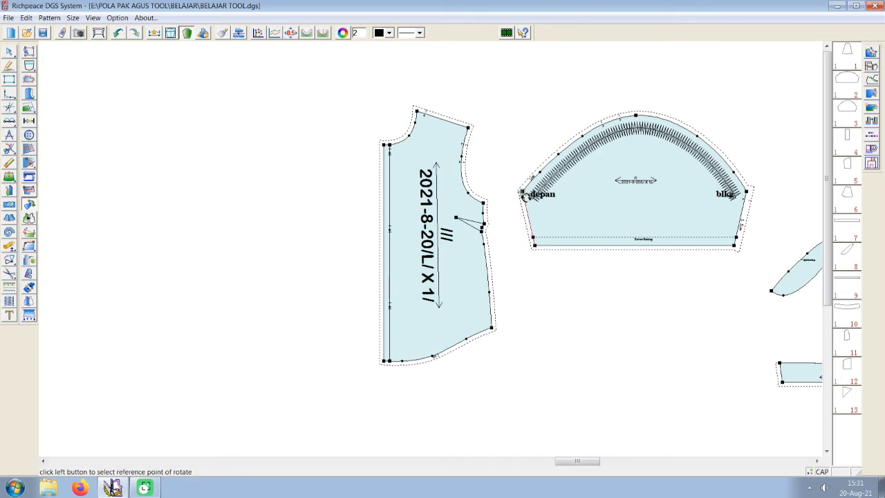
left_click(524, 195)
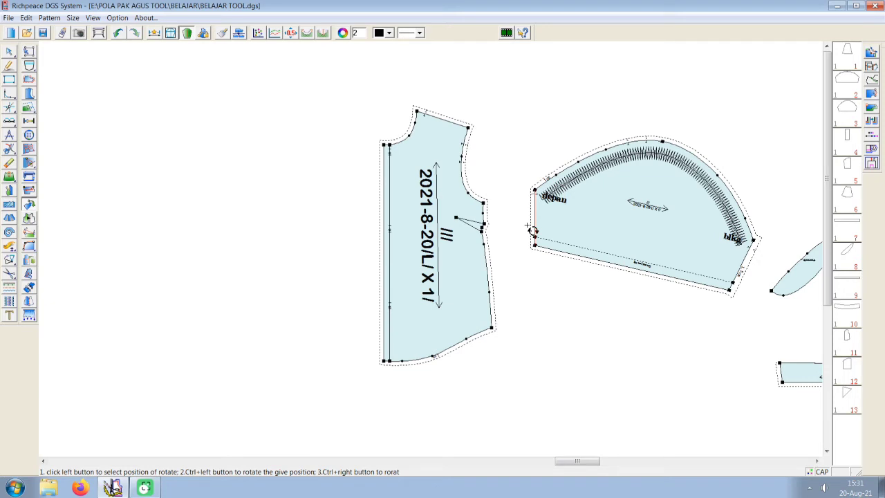
left_click(532, 230)
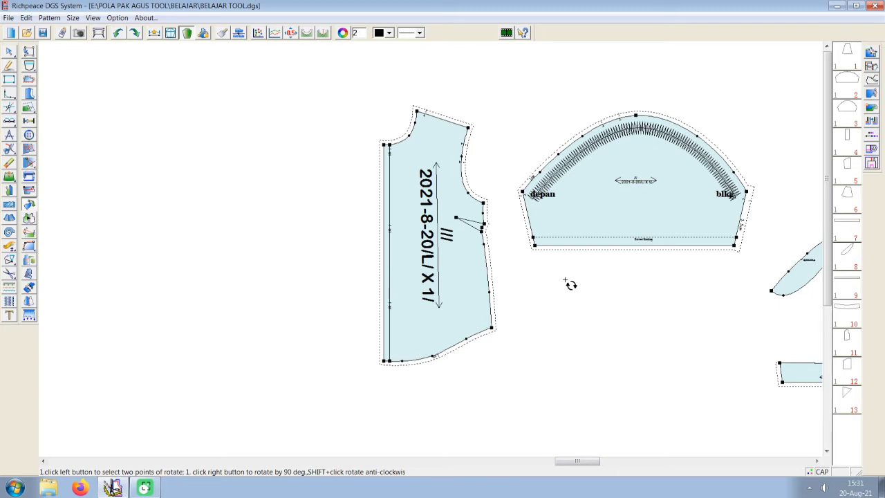
- Rotate the curved piece by an exact angle of 3° first
right_click(617, 232)
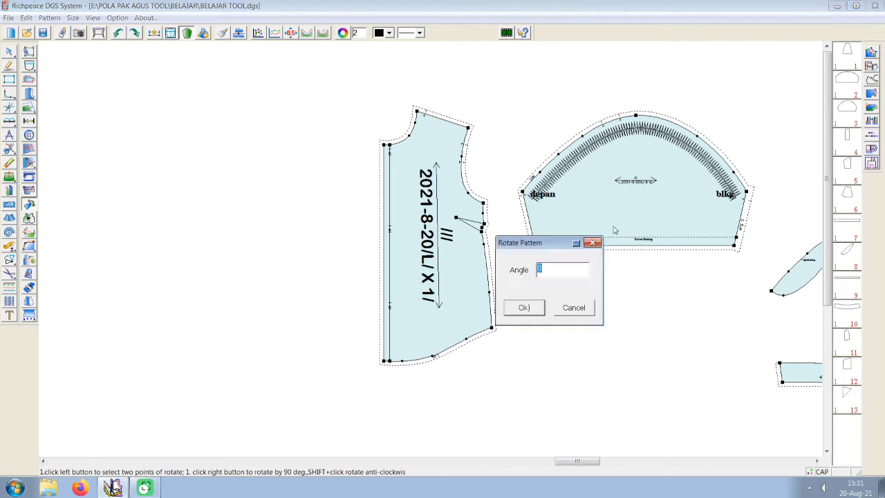
left_click_drag(557, 246, 762, 85)
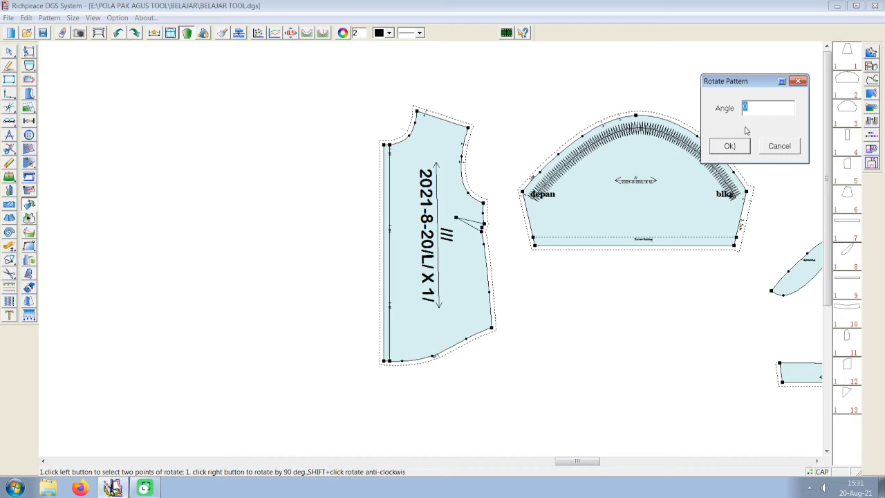
type("3")
left_click(729, 146)
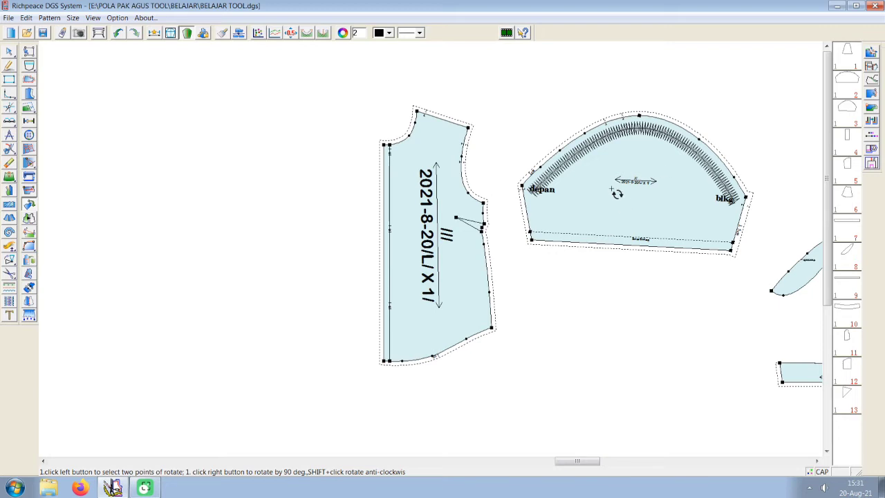
- Pick the reference point and curved piece again, and rotate it by 15°
left_click(611, 189)
left_click(635, 205)
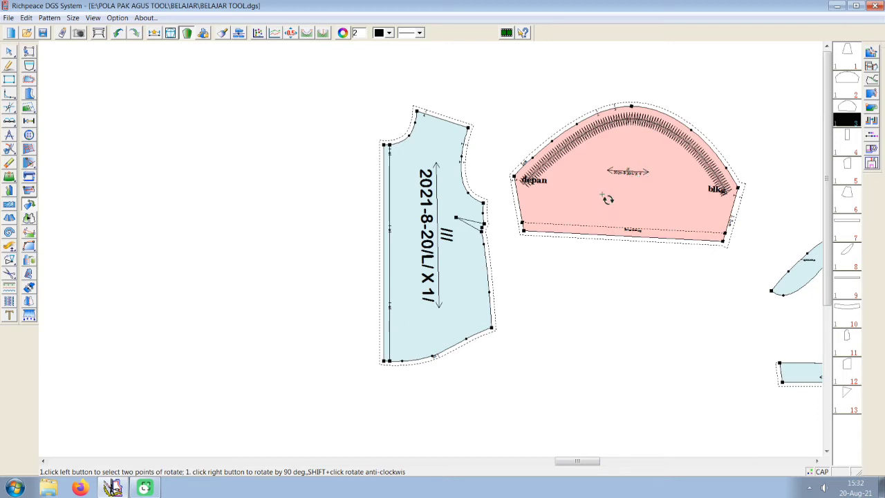
left_click(606, 199)
mouse_move(556, 211)
left_mouse_down()
mouse_move(678, 230)
mouse_move(748, 93)
left_mouse_up()
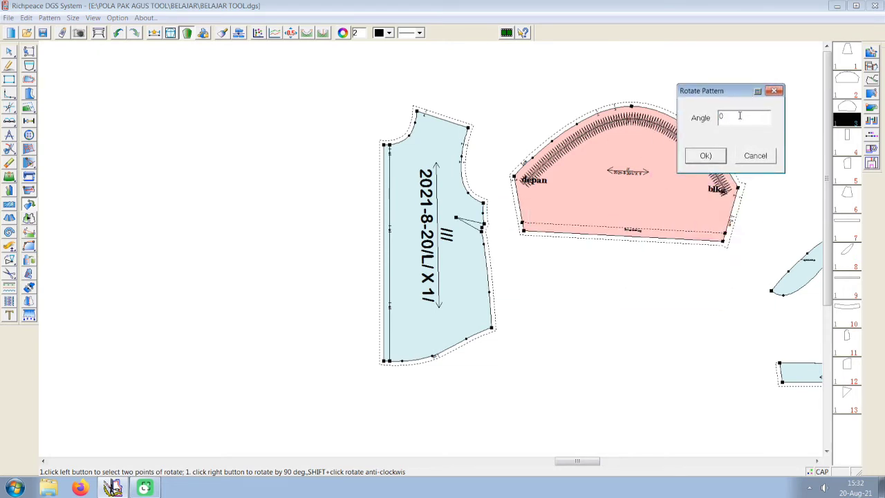
type("15")
left_click(705, 158)
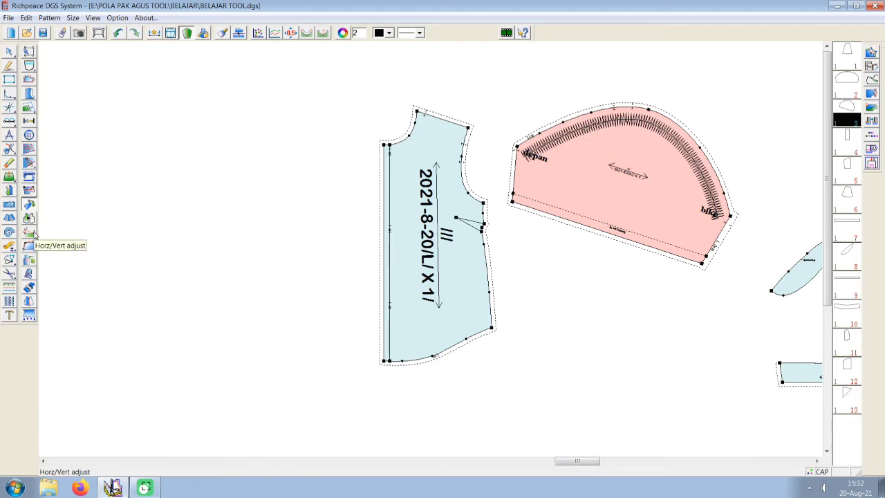
- Select the Pattern flip tool in the left toolbar
left_click(29, 232)
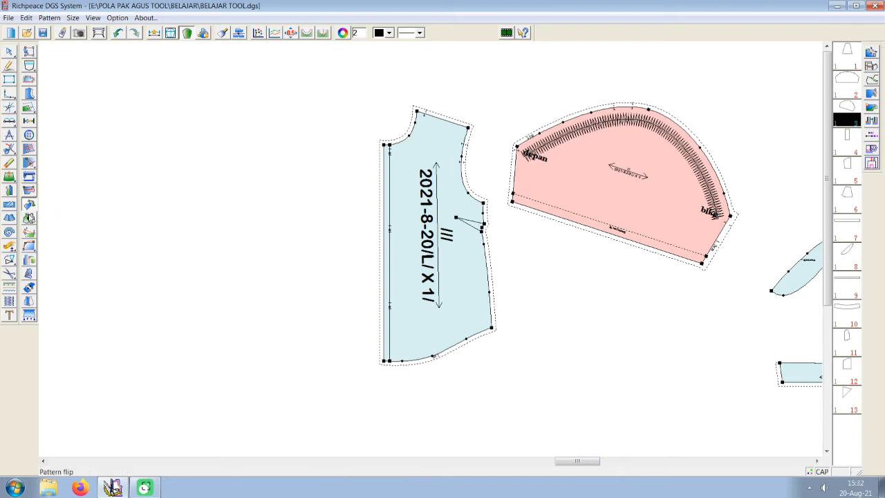
left_click(29, 217)
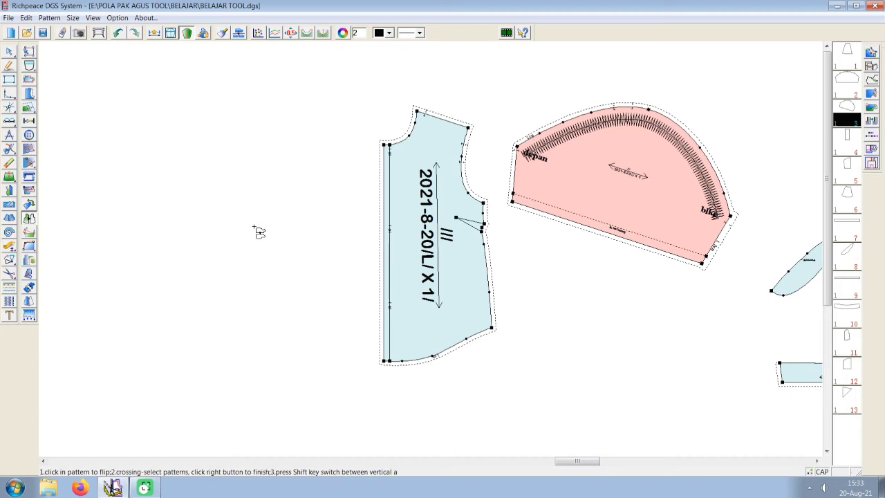
- Decline Sticky Keys and flip the bodice vertically back and forth, leaving it upright
key("shift")
key("shift")
key("shift")
key("shift")
key("shift")
key("shift")
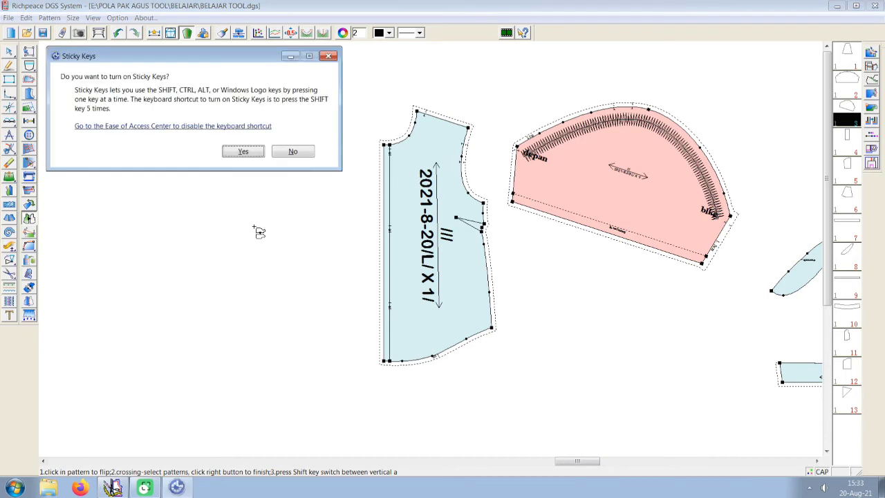
left_click(308, 154)
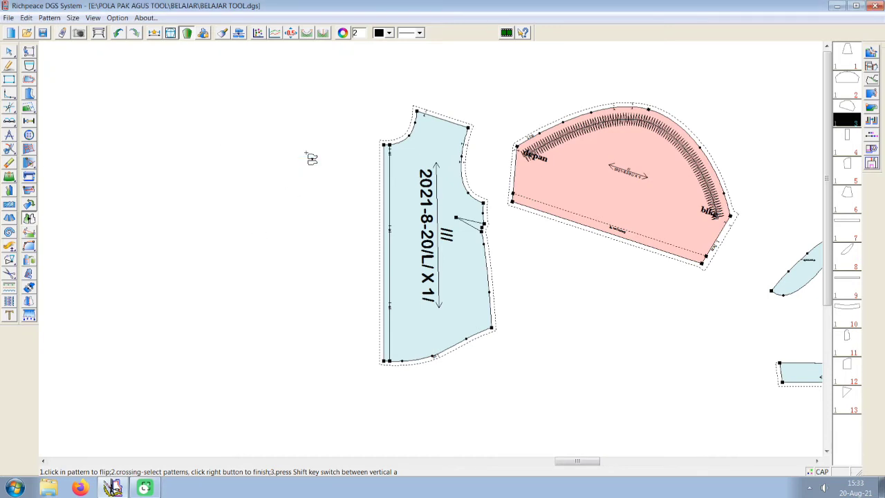
left_click(420, 204)
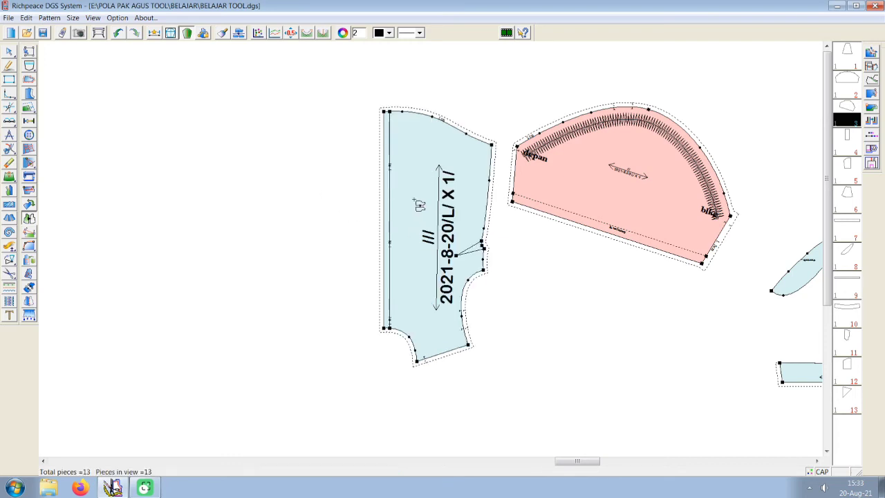
left_click(419, 205)
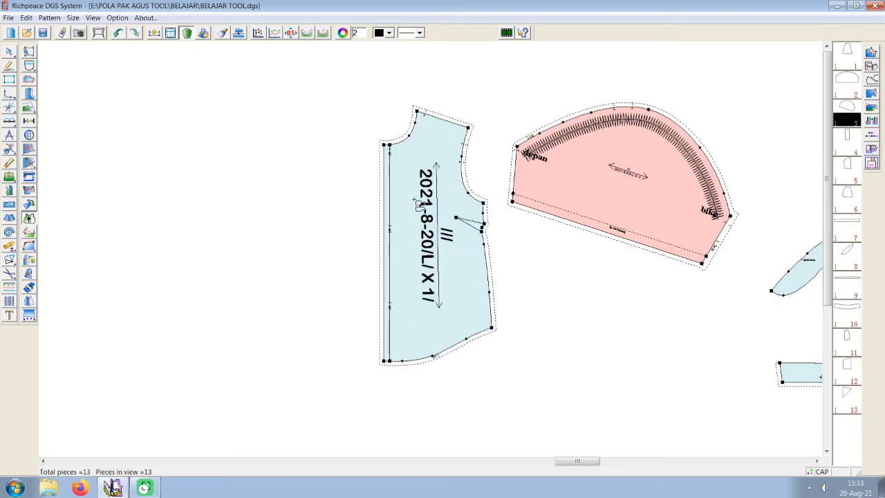
left_click(420, 204)
left_click(420, 204)
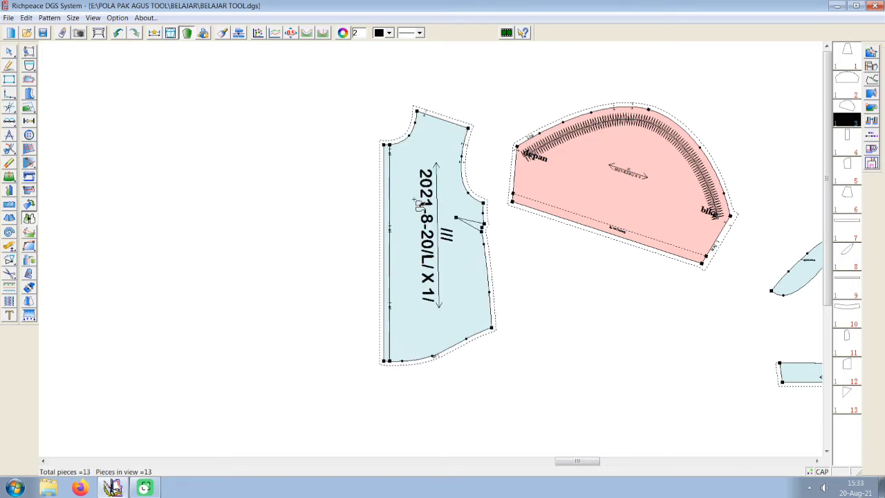
left_click(420, 204)
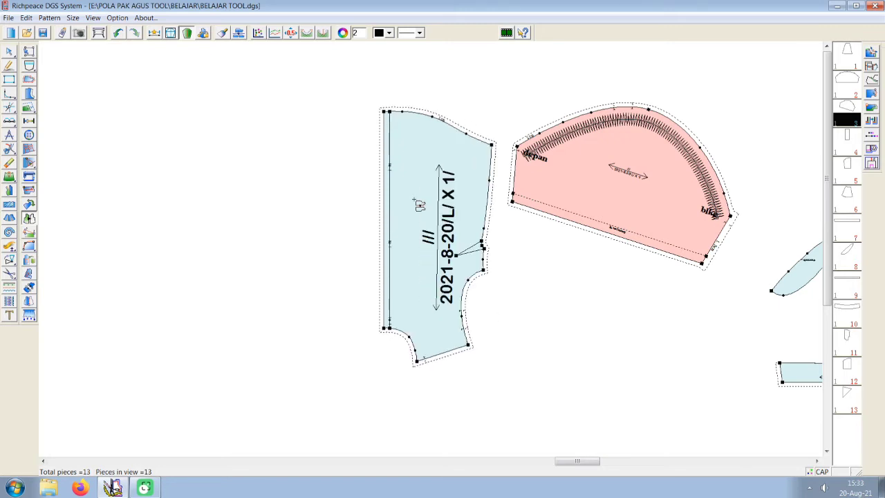
left_click(420, 204)
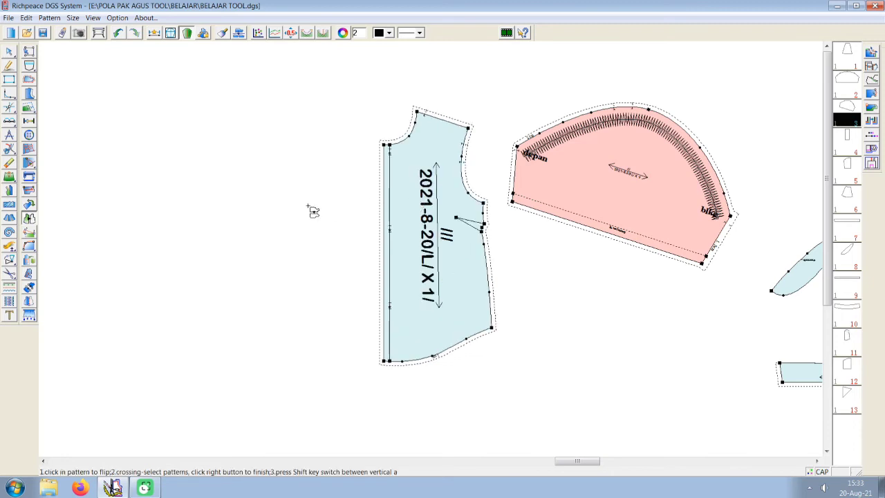
- Switch to horizontal flipping and mirror the bodice so its straight front edge is on the right
key("shift")
left_click(423, 221)
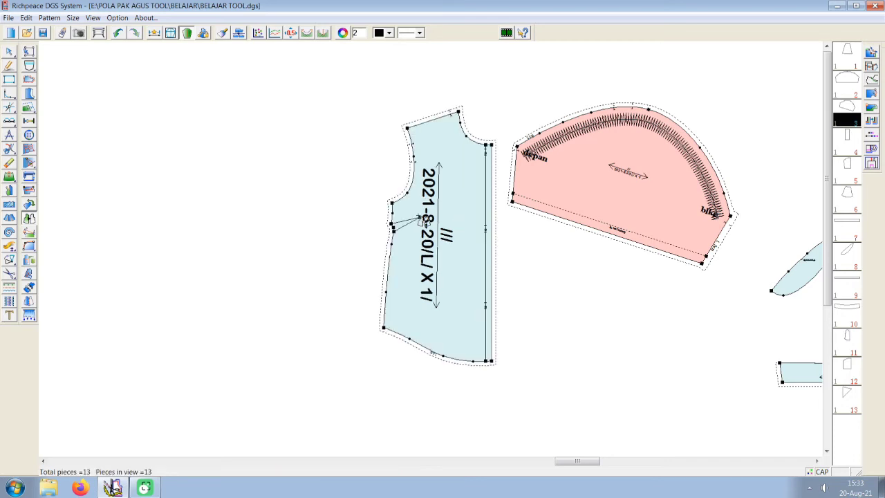
left_click(458, 201)
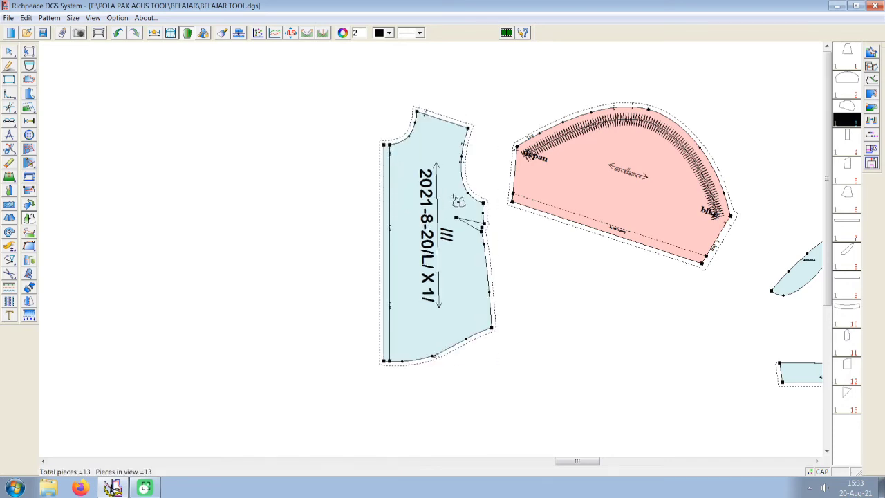
left_click(458, 201)
left_click(458, 201)
left_click(458, 201)
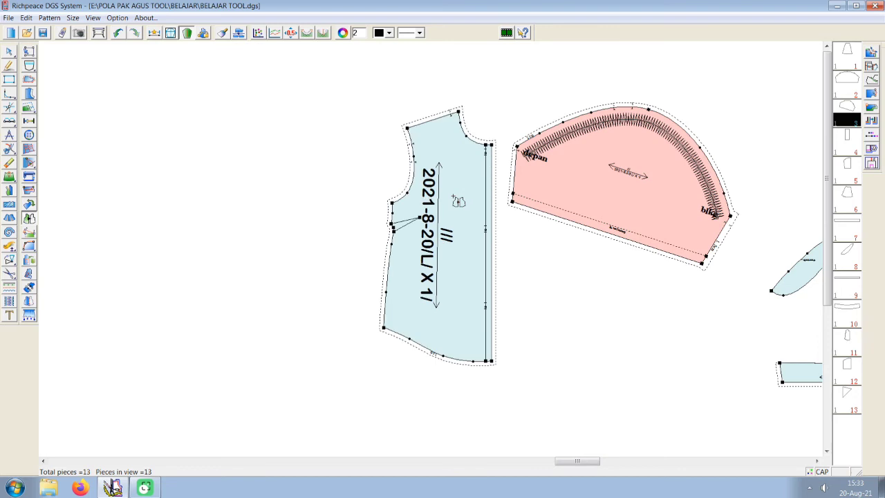
left_click(459, 201)
left_click(458, 201)
left_click(458, 202)
left_click(458, 202)
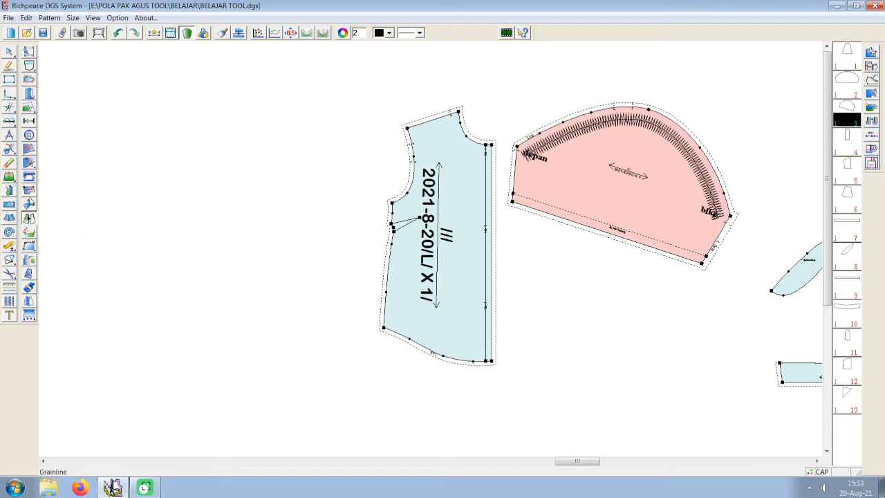
- Bring the narrow waistband strips into view and pick the upper strip's bottom edge
left_click(29, 232)
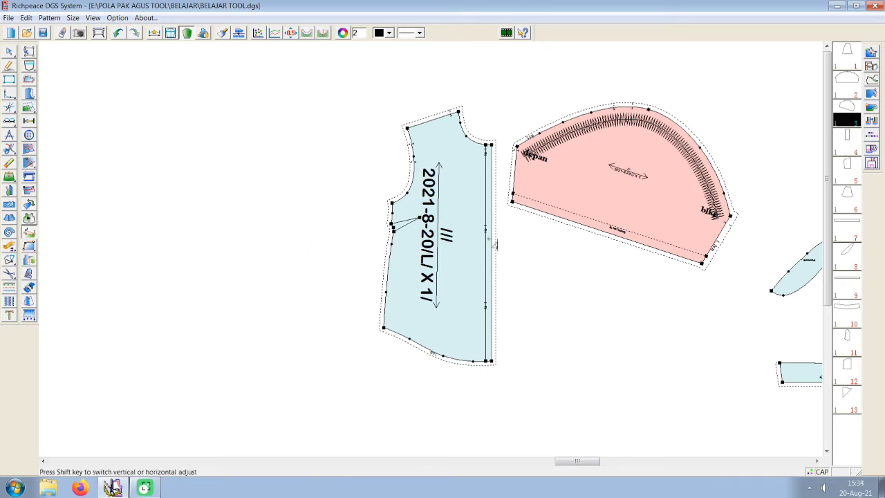
middle_click_drag(607, 245, 436, 254)
scroll(450, 272, "down", 1)
scroll(484, 251, "up", 1)
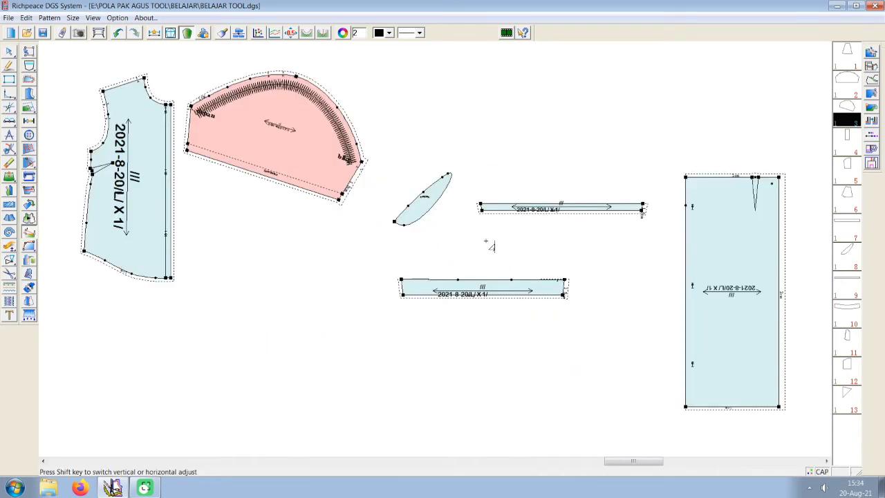
scroll(494, 246, "up", 1)
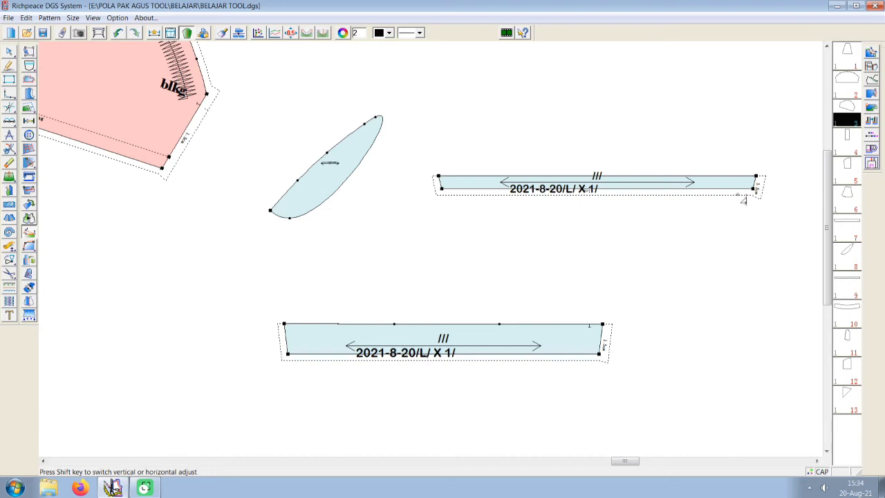
left_click(753, 189)
- With the Intelligent pen, offset the upper strip's top-left corner by 0.25 and check the top edge
right_click(458, 205)
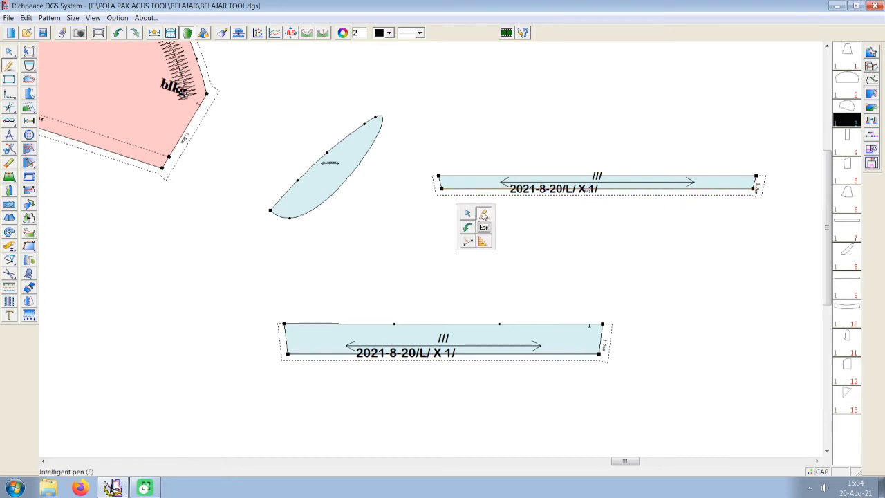
left_click(482, 214)
left_click(438, 177)
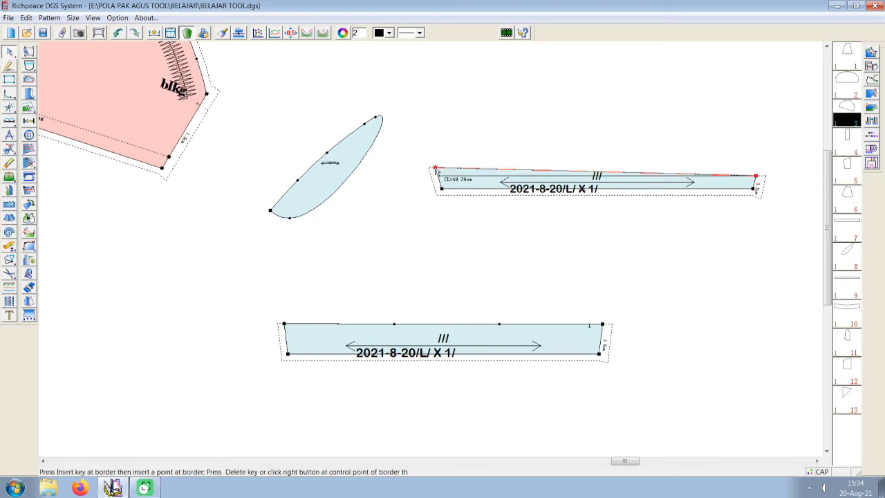
key("Return")
type("0.25")
left_click(297, 261)
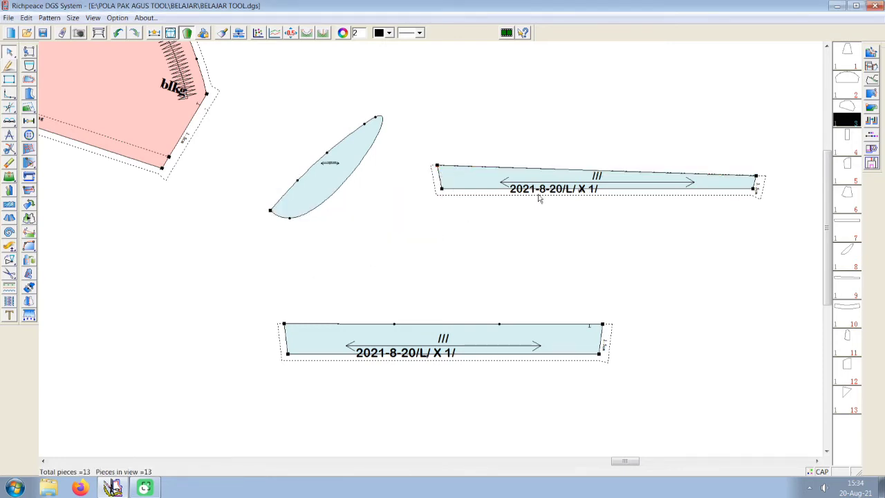
left_click(438, 167)
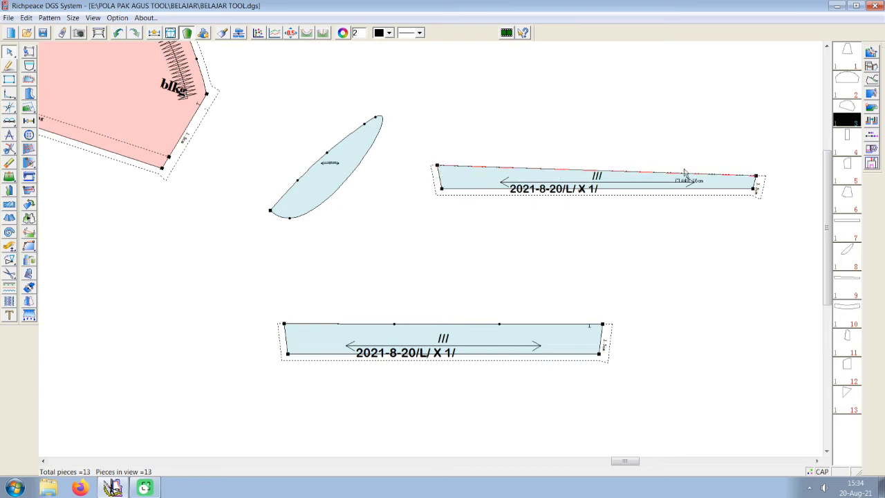
right_click(67, 246)
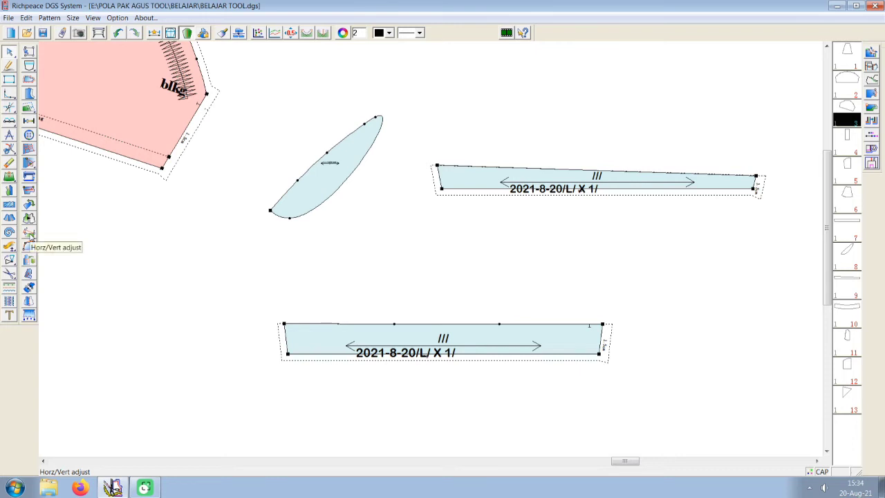
- Trial-level the upper strip's top edge with Horz/Vert adjust, moving both end points
left_click(29, 232)
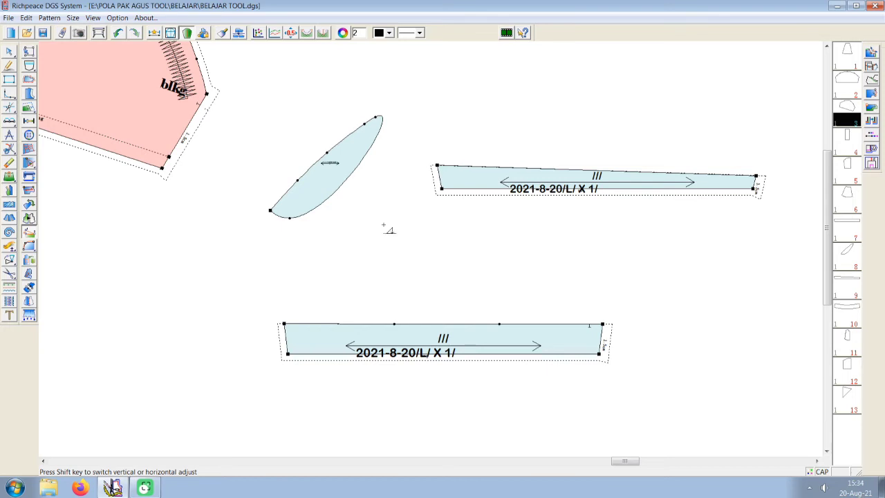
key("shift")
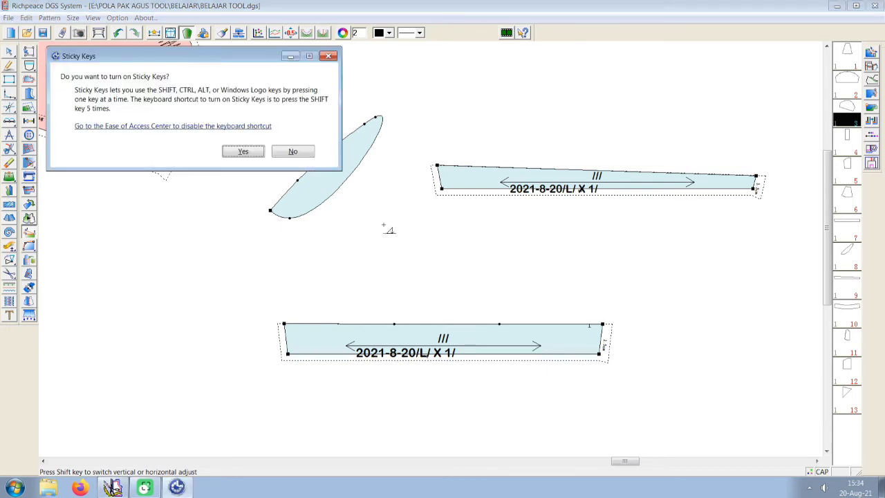
left_click(292, 151)
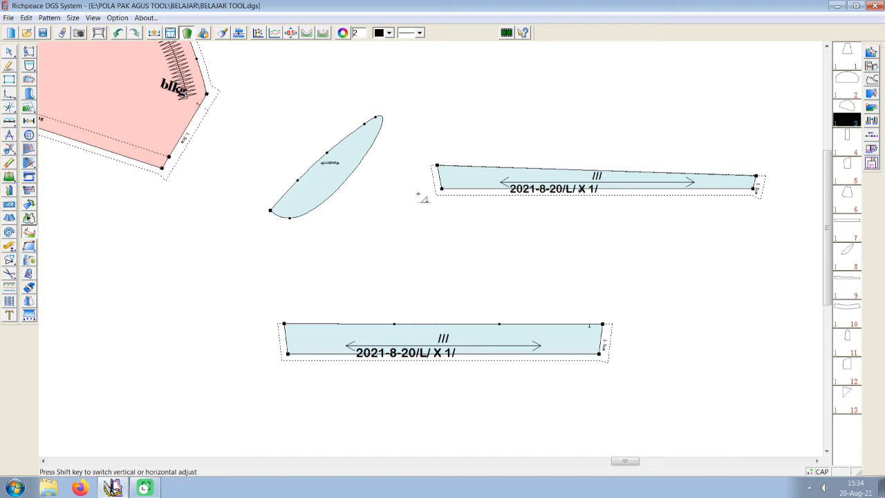
left_click(437, 166)
left_click(599, 152)
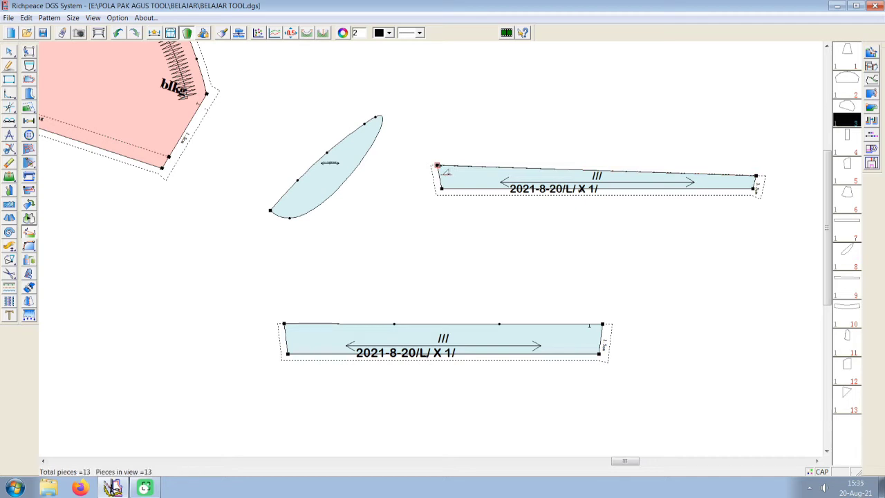
left_click(446, 171)
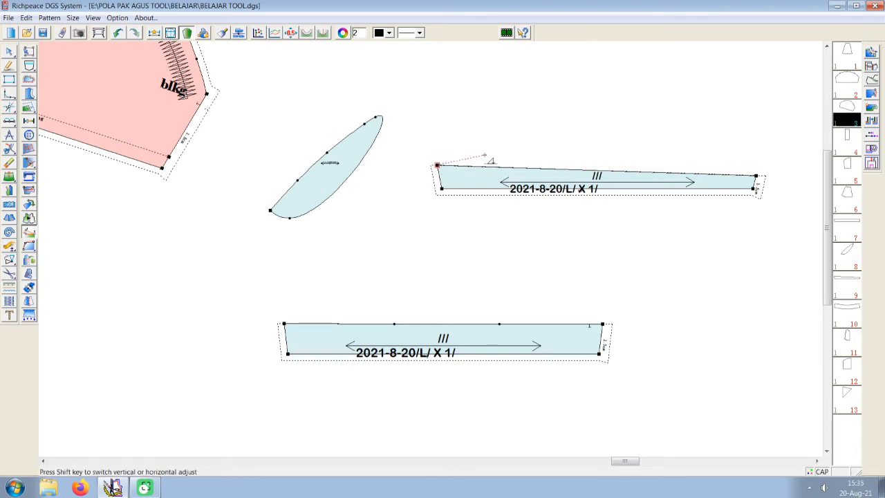
left_click(446, 171)
left_click(759, 177)
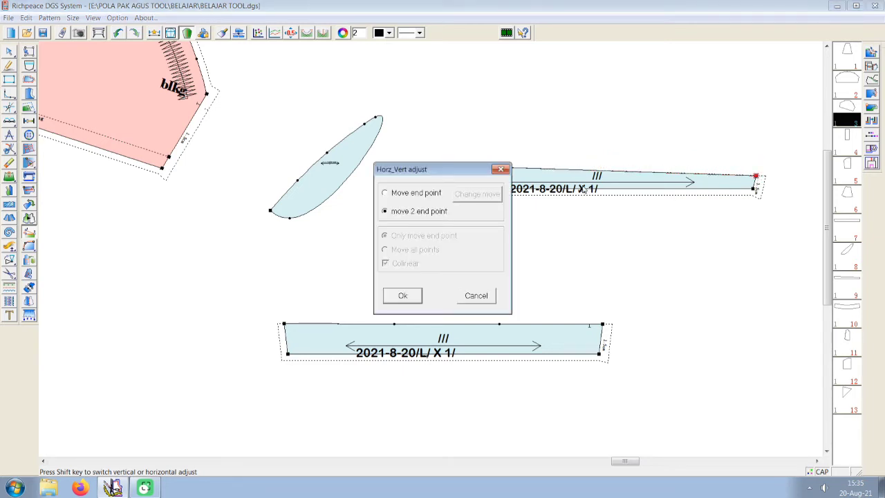
left_click_drag(476, 173, 695, 231)
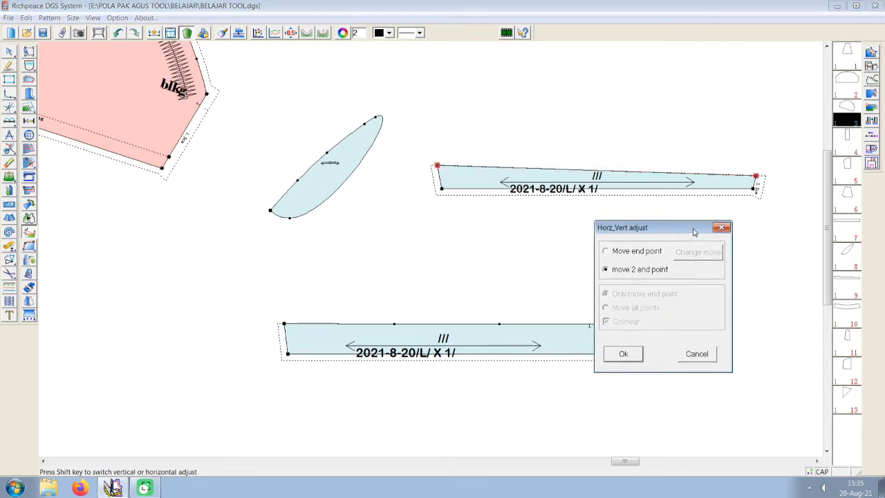
left_click(624, 353)
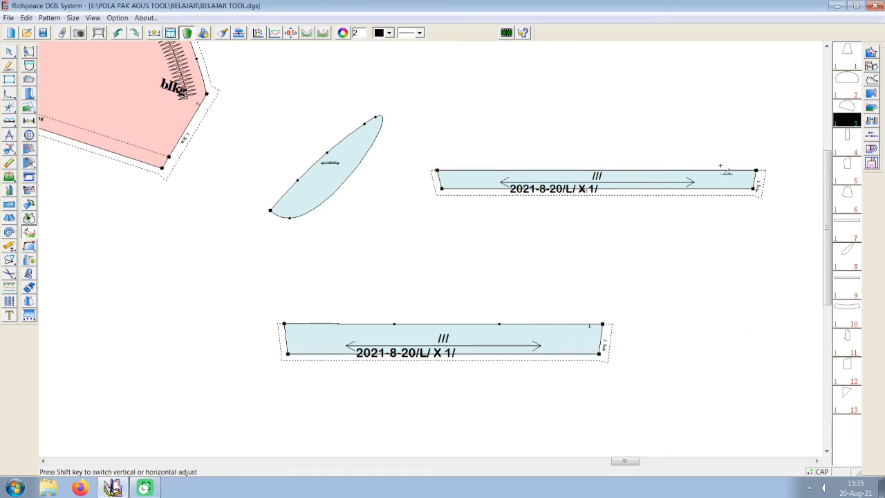
- Undo the trial levelling and reselect the top edge's left corner and right end point
left_click(513, 188)
right_click(513, 188)
left_click(119, 33)
left_click(437, 167)
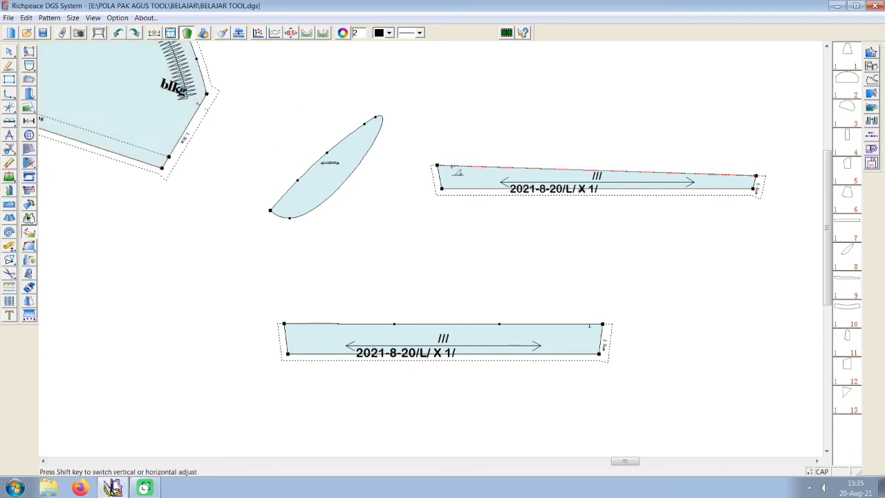
left_click(437, 166)
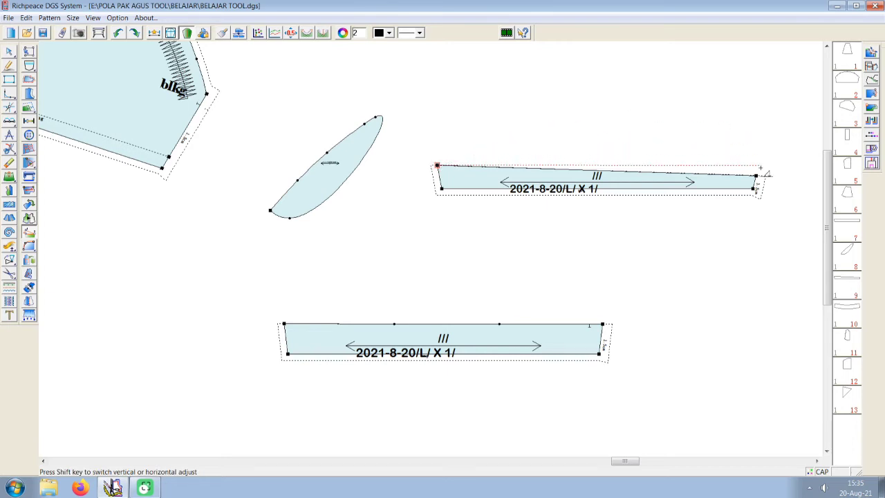
left_click(756, 176)
left_click_drag(468, 176, 726, 230)
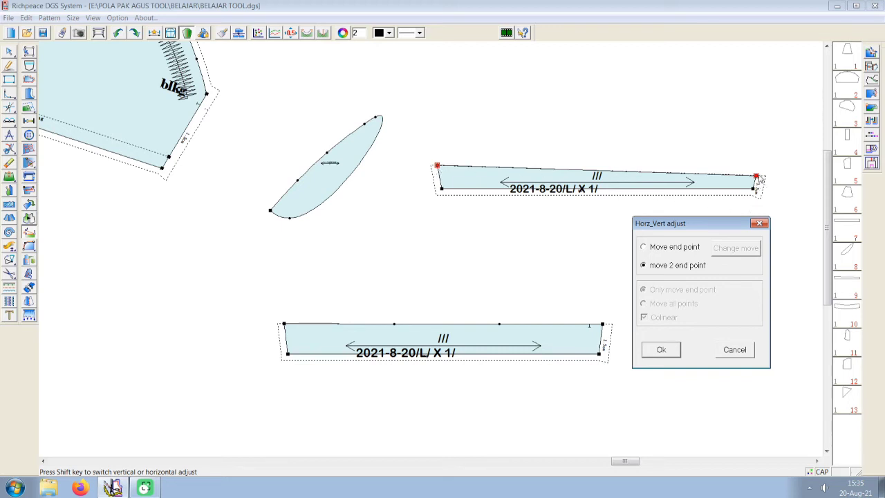
- Level the strip's end with 'Move end point', then re-adjust its left corner point
left_click(644, 248)
left_click(662, 350)
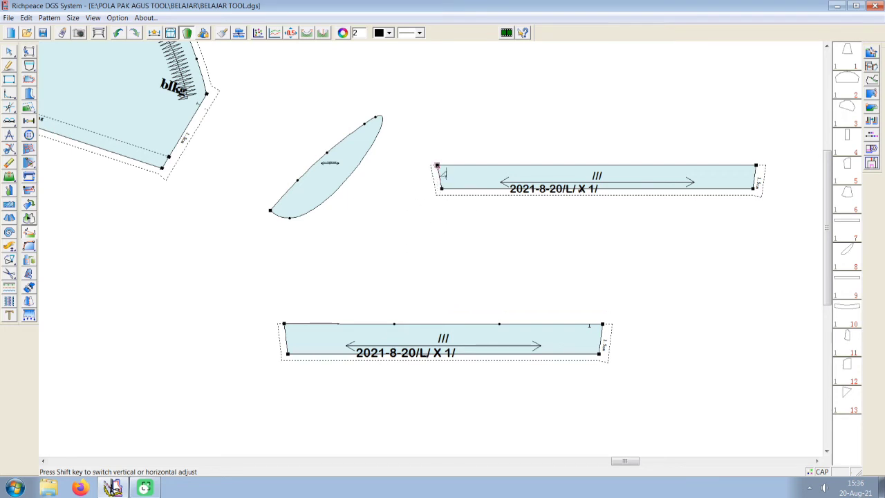
left_click(438, 199)
mouse_move(448, 171)
left_mouse_down()
mouse_move(467, 185)
mouse_move(642, 149)
left_mouse_up()
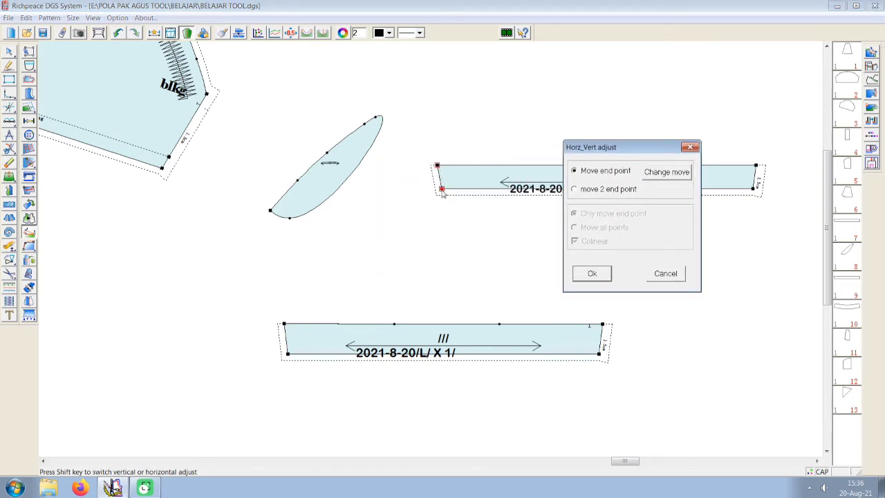
left_click(588, 275)
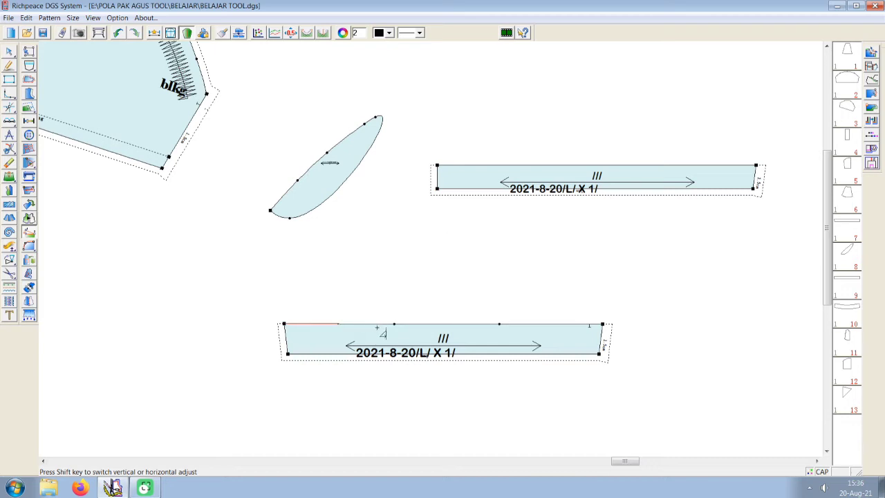
- Insert a new point on the bottom strip's top border
right_click(445, 291)
left_click(452, 294)
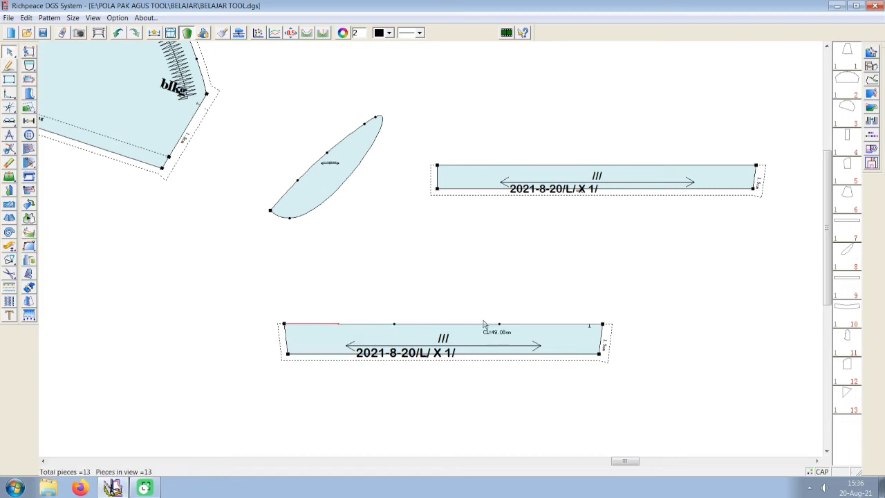
left_click(498, 325)
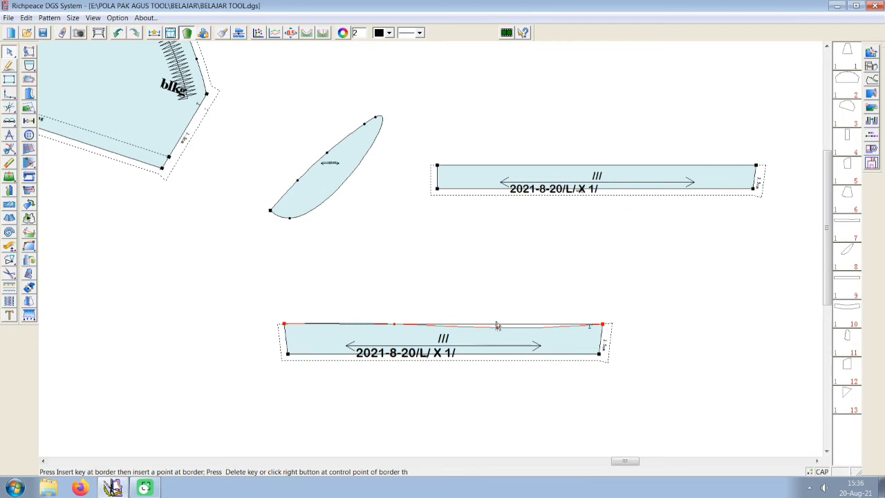
key("Insert")
right_click(368, 275)
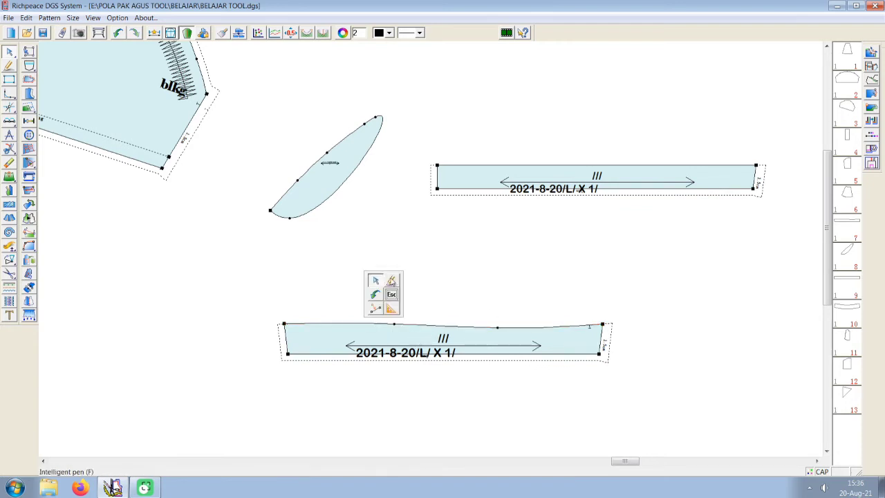
left_click(374, 280)
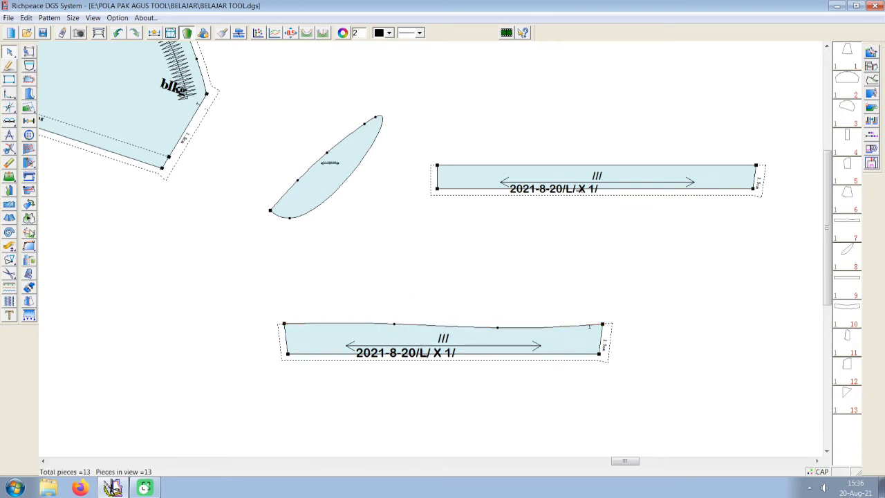
- Align each of the bottom strip's top-edge points to its top-left corner
left_click(29, 231)
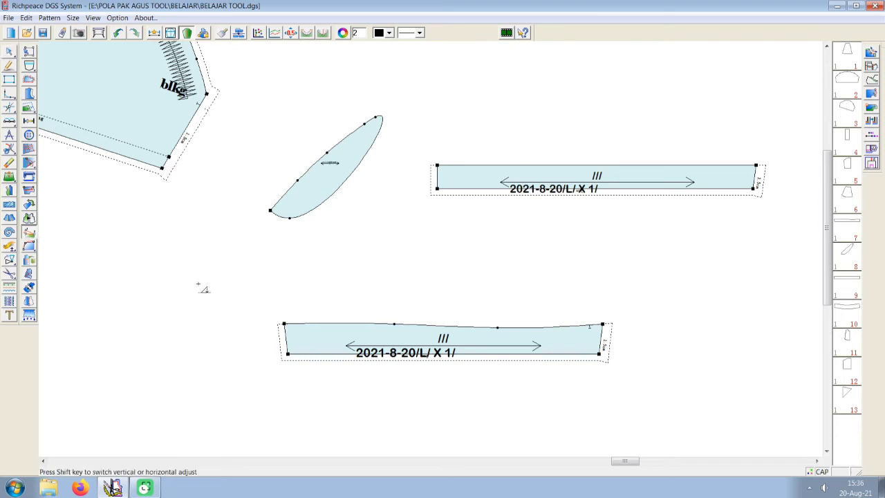
left_click(284, 323)
left_click(603, 324)
left_click(414, 299)
left_click(284, 323)
left_click(393, 324)
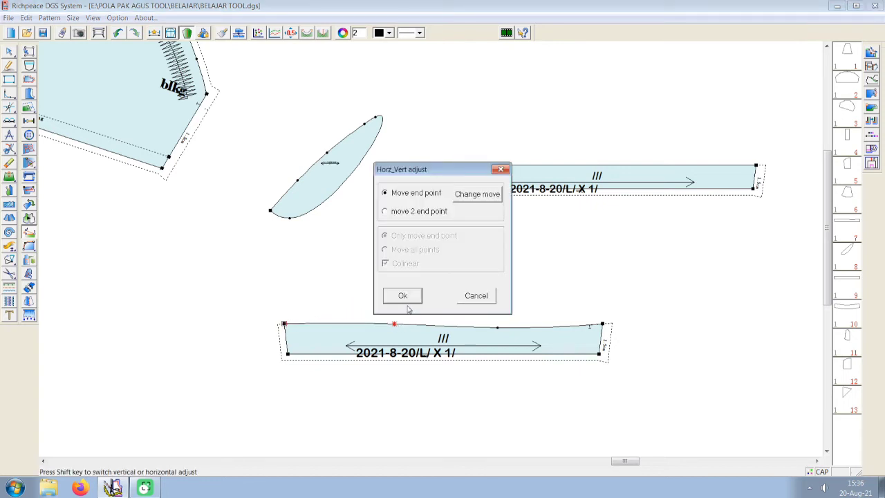
left_click(402, 297)
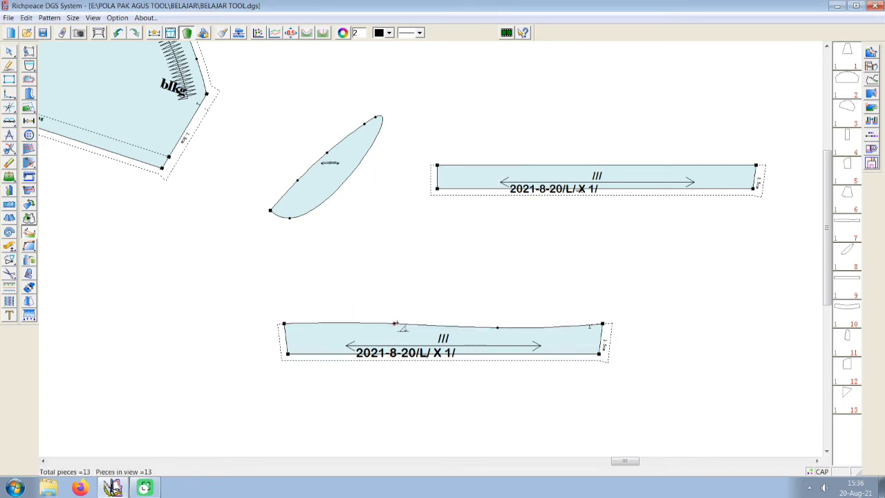
left_click(497, 327)
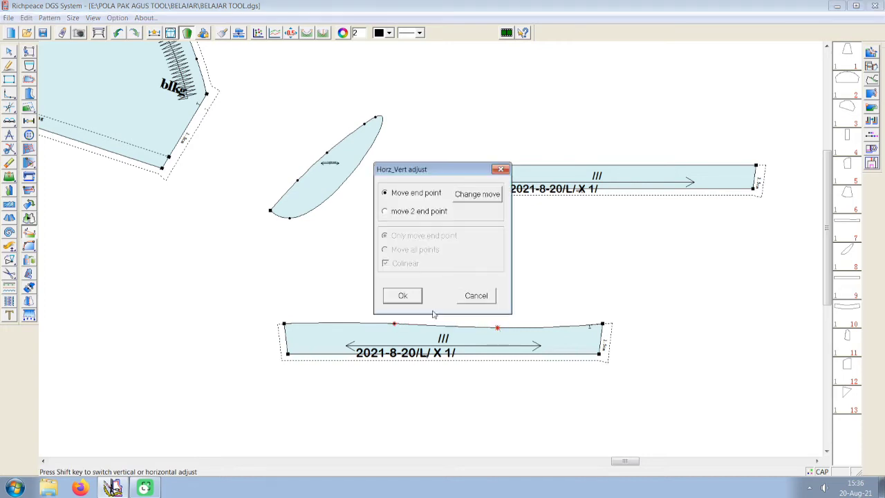
left_click(402, 295)
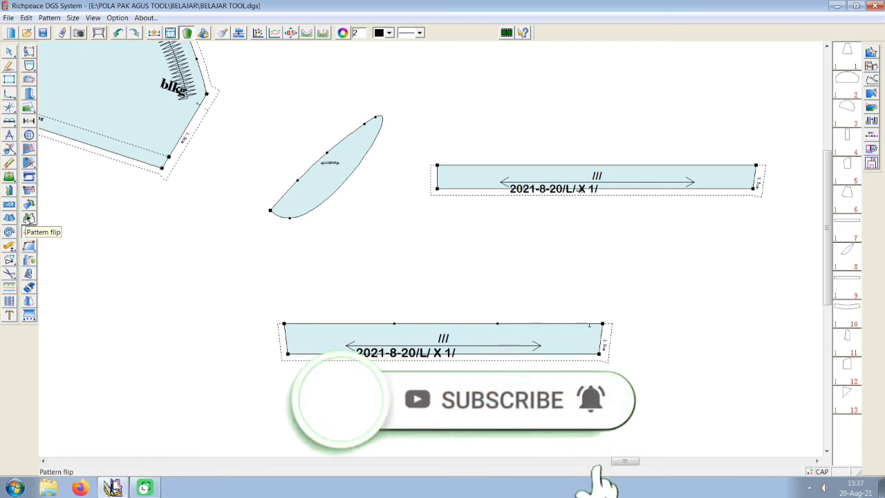
- Select the Resmooth curve tool and zoom out to show all pieces
left_click(31, 236)
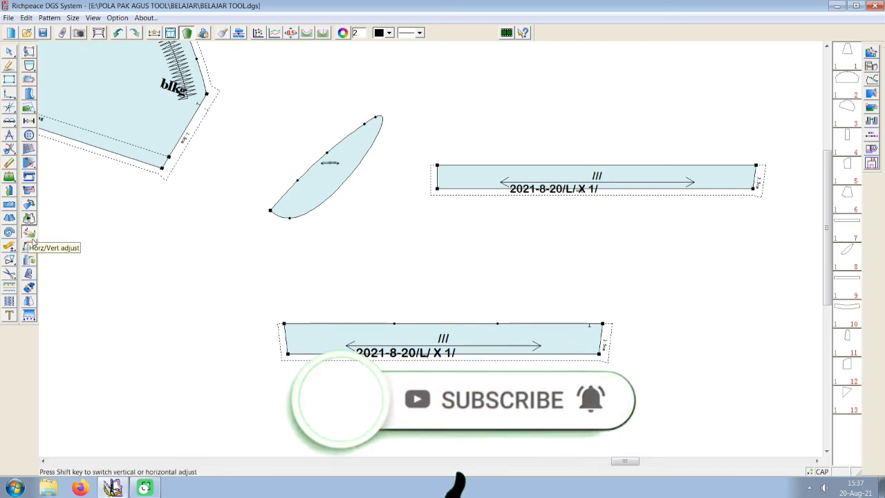
left_click(29, 246)
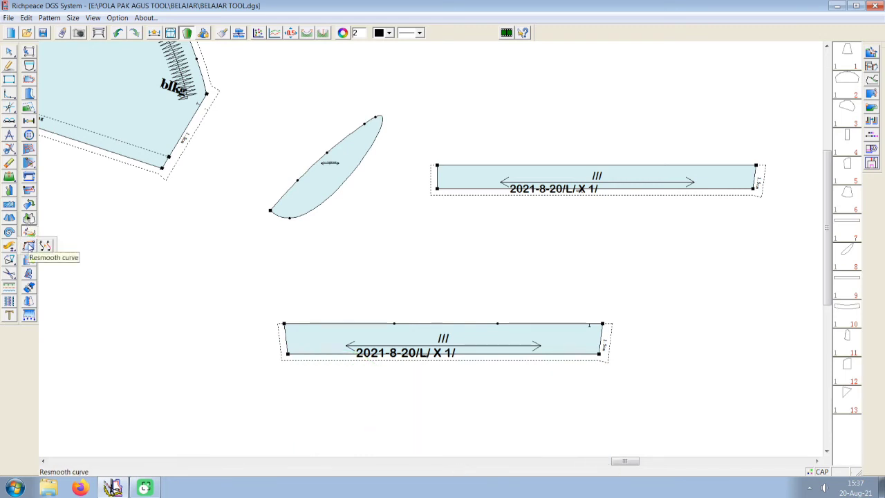
left_click(29, 246)
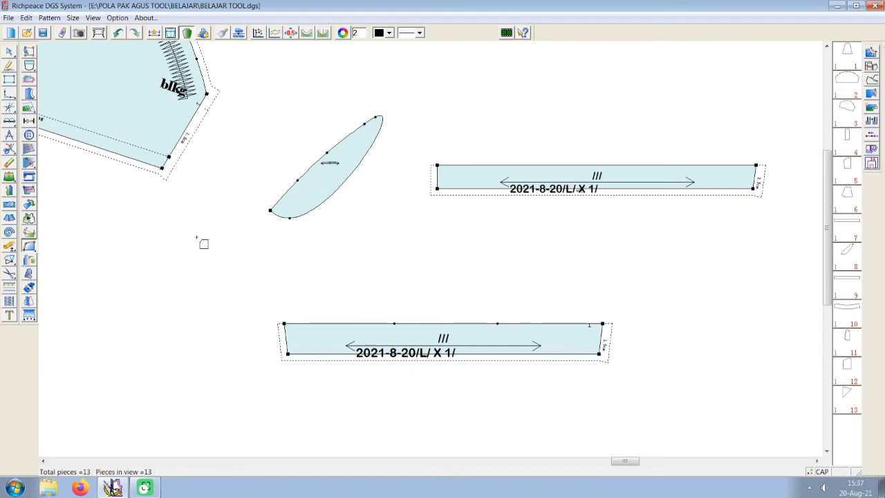
scroll(203, 243, "down", 2)
scroll(401, 224, "up", 2)
scroll(300, 150, "up", 1)
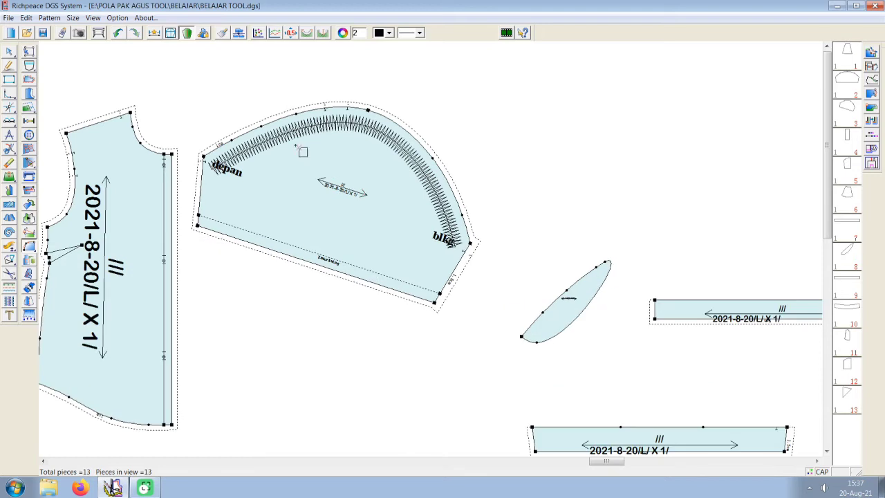
right_click(258, 105)
left_click(261, 132)
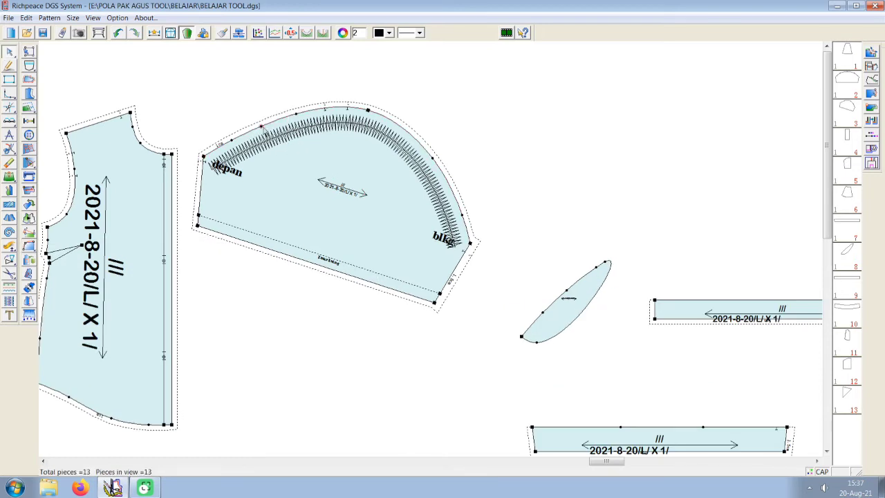
left_click(263, 128)
right_click(295, 139)
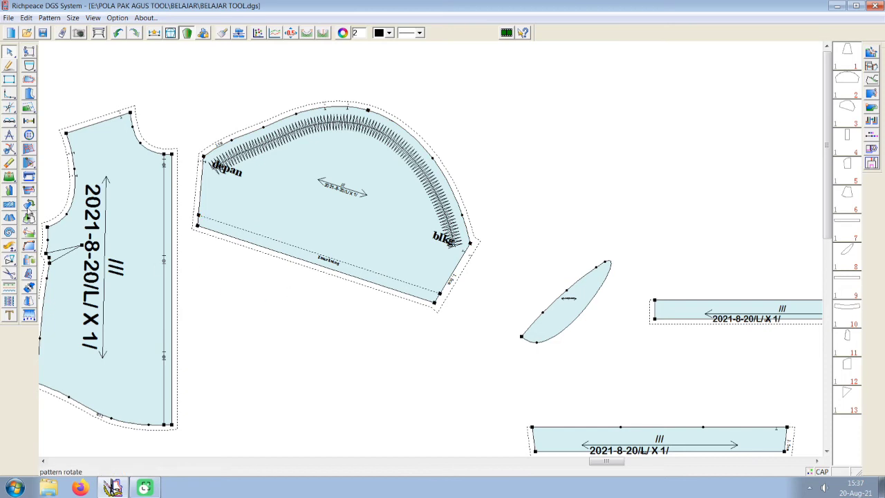
- Rotate the depan/blkg curved piece so its lower edge is horizontal
left_click(30, 205)
left_click(434, 217)
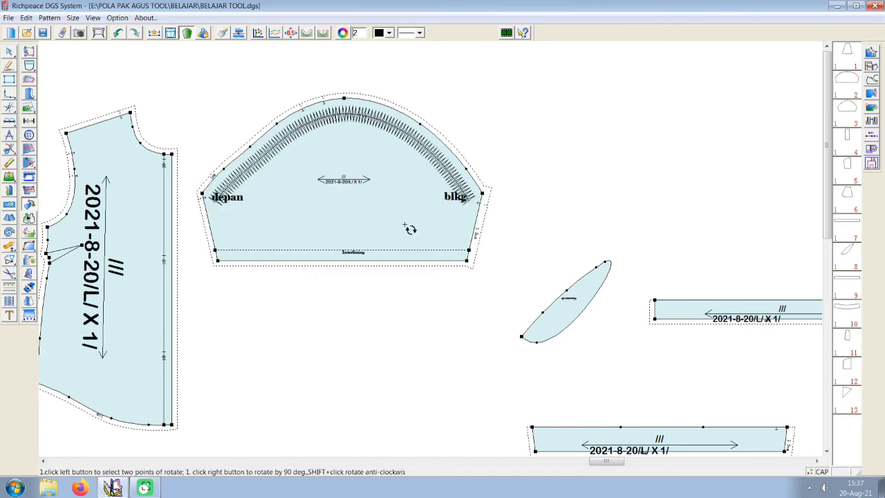
left_click(378, 222)
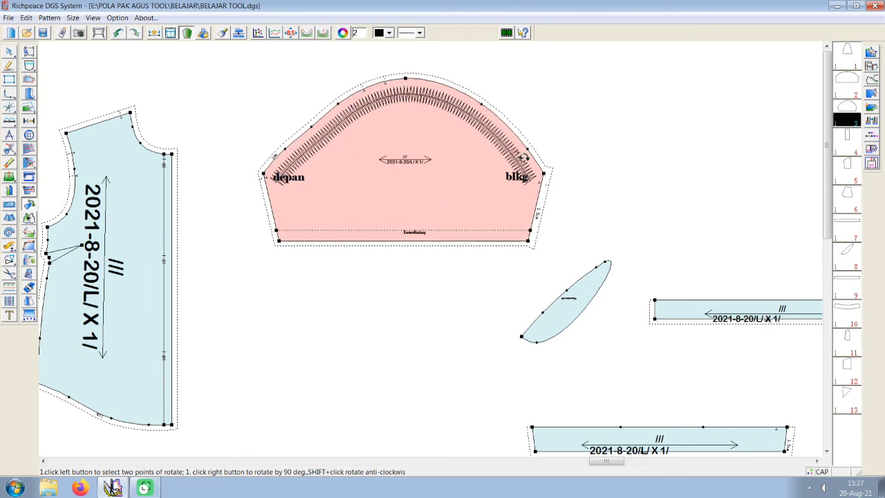
right_click(494, 98)
key("Escape")
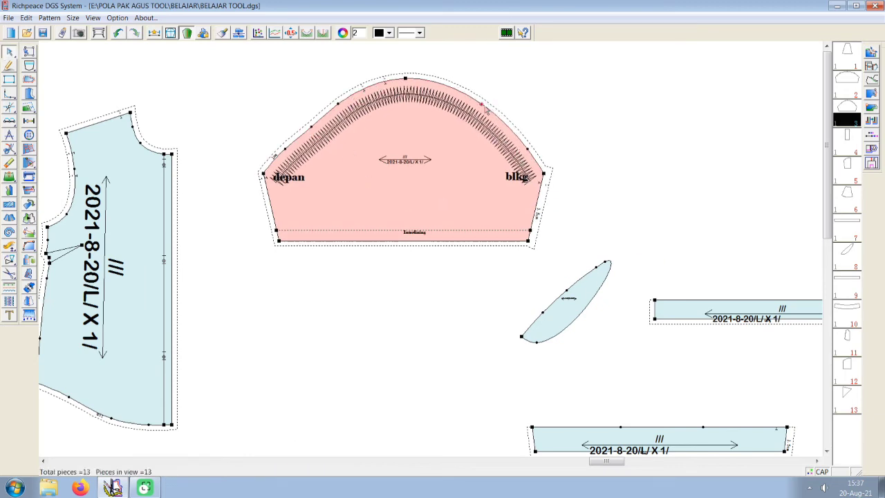
left_click(486, 109)
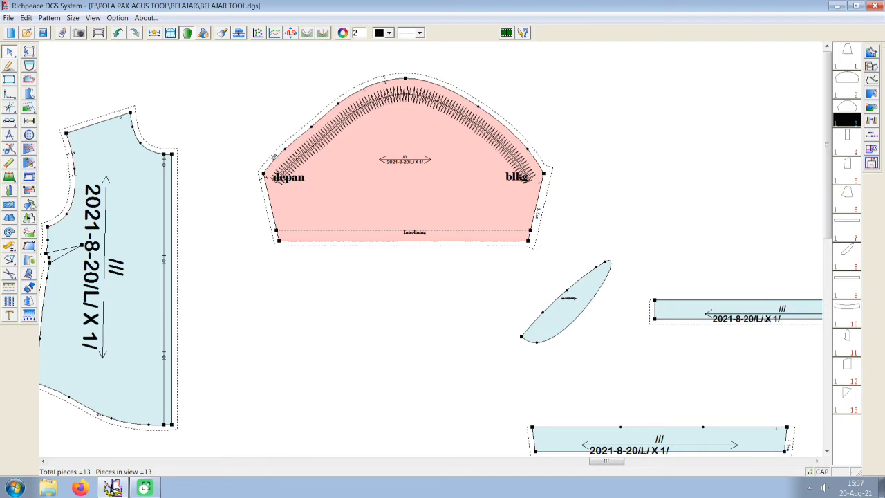
left_click(29, 245)
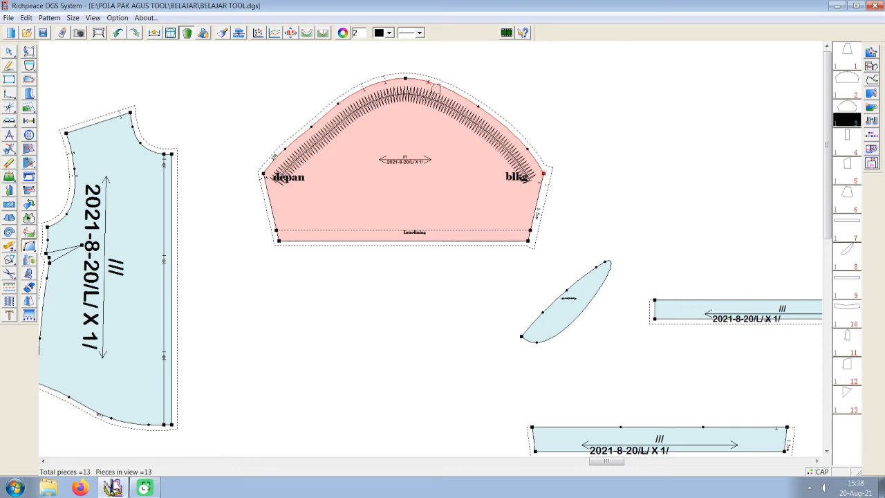
scroll(367, 114, "up", 2)
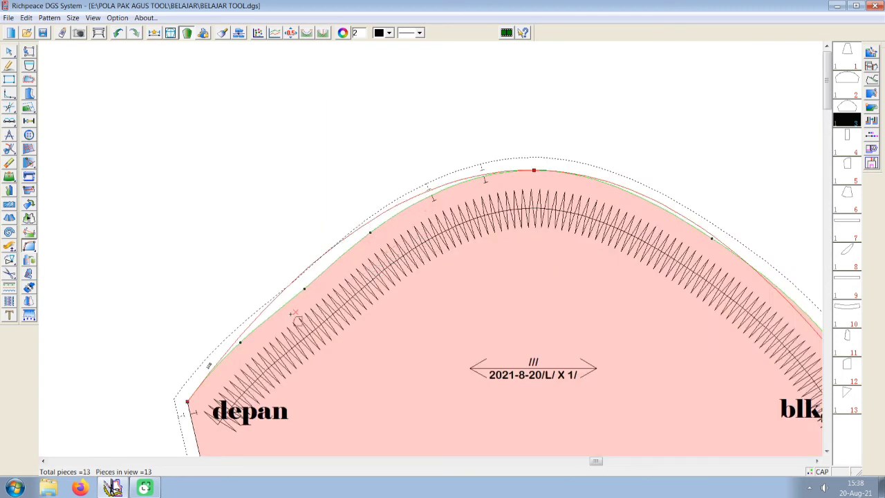
left_click(310, 296)
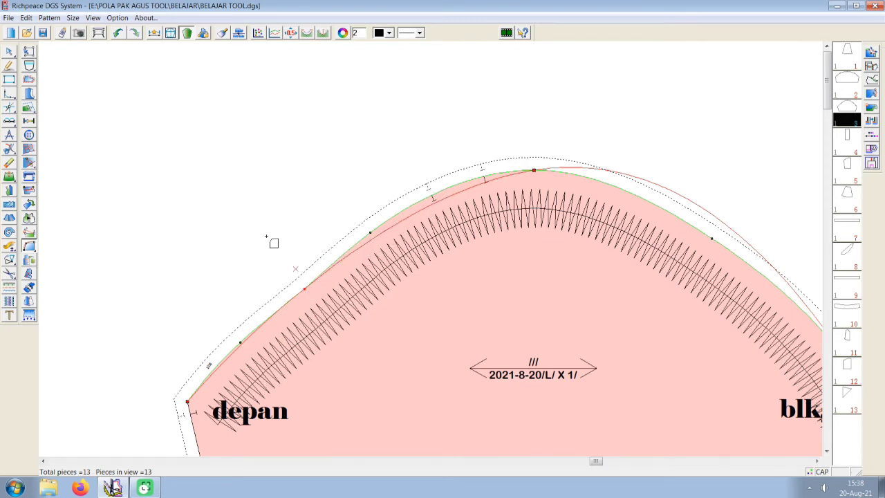
left_click(116, 34)
left_click(433, 88)
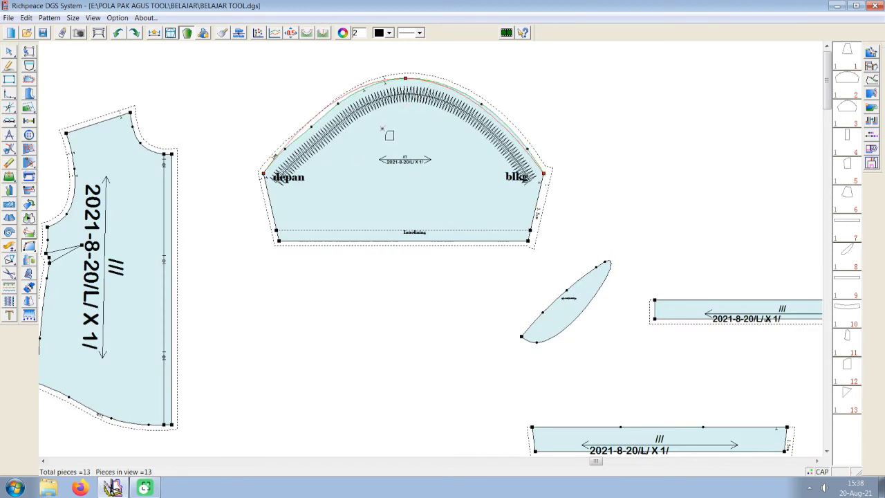
scroll(389, 132, "up", 1)
scroll(423, 248, "up", 1)
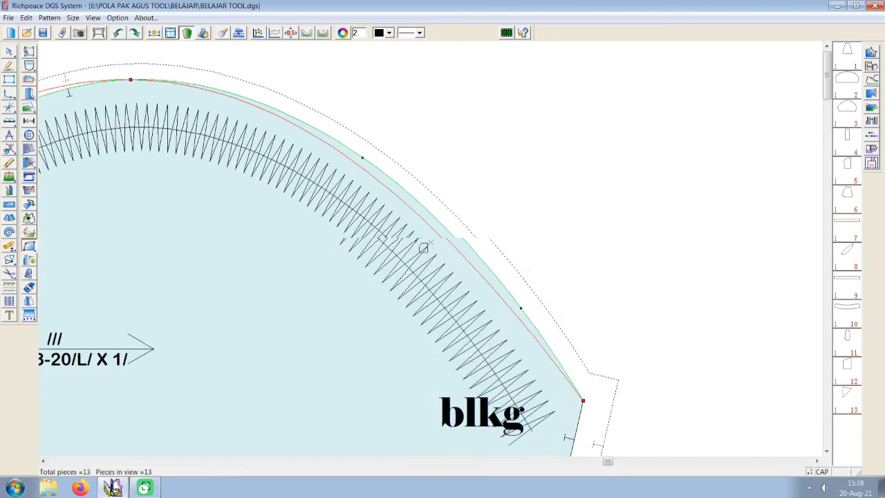
left_click(500, 297)
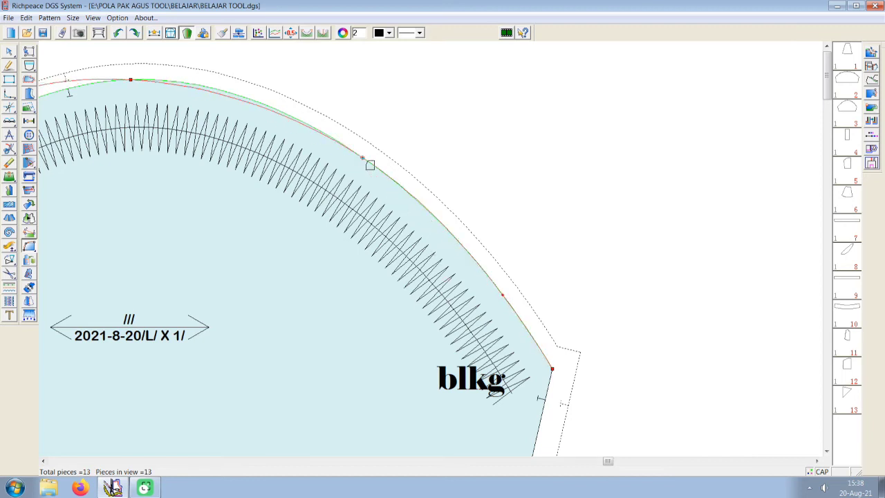
scroll(131, 152, "down", 1)
scroll(439, 255, "down", 2)
scroll(418, 261, "up", 1)
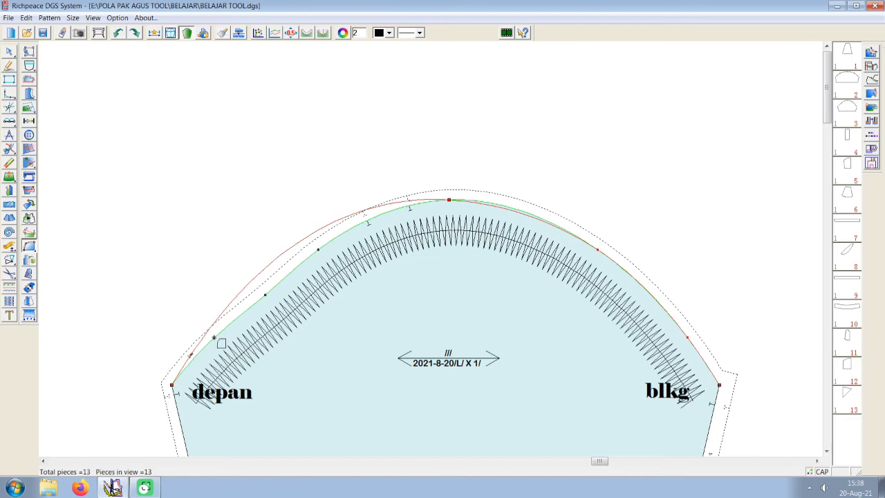
left_click(214, 339)
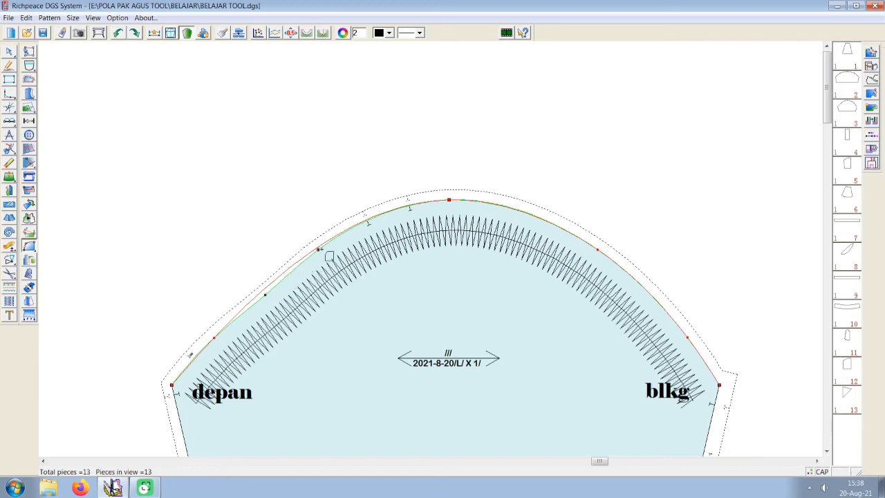
scroll(294, 296, "up", 2)
scroll(294, 296, "up", 1)
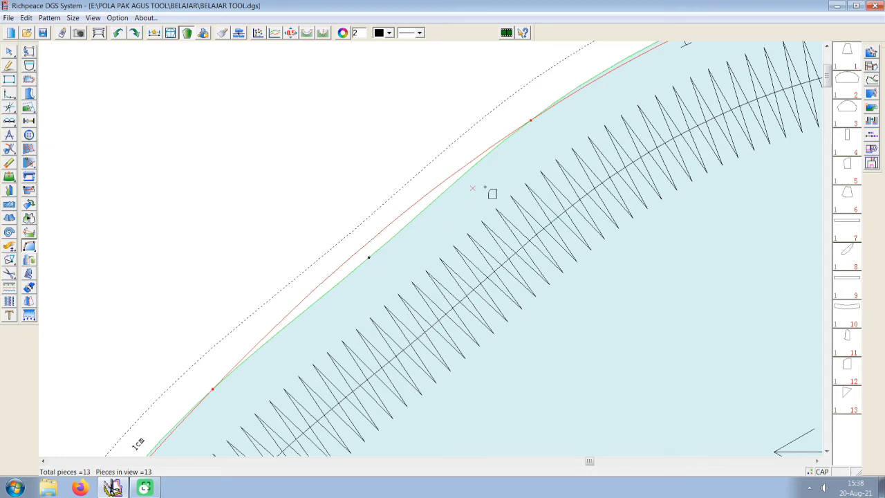
scroll(493, 193, "down", 2)
scroll(527, 243, "down", 1)
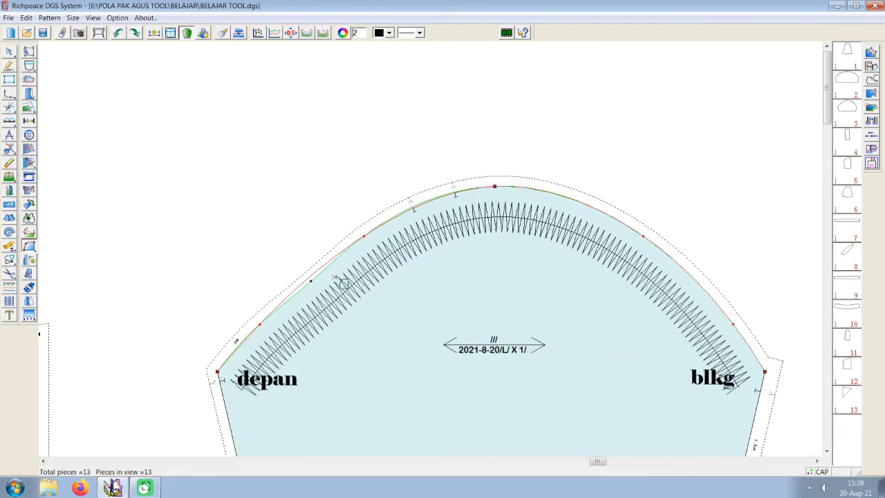
scroll(365, 296, "up", 2)
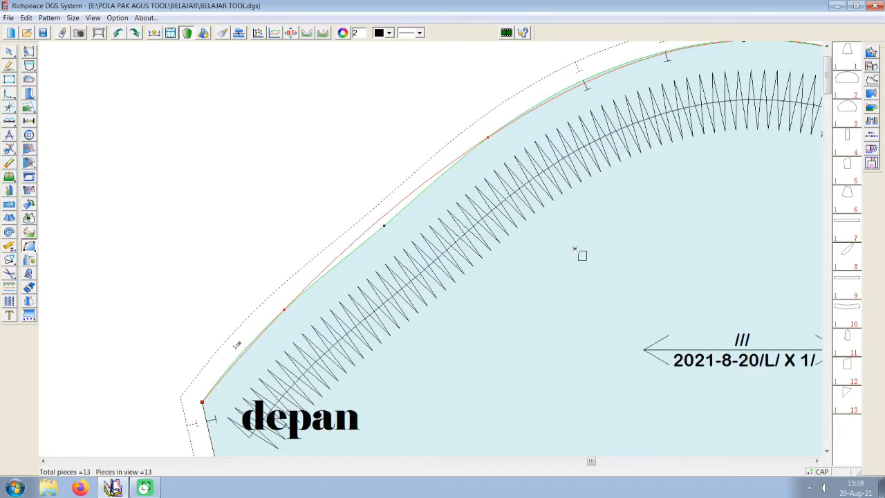
scroll(574, 249, "down", 1)
scroll(450, 237, "down", 2)
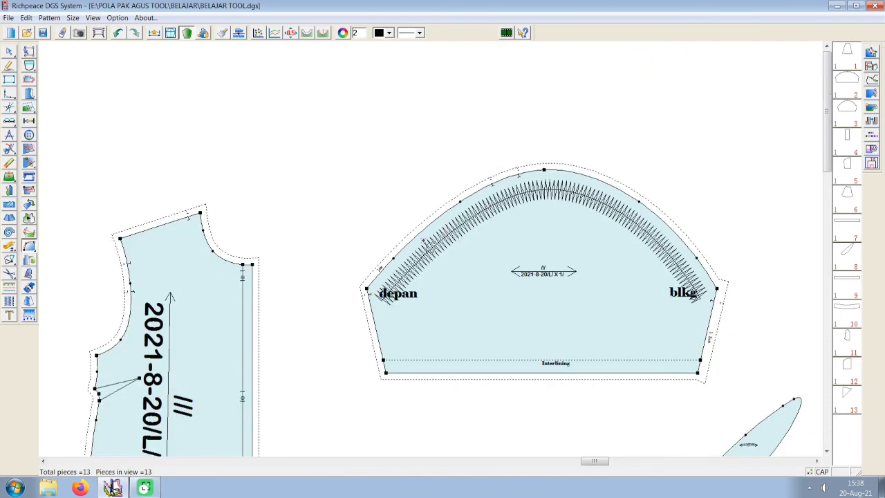
scroll(422, 239, "up", 2)
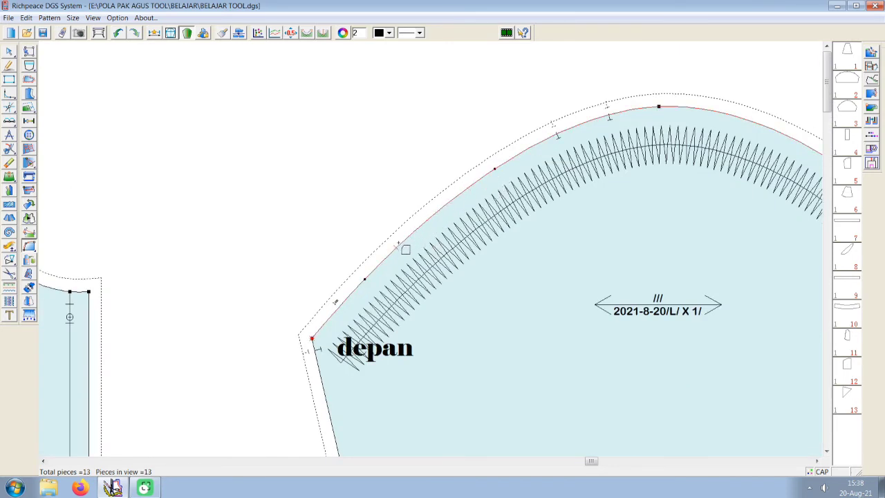
scroll(421, 252, "down", 3)
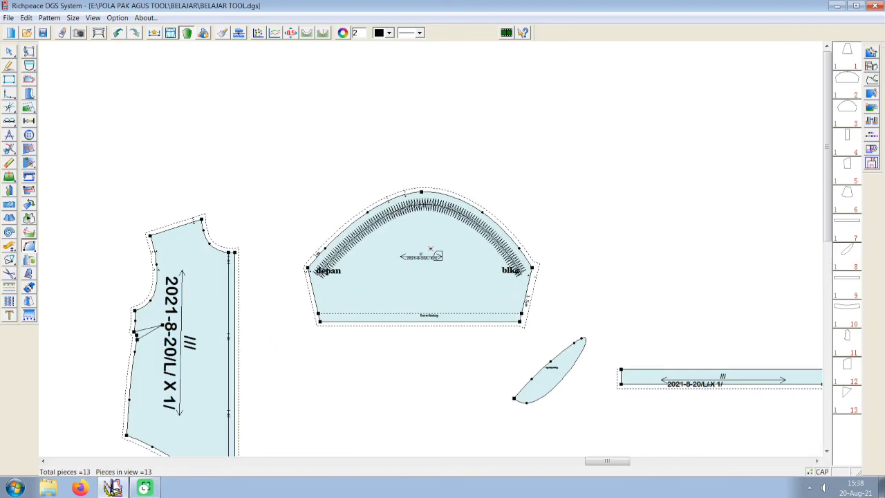
scroll(437, 244, "up", 1)
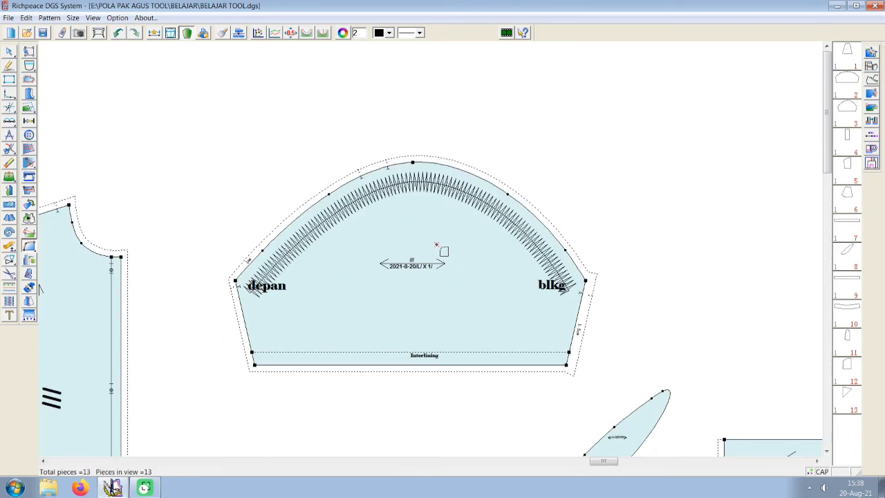
scroll(436, 245, "down", 2)
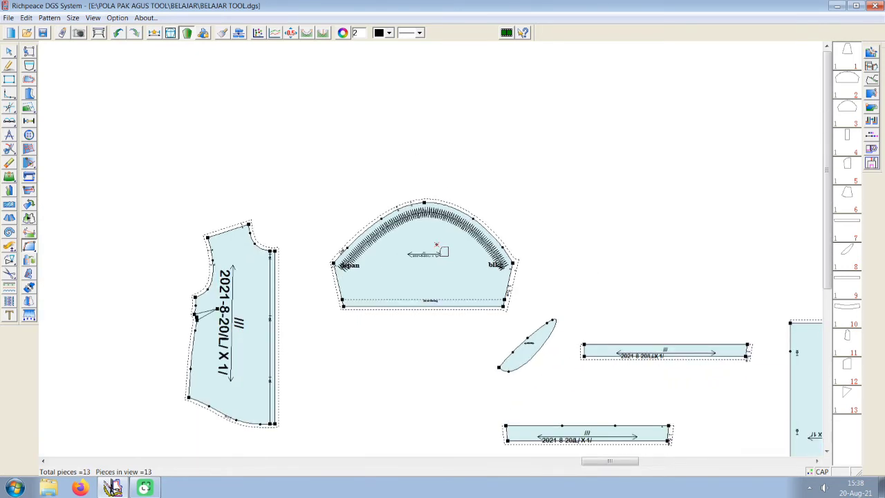
scroll(451, 256, "up", 1)
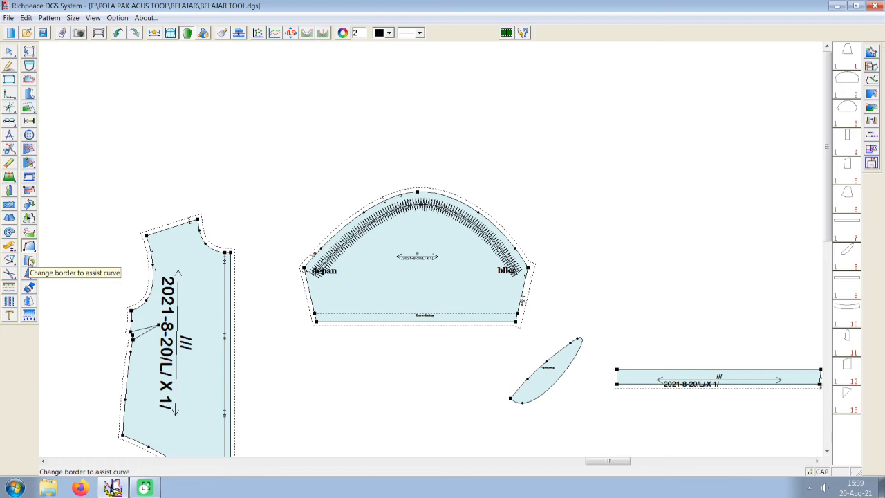
- Select the triangle piece with Change border to assist curve
left_click(30, 260)
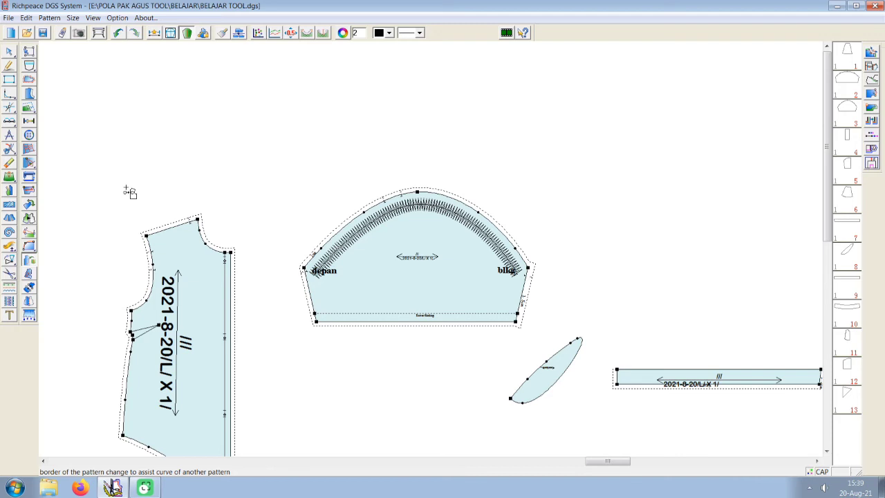
scroll(456, 311, "down", 2)
scroll(448, 253, "down", 2)
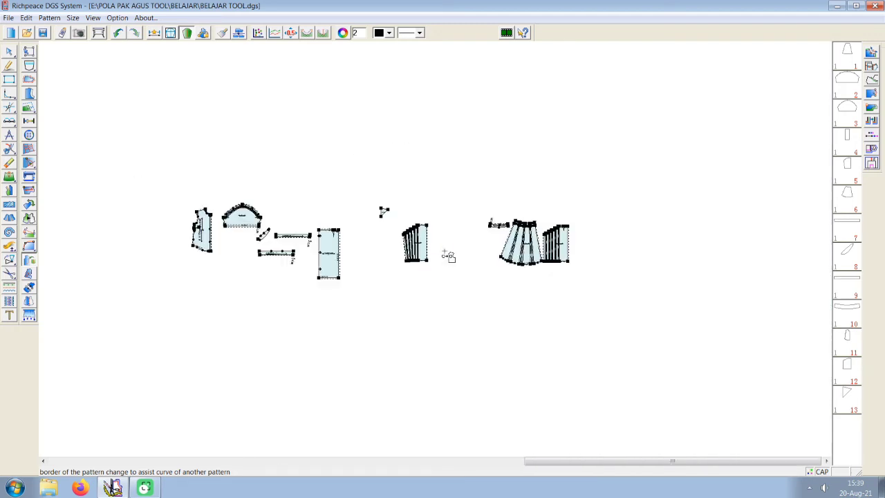
scroll(448, 253, "up", 3)
scroll(438, 251, "up", 1)
scroll(438, 251, "up", 1)
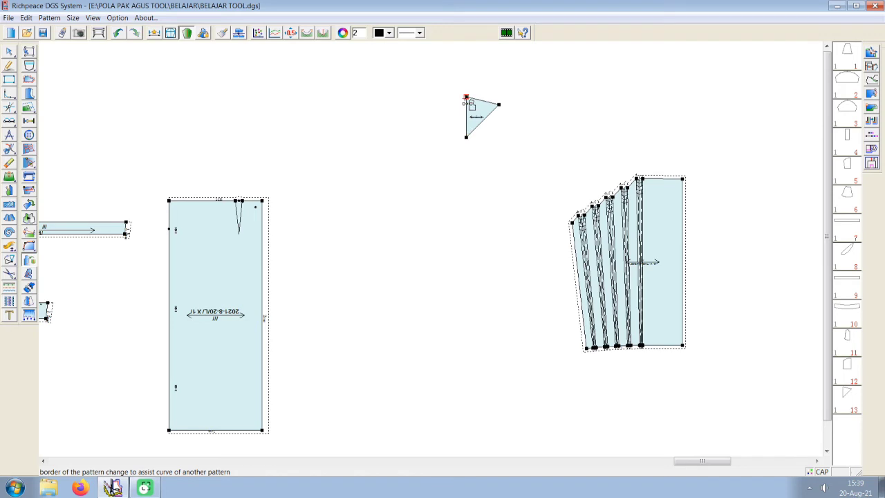
left_click(467, 102)
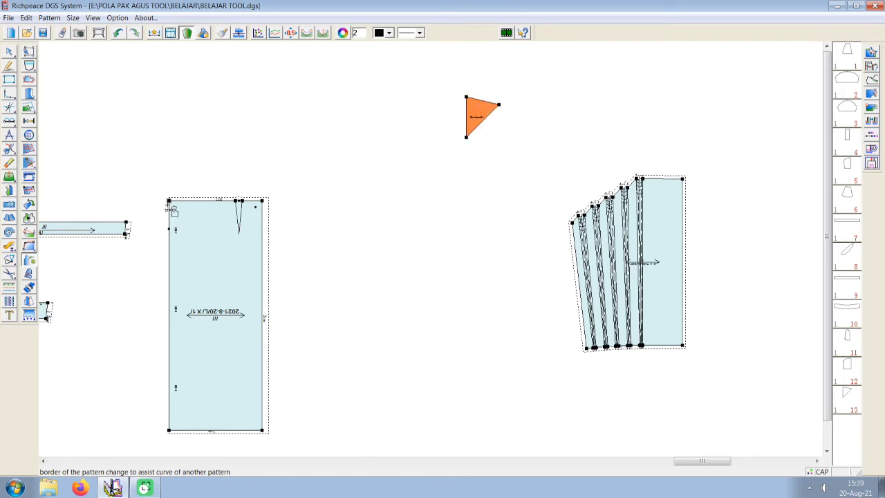
right_click(458, 190)
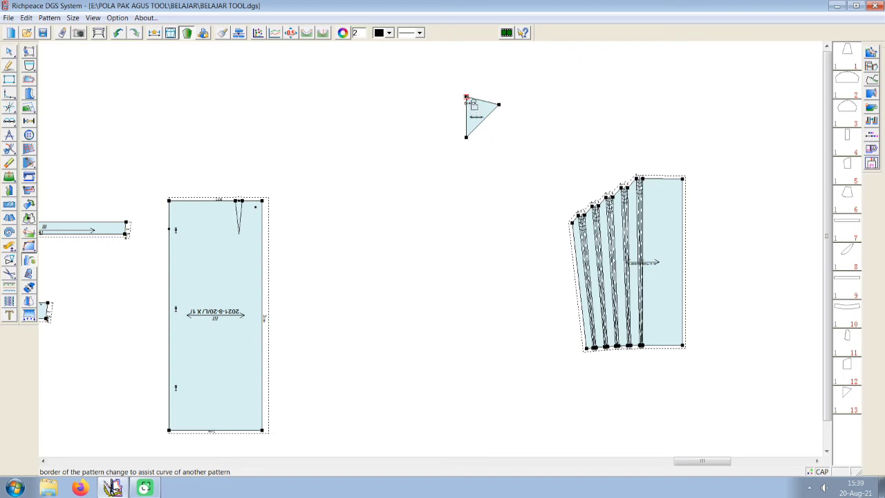
left_click(462, 126)
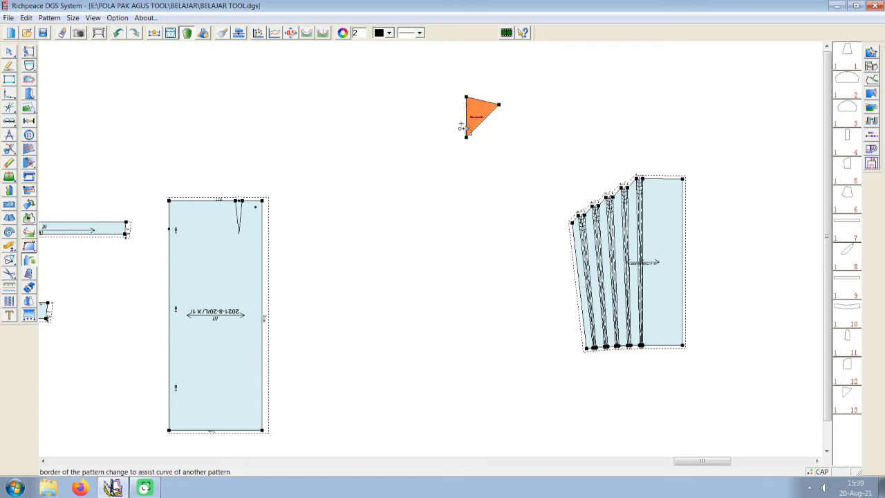
- Shift the triangle slightly and drag the front bodice piece beside it
left_click_drag(481, 117, 419, 242)
scroll(414, 243, "up", 3)
scroll(450, 249, "down", 2)
scroll(436, 255, "down", 1)
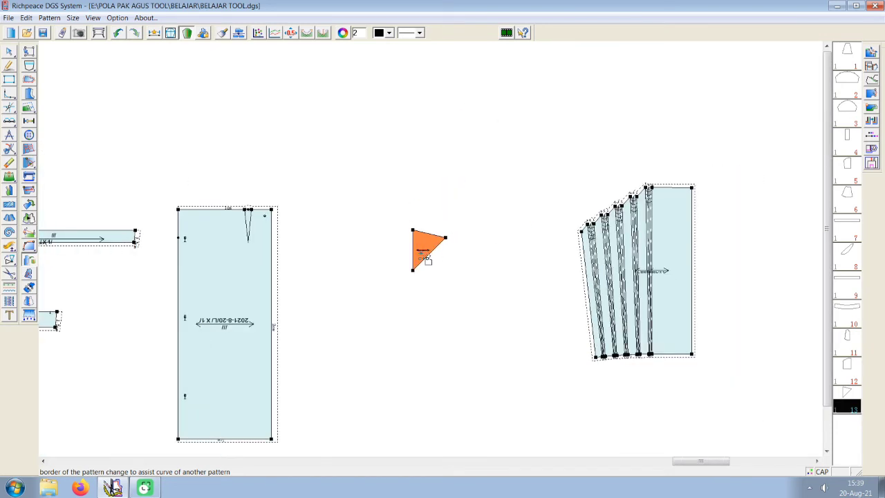
scroll(425, 257, "up", 1)
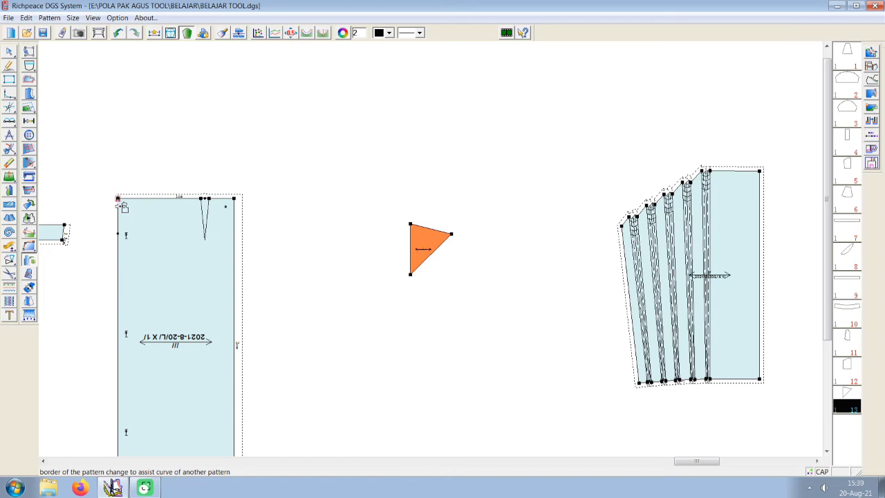
scroll(121, 205, "down", 3)
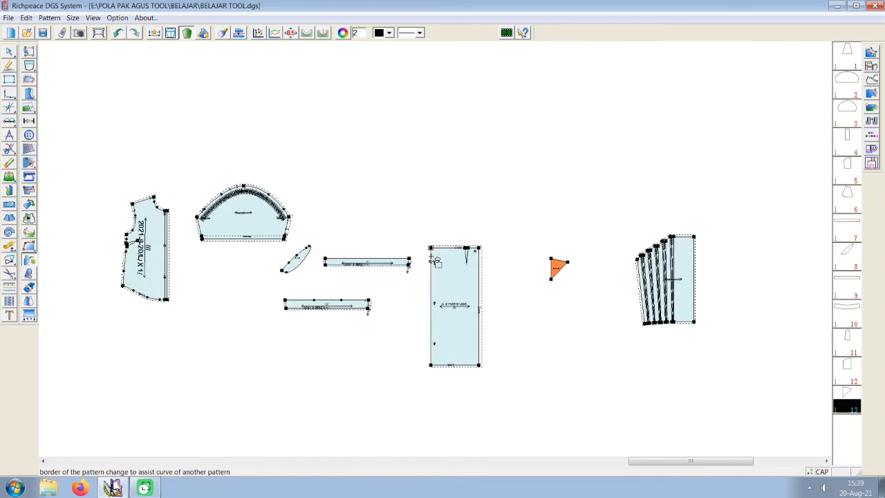
scroll(435, 251, "down", 3)
scroll(401, 239, "up", 2)
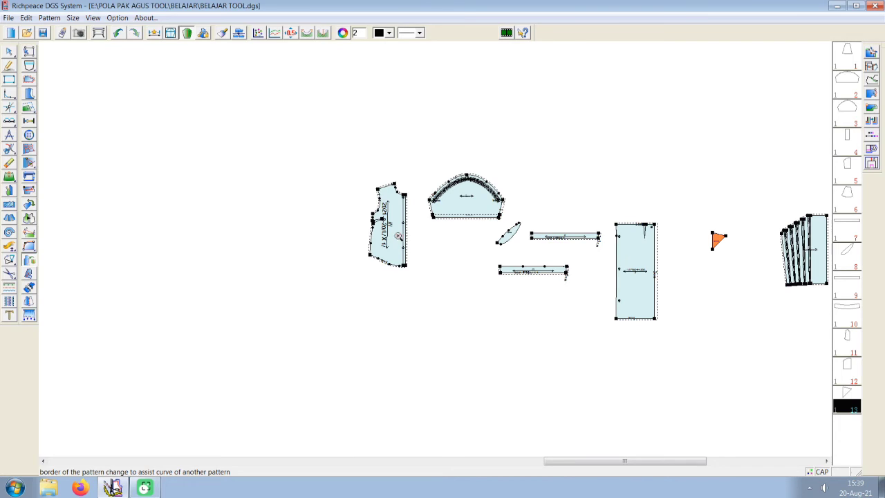
left_click_drag(398, 235, 680, 228)
scroll(681, 228, "up", 3)
left_click_drag(353, 263, 392, 306)
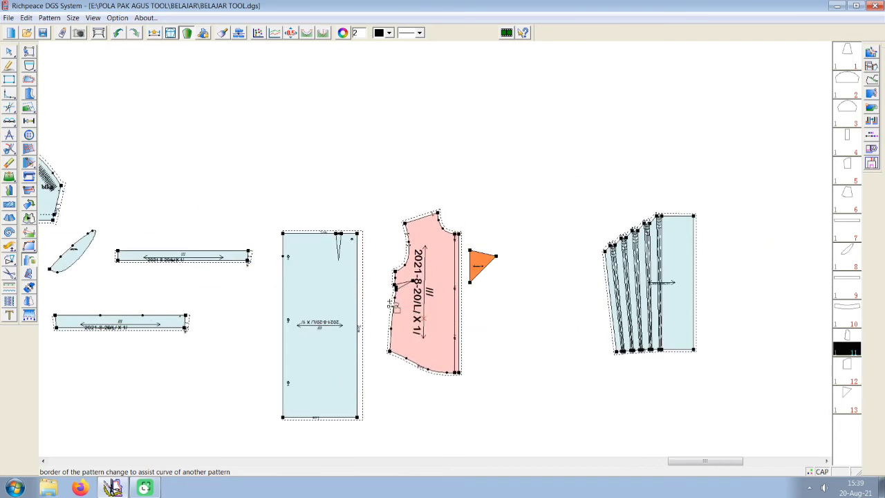
- Flip the front bodice piece and the small triangle piece horizontally
left_click(28, 219)
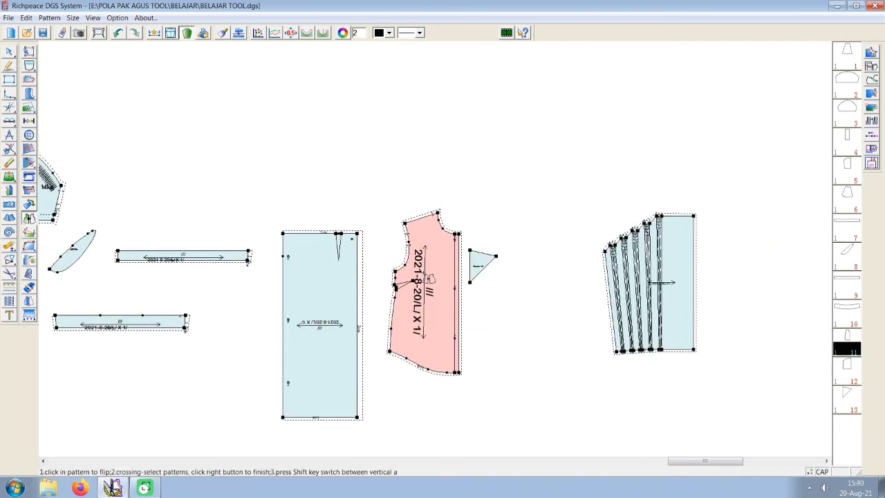
left_click(429, 278)
scroll(440, 266, "up", 2)
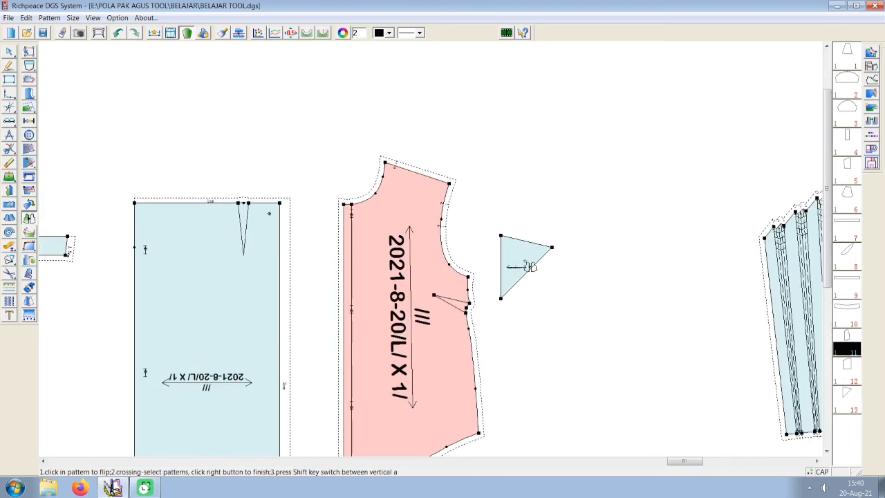
left_click(524, 262)
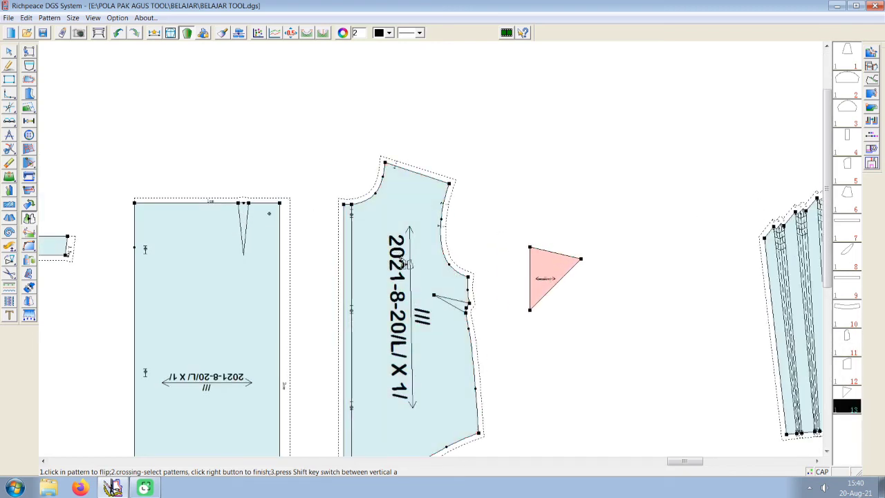
- Shorten the front bodice's grainline by moving its top end lower
left_click(29, 196)
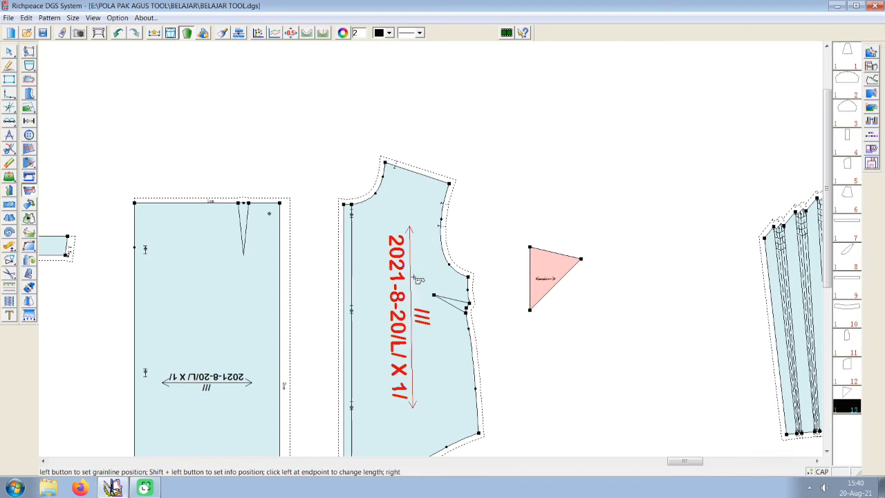
left_click(410, 234)
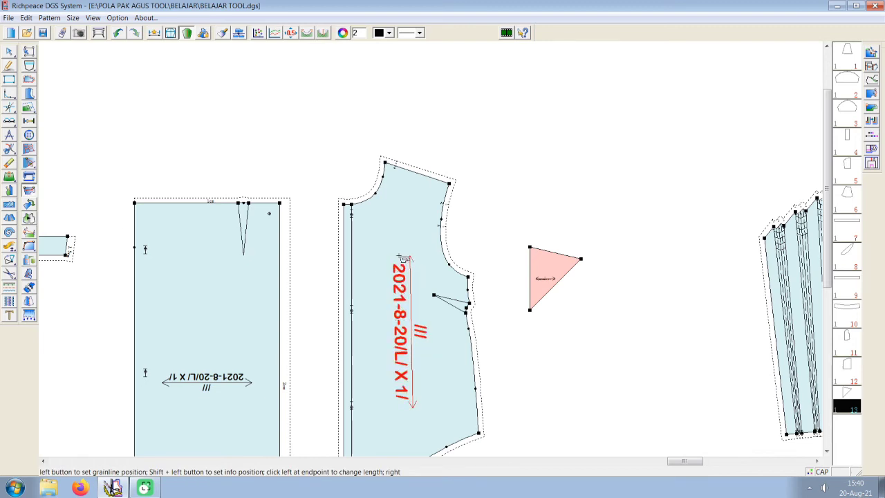
left_click(410, 350)
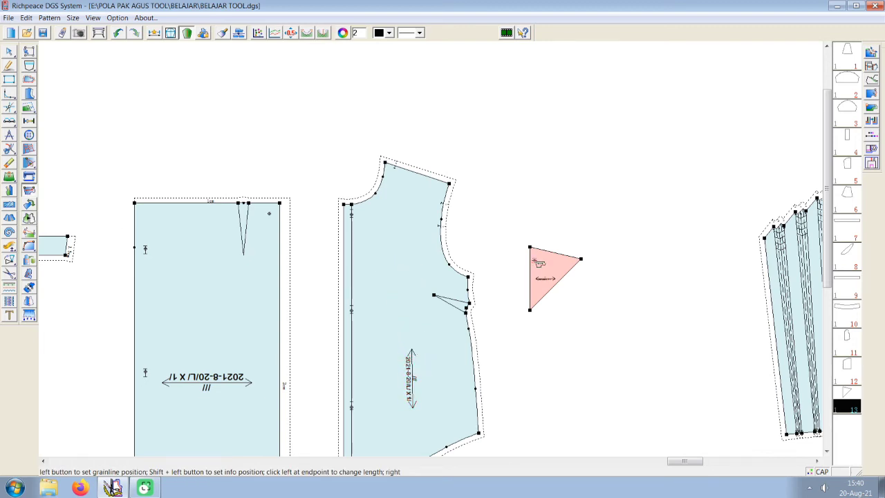
mouse_move(29, 245)
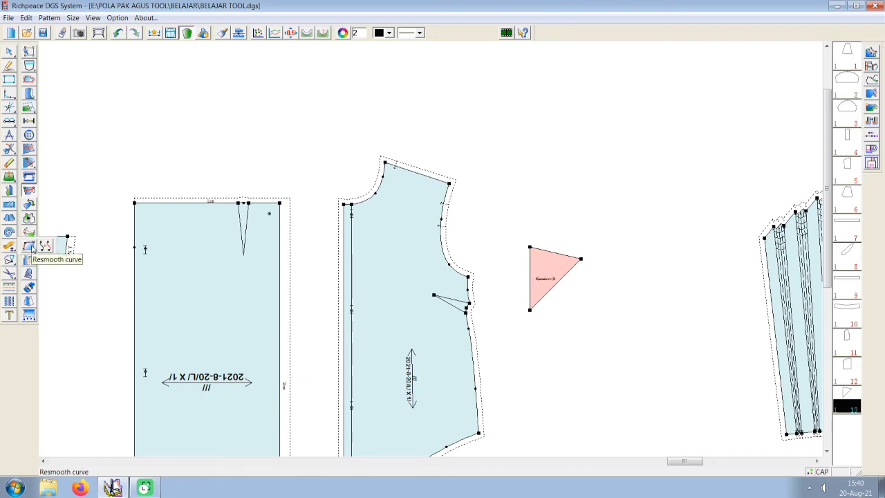
left_click(31, 250)
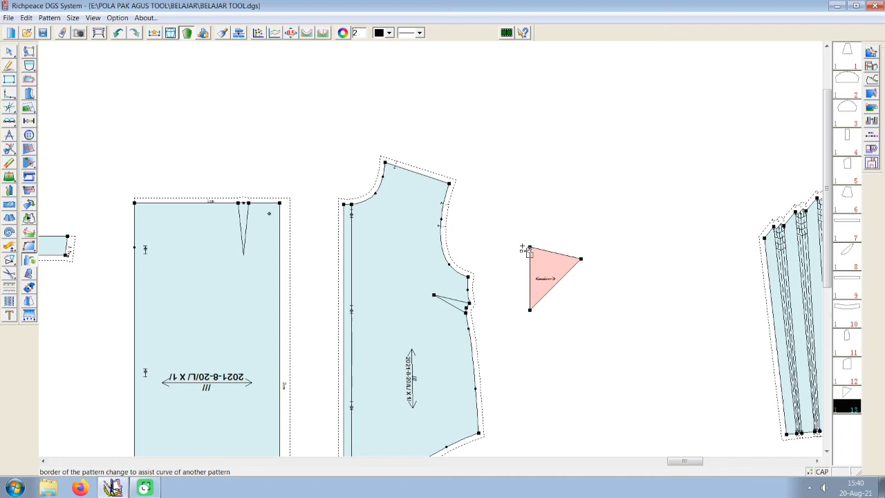
- Copy the triangle outline to the bodice's top-left corner, then clear those lines away
left_click(531, 250)
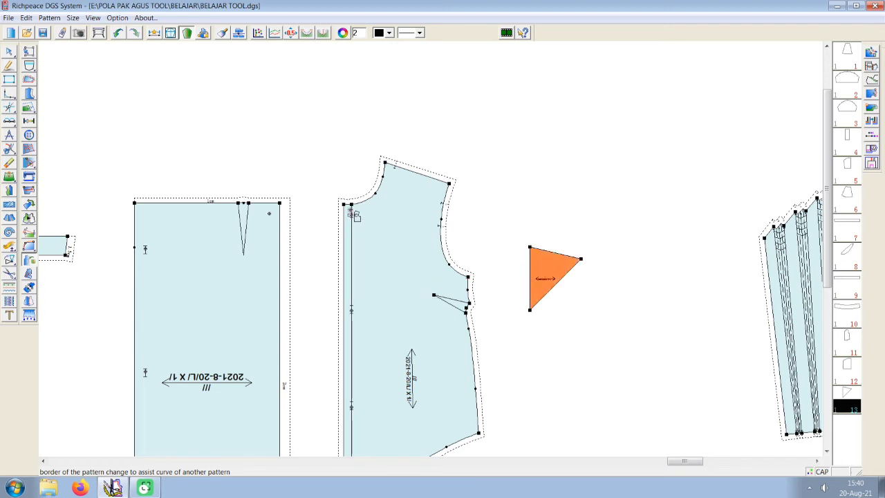
scroll(354, 215, "up", 2)
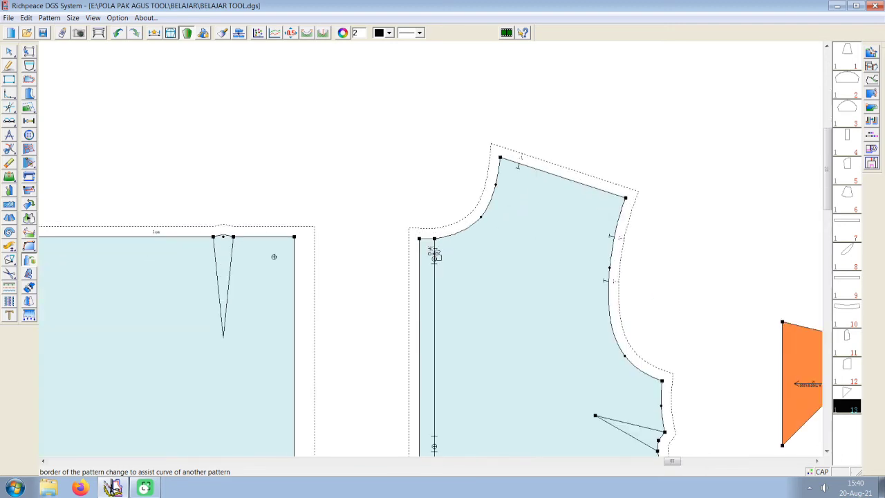
left_click(435, 240)
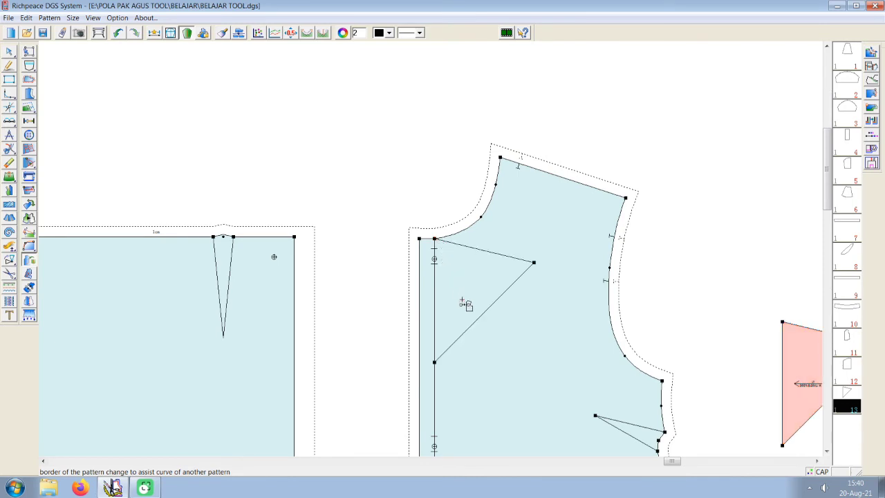
scroll(757, 349, "up", 2)
middle_click_drag(756, 349, 434, 250)
scroll(434, 251, "down", 1)
scroll(437, 254, "down", 1)
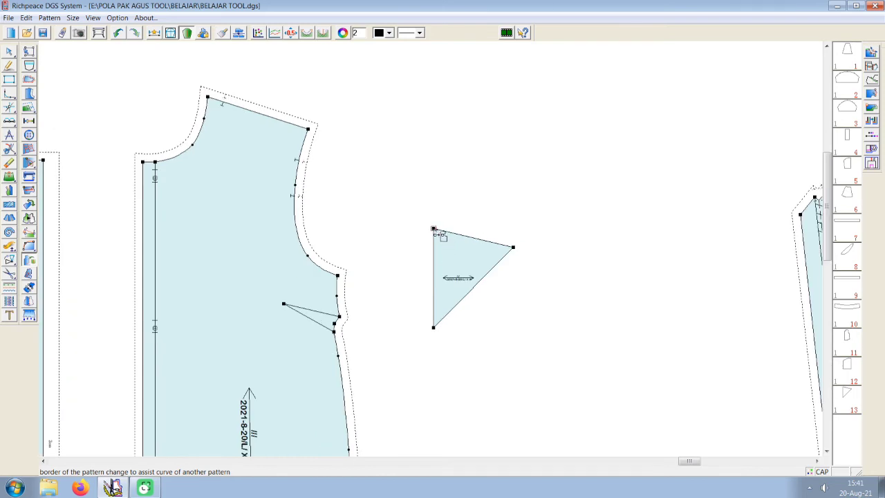
- Place the triangle border at the bodice's top corner, undo it, and reselect the triangle
left_click(434, 230)
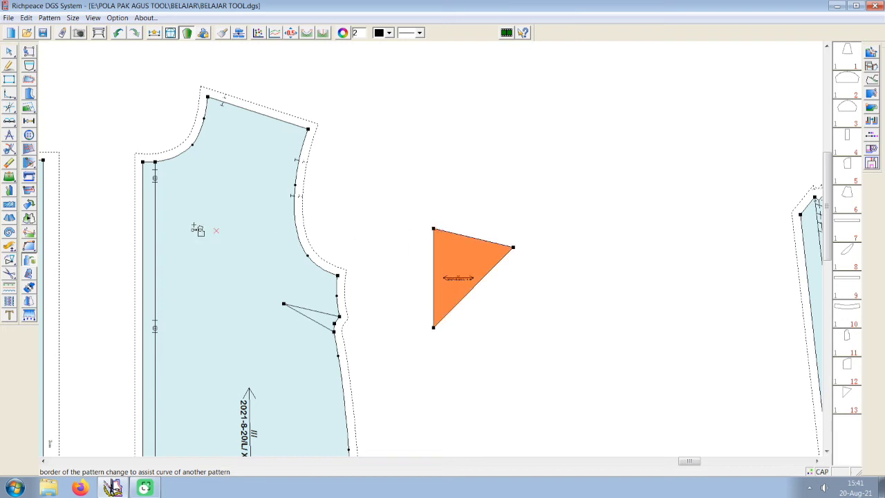
scroll(154, 188, "up", 1)
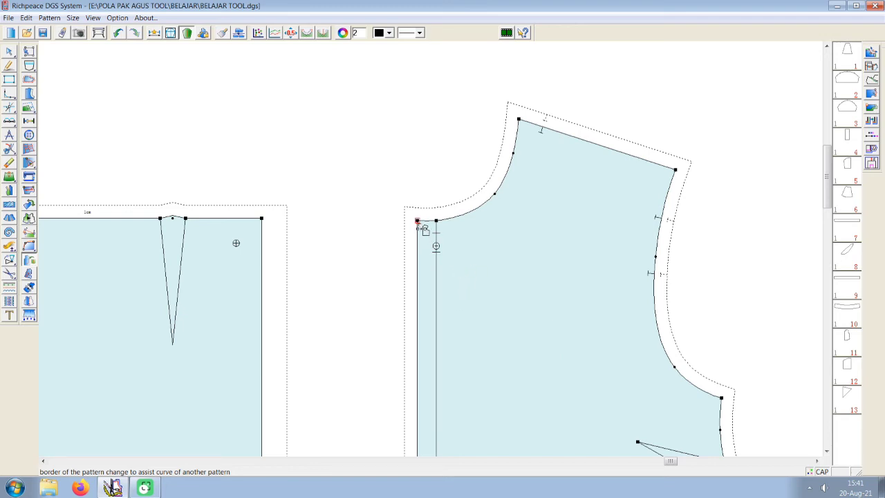
left_click(519, 120)
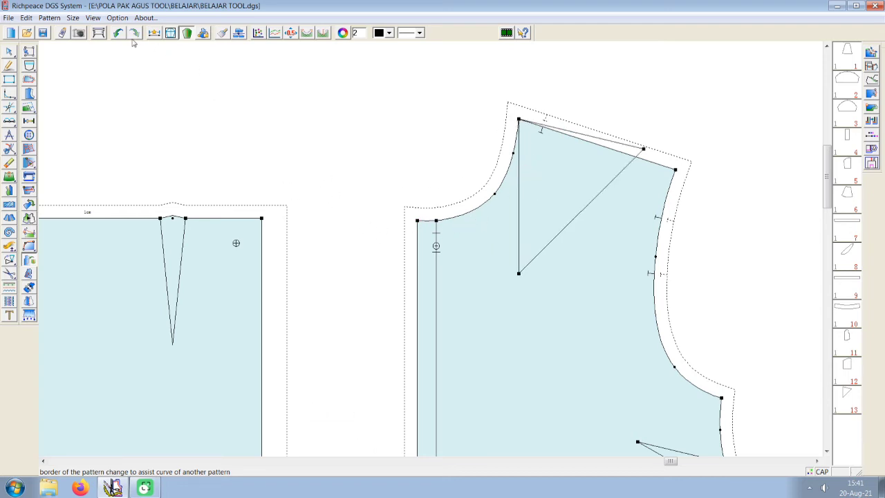
left_click(119, 32)
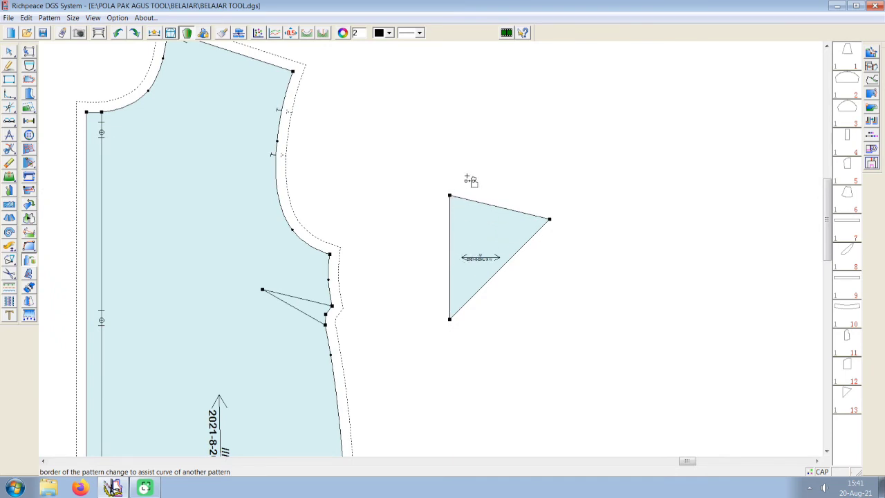
left_click(454, 199)
scroll(214, 137, "down", 1)
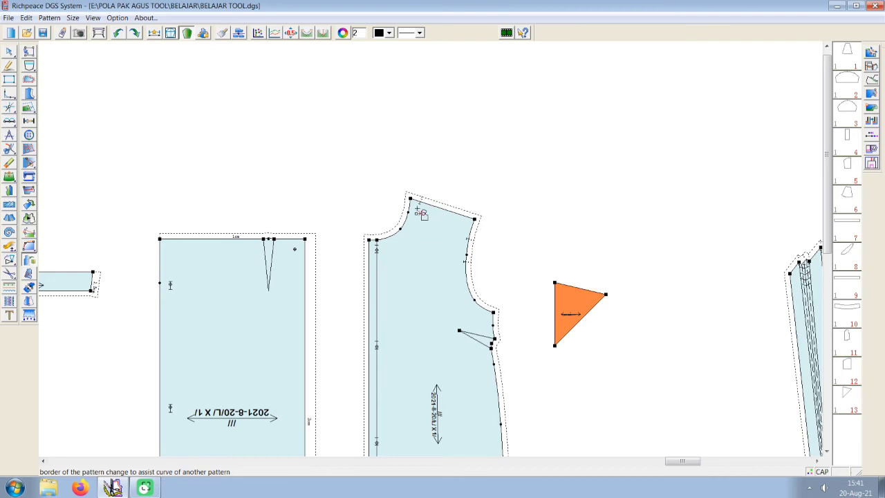
scroll(419, 211, "up", 1)
scroll(430, 246, "up", 1)
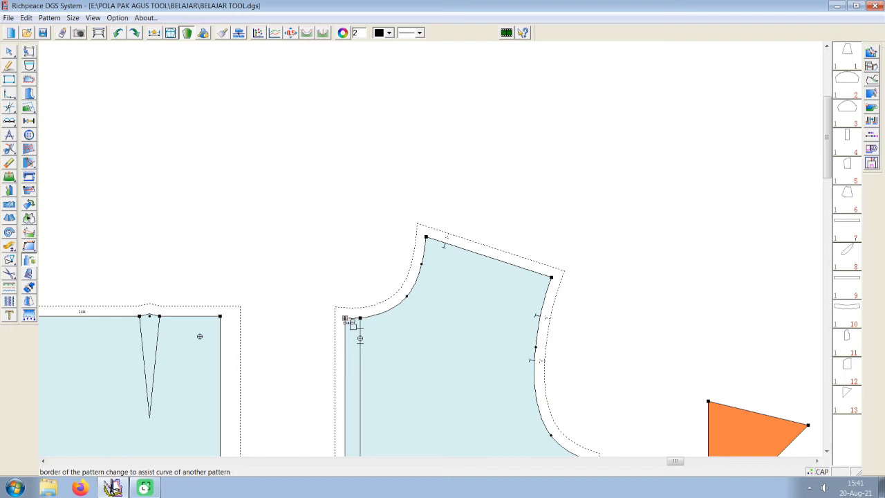
- Copy the triangle border from the neck corner at offset X 8, Y -10
left_click(346, 318)
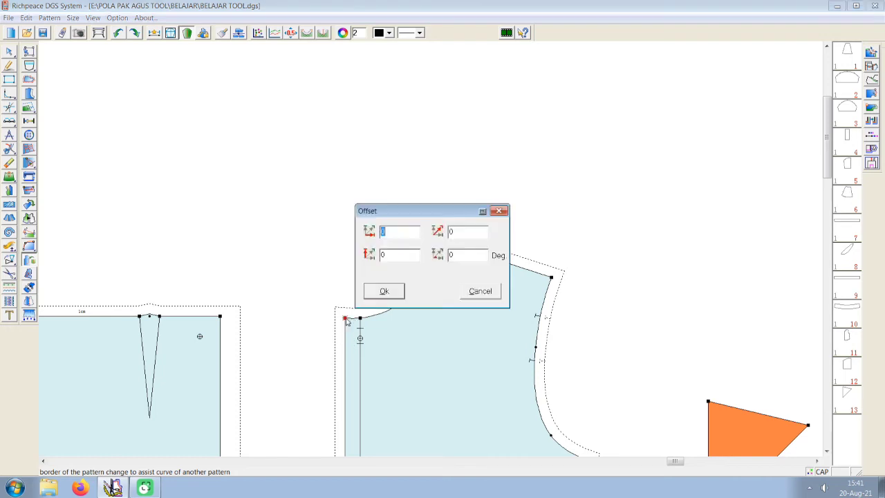
left_click_drag(435, 211, 634, 198)
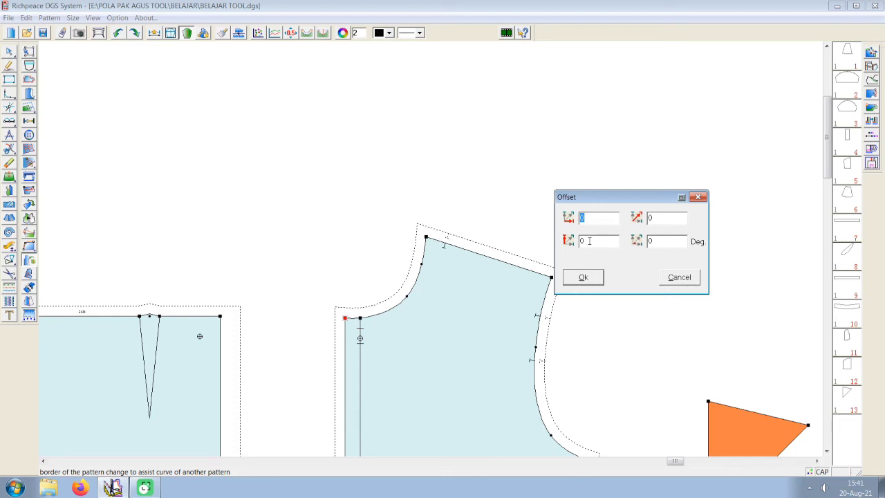
type("10")
double_click(586, 218)
type("0")
double_click(591, 240)
type("-")
type("10")
type("8")
left_click(583, 278)
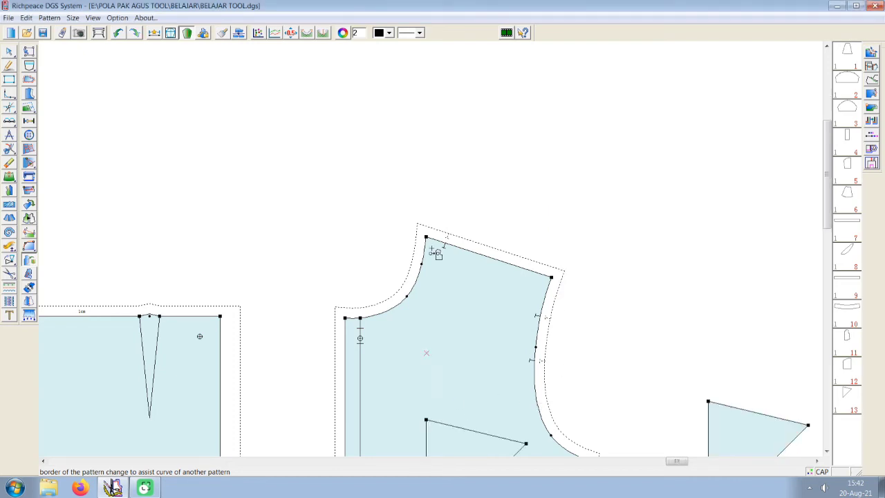
- Nudge the separate triangle piece toward the front bodice
scroll(435, 251, "down", 3)
scroll(432, 240, "up", 1)
scroll(431, 245, "up", 1)
scroll(423, 223, "down", 1)
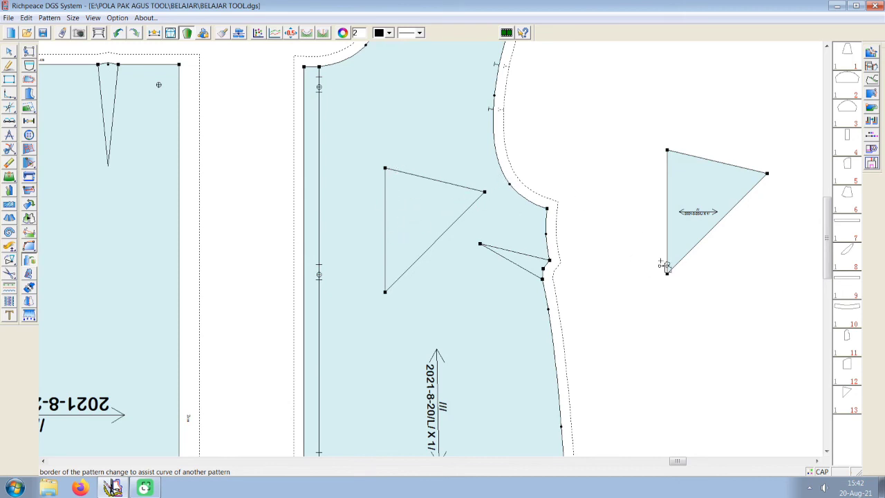
mouse_move(699, 201)
left_mouse_down()
mouse_move(552, 226)
mouse_move(423, 220)
mouse_move(661, 183)
mouse_move(743, 185)
left_mouse_up()
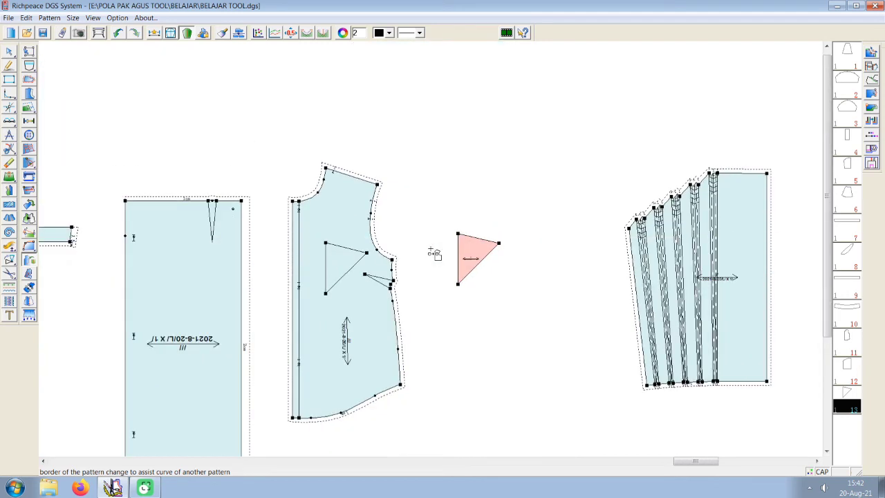
scroll(433, 252, "up", 3)
scroll(427, 274, "down", 1)
scroll(427, 274, "up", 2)
scroll(323, 207, "up", 1)
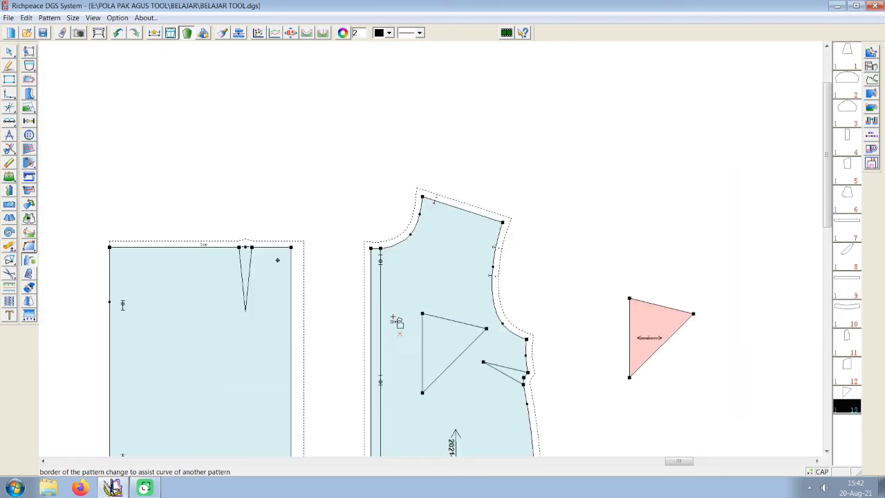
- Undo the placed triangle copy and reselect the triangle piece as the source
left_click(117, 33)
scroll(401, 332, "up", 1)
scroll(490, 292, "down", 2)
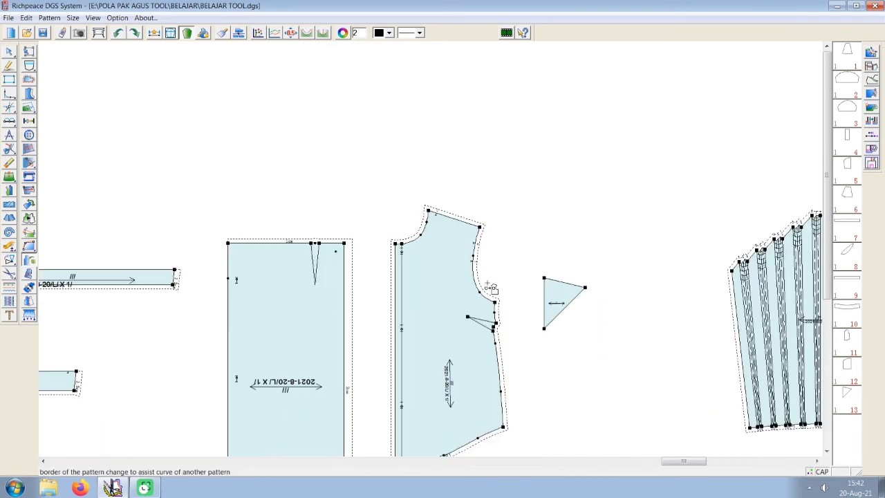
scroll(426, 253, "down", 1)
scroll(489, 253, "up", 2)
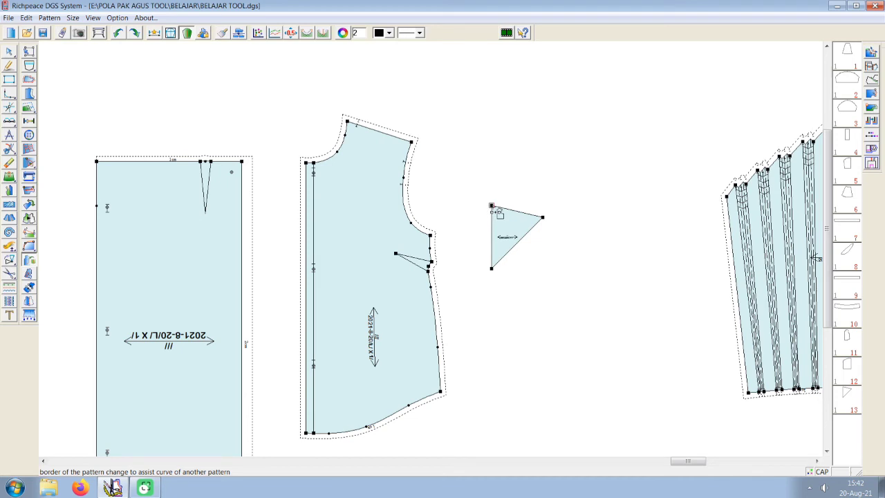
left_click(492, 210)
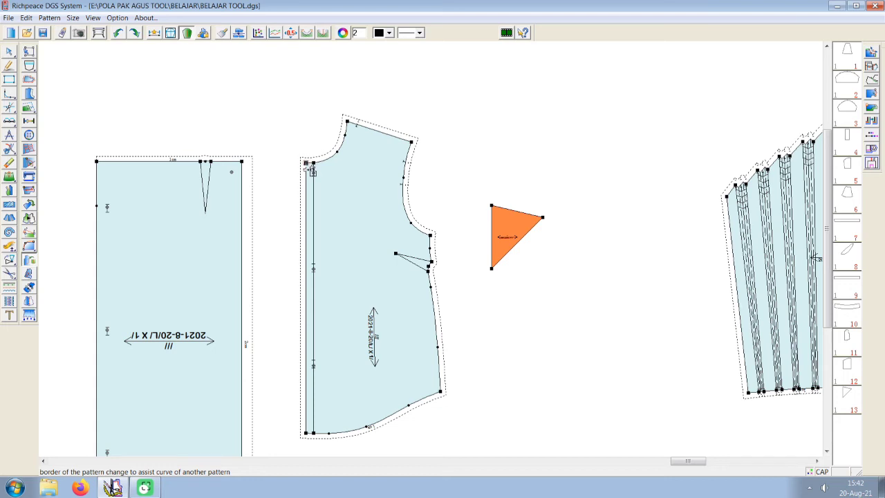
- Copy the triangle border from the bodice's top-left corner at offset 0, -10, then nudge the triangle aside
left_click(311, 170)
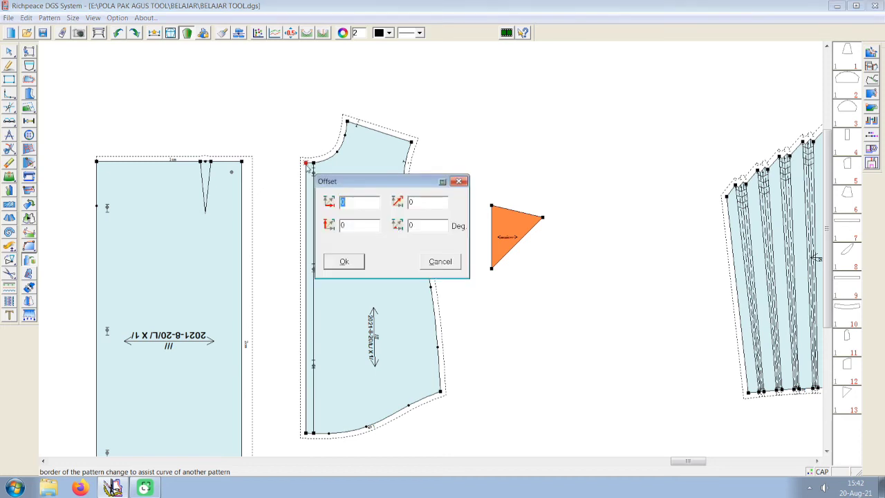
left_click_drag(365, 185, 524, 119)
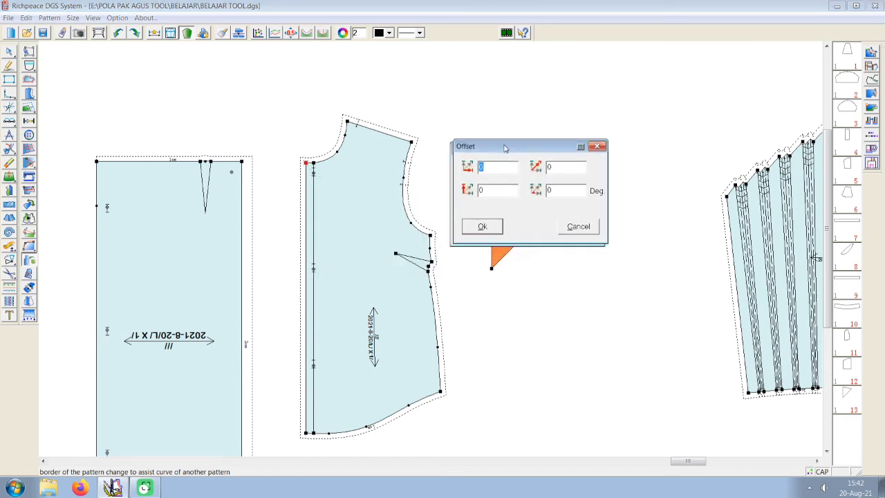
left_click(508, 160)
type("10")
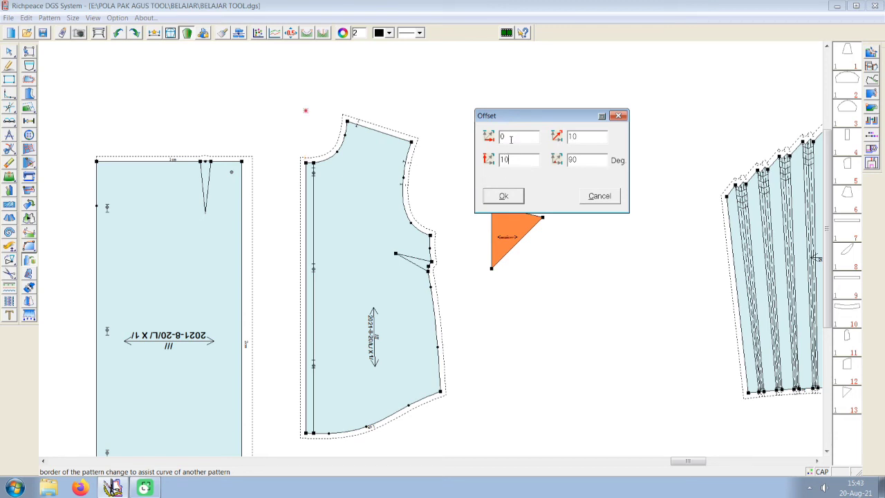
key("BackSpace")
key("BackSpace")
type("-1")
type("0")
double_click(510, 137)
type("0")
left_click(503, 196)
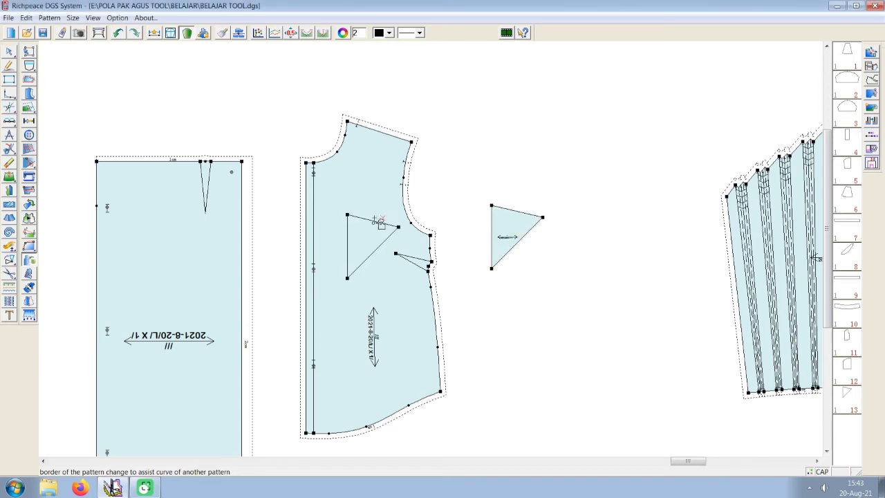
mouse_move(507, 233)
left_mouse_down()
mouse_move(365, 233)
mouse_move(519, 201)
left_mouse_up()
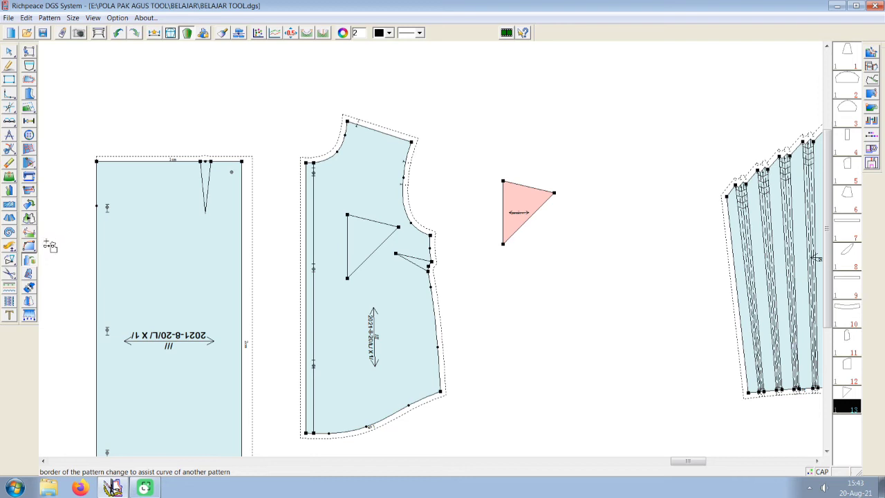
- Start the Divide pattern tool and pick the tall rectangle's right edge as reference
left_click(30, 274)
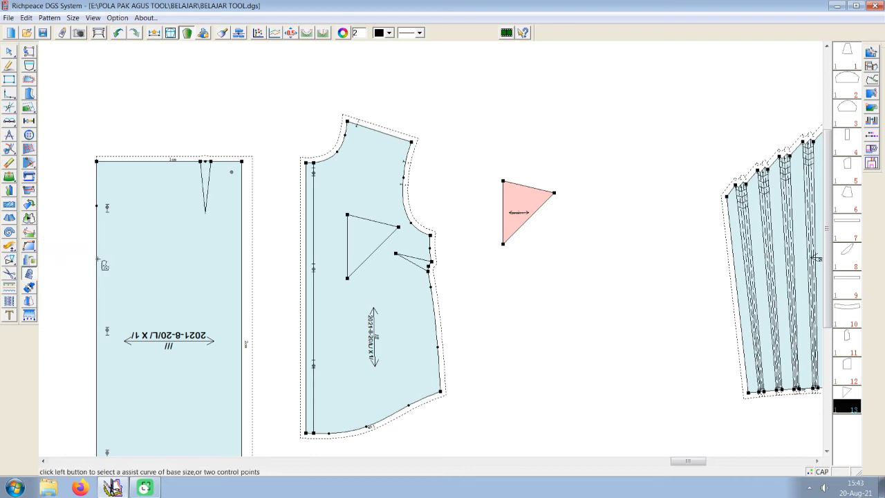
scroll(437, 257, "down", 2)
scroll(438, 257, "down", 1)
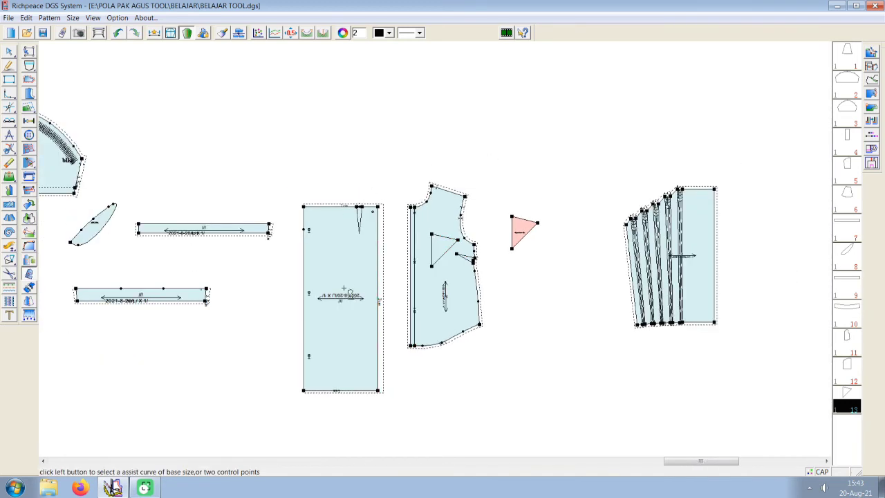
scroll(437, 257, "up", 1)
scroll(437, 255, "down", 1)
left_click(444, 269)
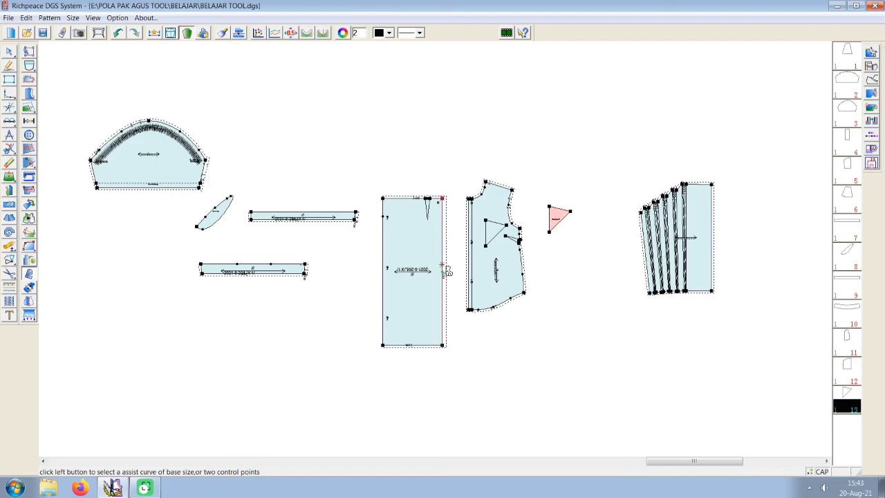
- Cut across from length 31.03 on the right edge to the left edge, confirming the split
scroll(450, 271, "up", 1)
left_click(443, 270)
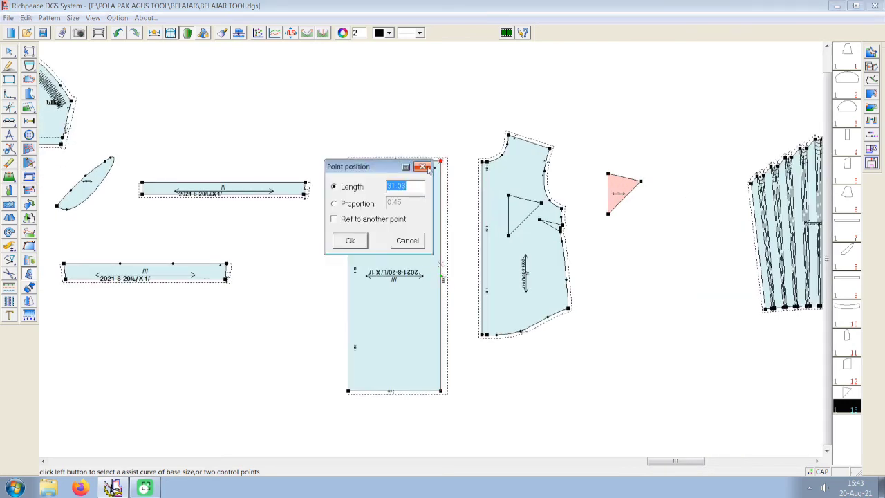
left_click(363, 243)
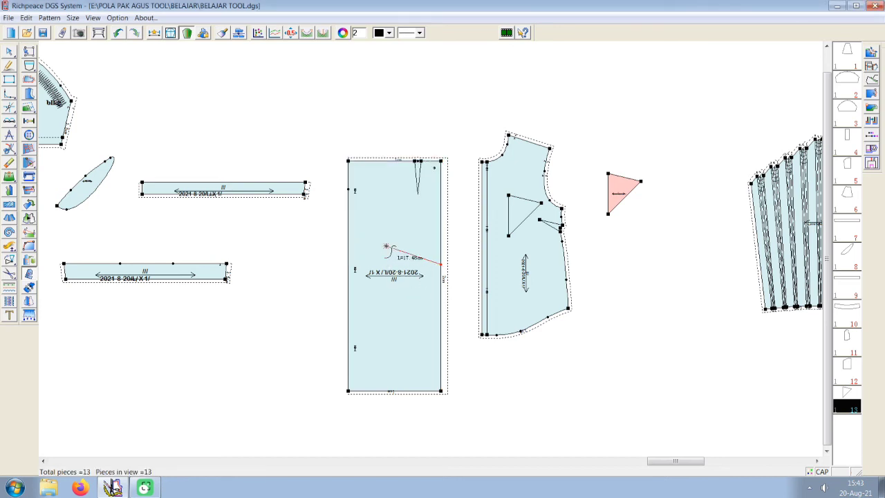
left_click(349, 264)
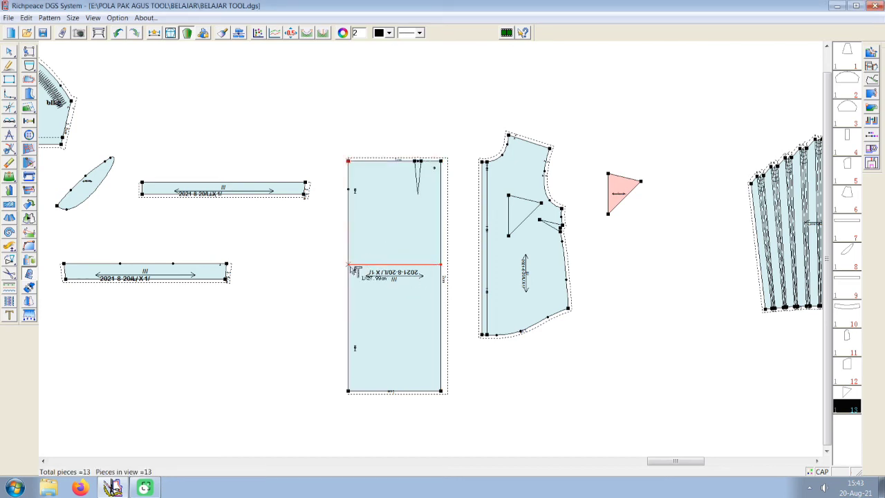
right_click(351, 267)
left_click(424, 268)
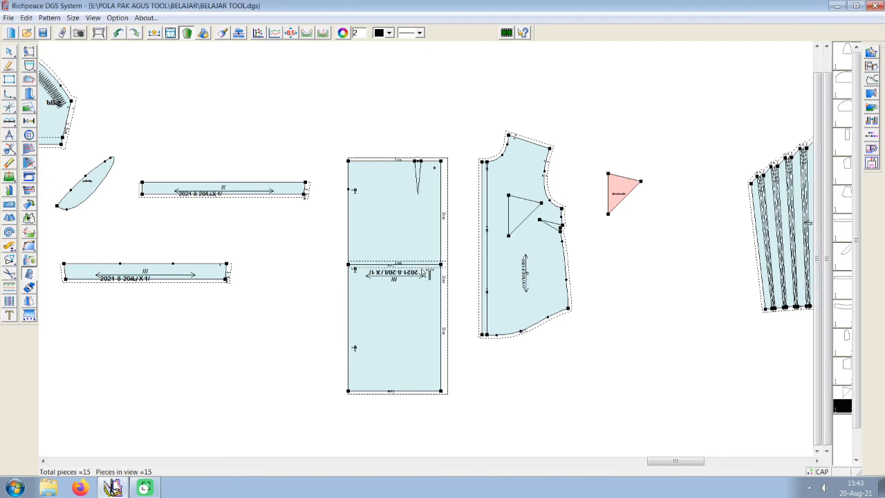
left_click_drag(635, 110, 752, 76)
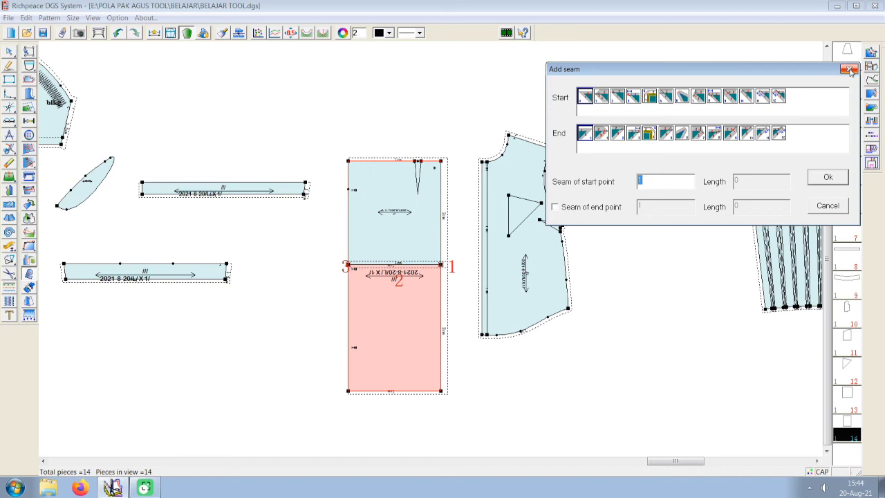
- Drag the lower pink piece down and draw a diagonal from its left edge to its top edge
left_click(832, 180)
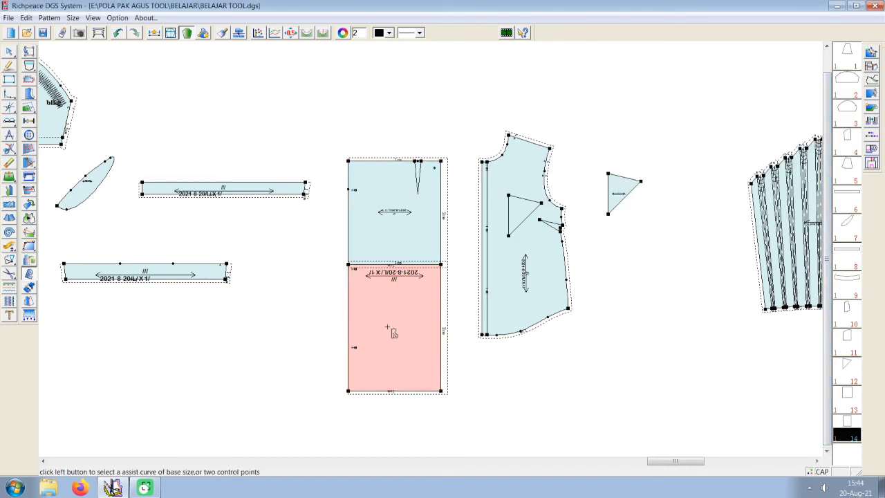
left_click_drag(387, 328, 382, 359)
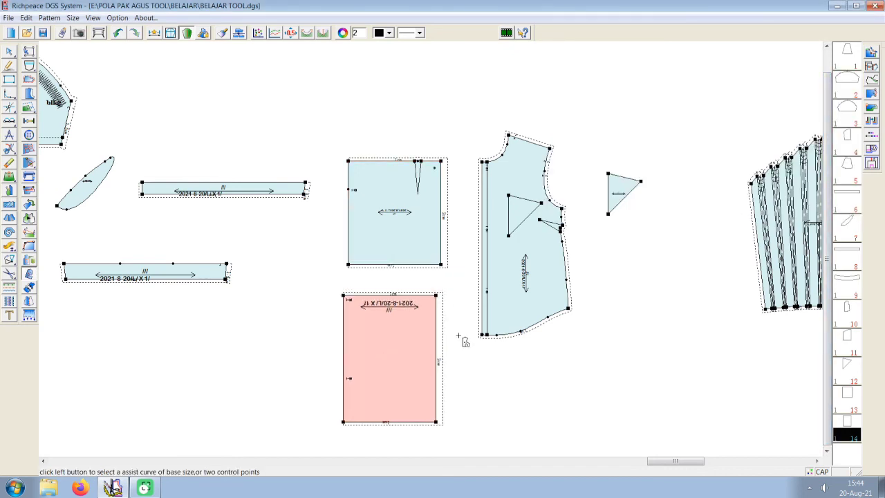
right_click(272, 319)
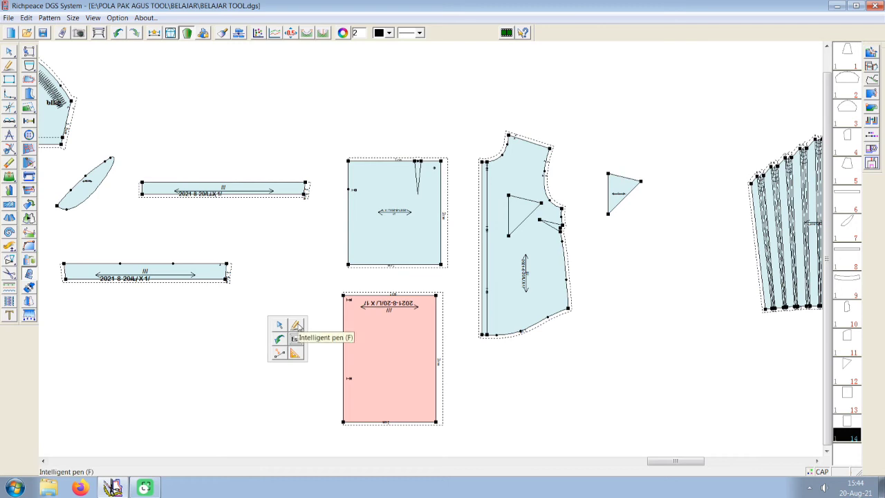
left_click(297, 324)
left_click(343, 355)
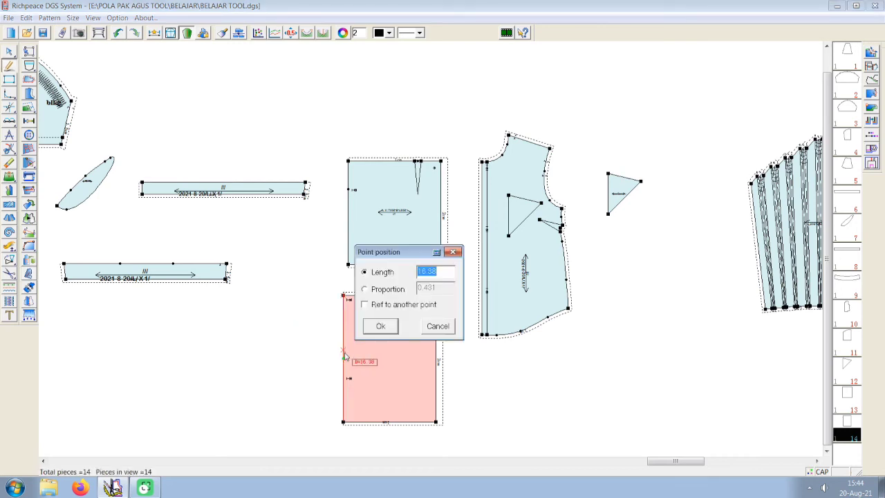
left_click(380, 325)
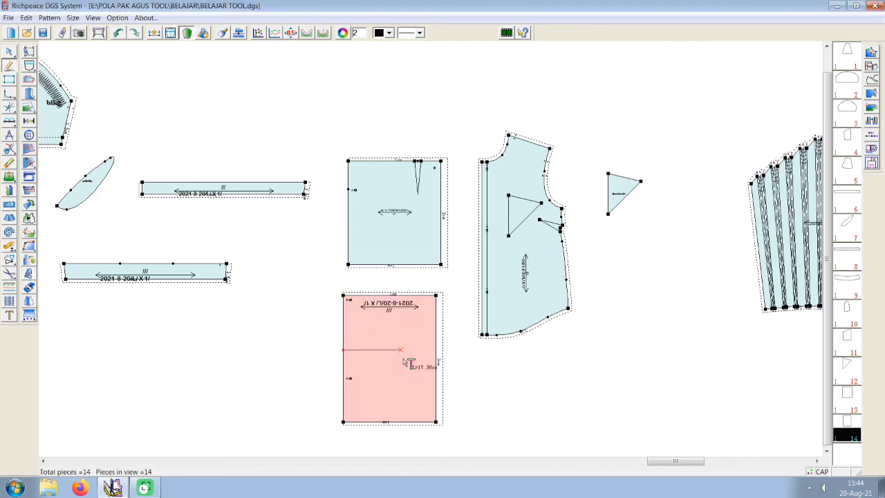
left_click(415, 312)
left_click(444, 269)
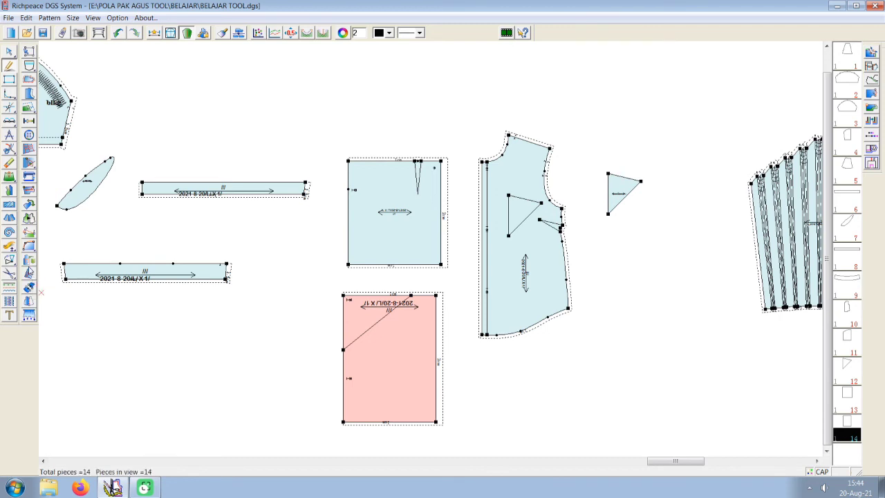
- Cut the lower piece along its diagonal line with base size, dismissing the Add seam dialog
left_click(29, 274)
left_click(373, 327)
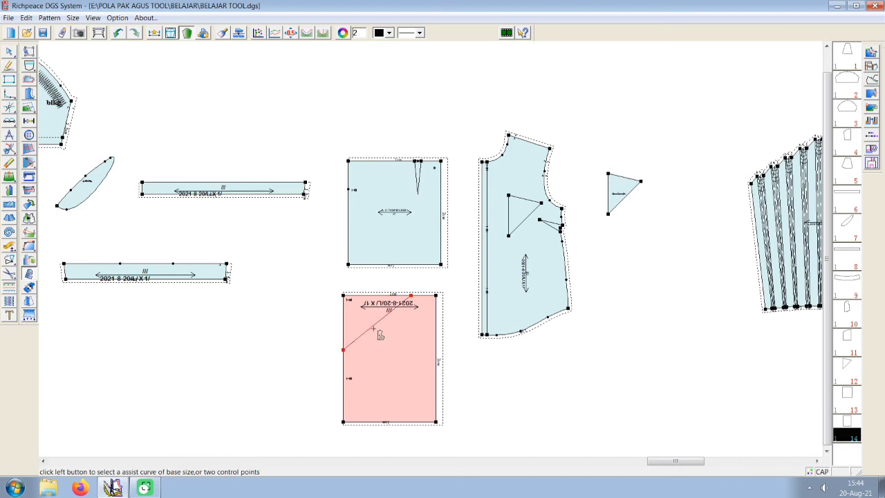
right_click(373, 328)
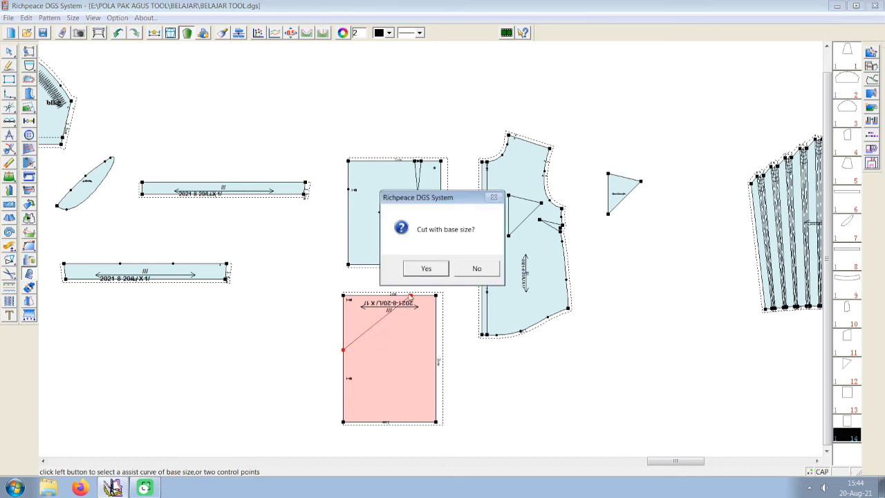
left_click(425, 270)
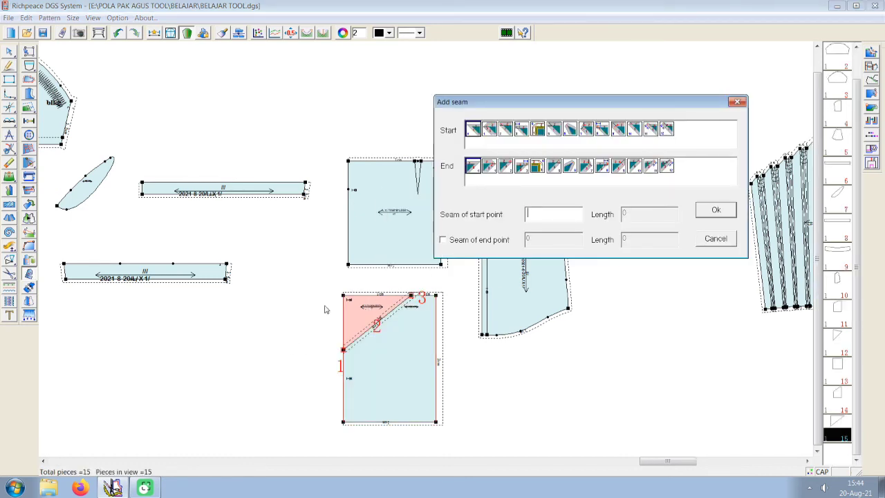
key("Escape")
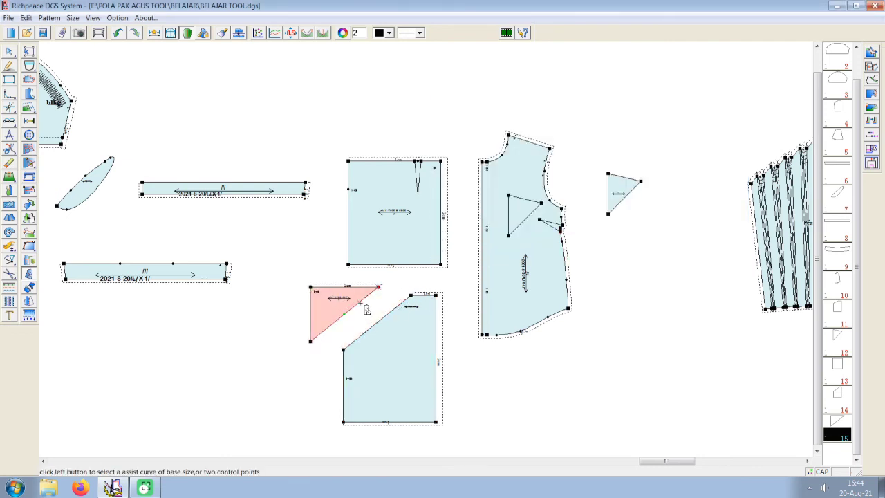
scroll(428, 259, "up", 1)
scroll(429, 259, "up", 1)
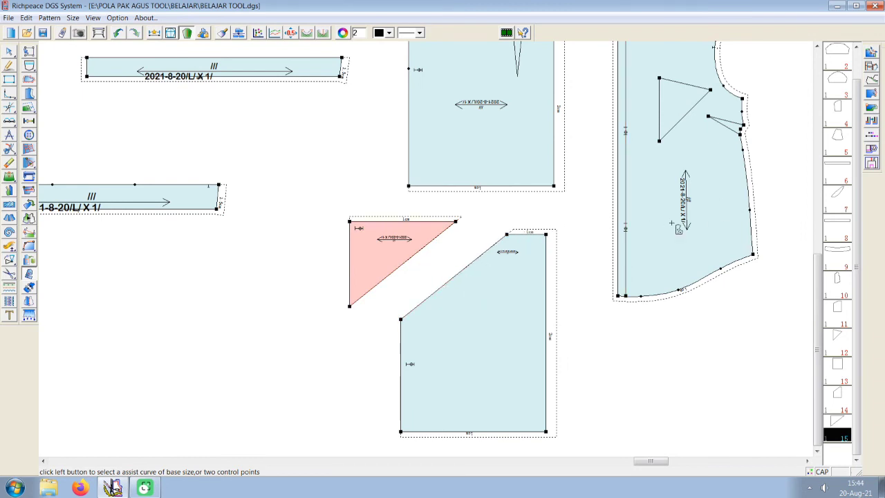
scroll(522, 193, "down", 1)
scroll(437, 255, "up", 1)
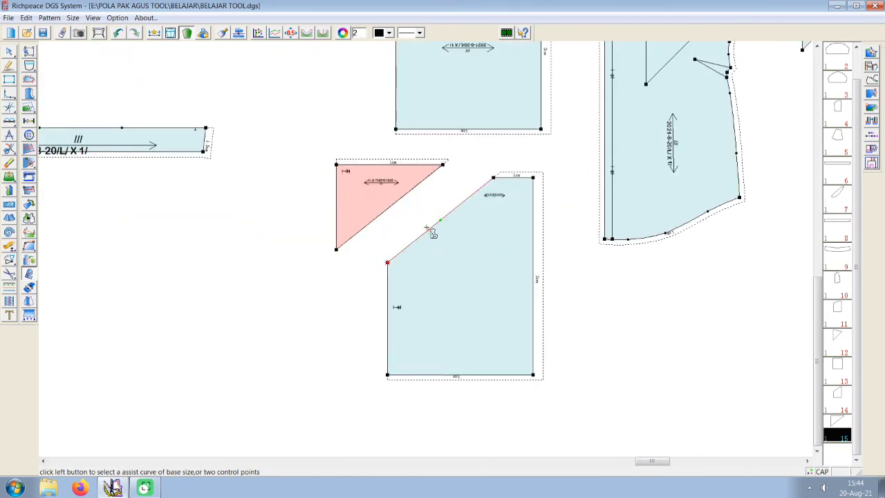
- Undo that cut and split the corner triangle off along the diagonal again
left_click(120, 35)
left_click(120, 36)
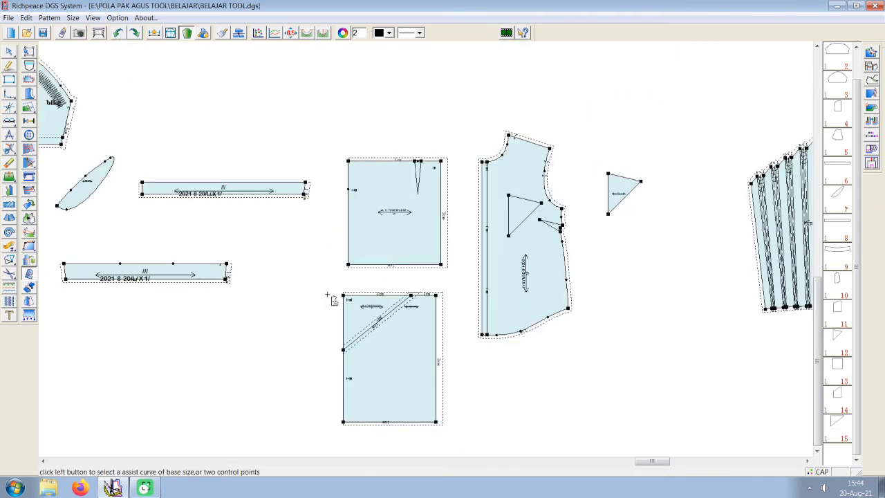
left_click(380, 317)
left_click(425, 287)
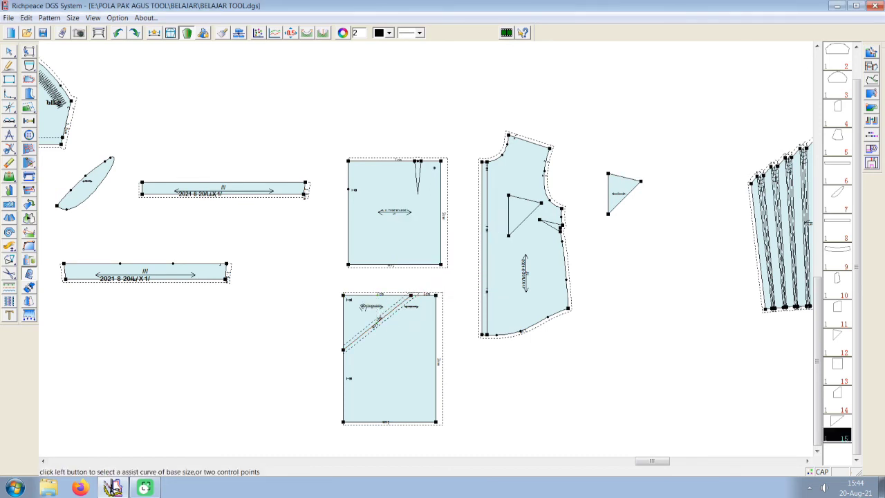
left_click(379, 318)
scroll(432, 255, "up", 2)
scroll(432, 255, "up", 1)
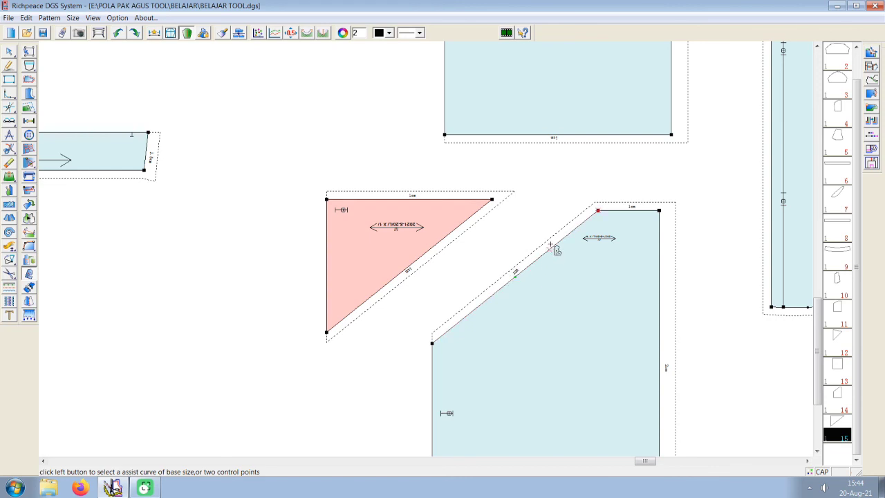
scroll(544, 259, "down", 2)
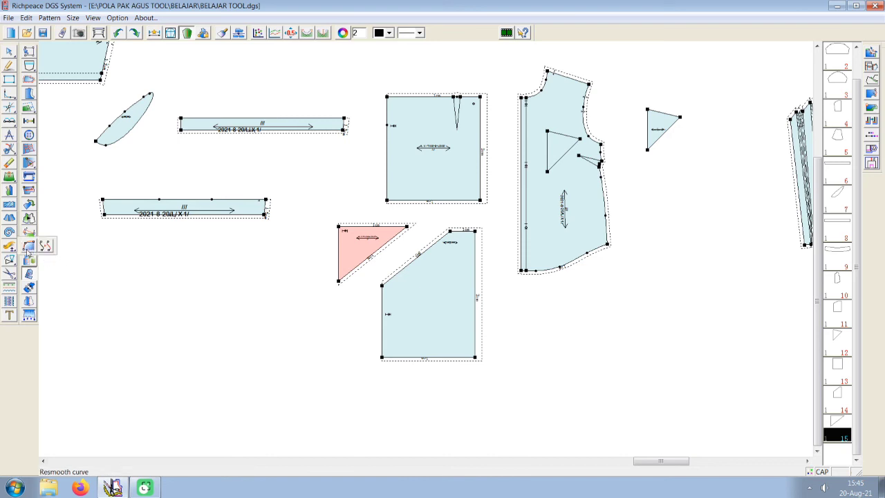
- Cut the triangle from length 10.47 on its hypotenuse to the neighbouring lower piece's top corner
left_click(29, 278)
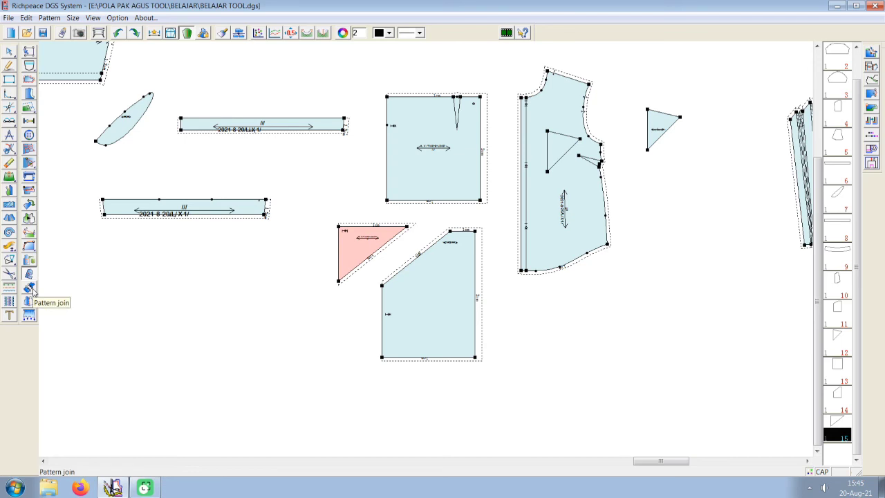
left_click(31, 289)
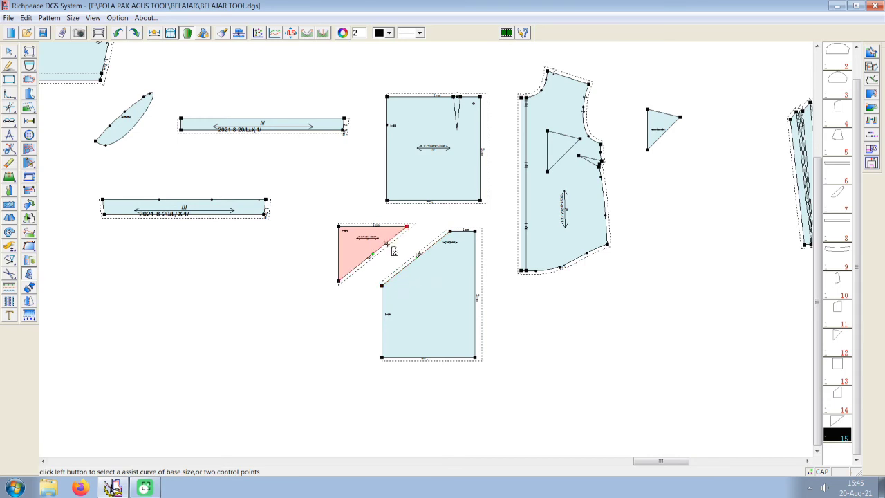
scroll(393, 251, "up", 2)
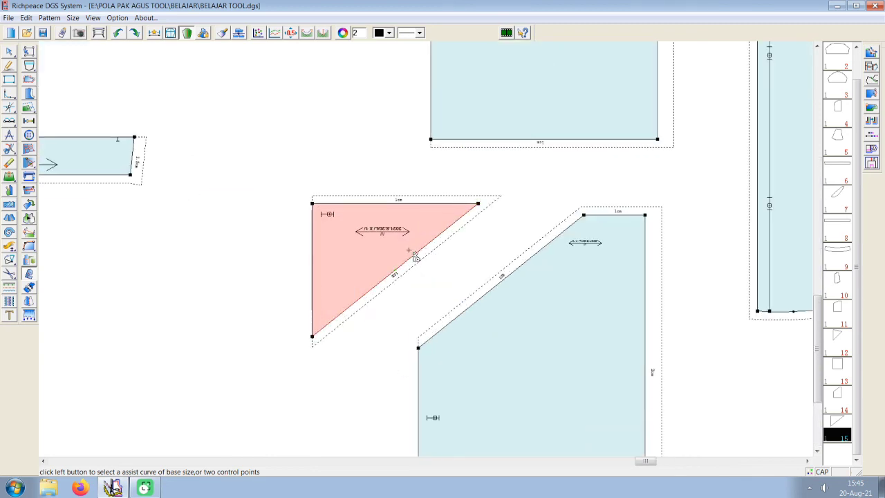
left_click(410, 257)
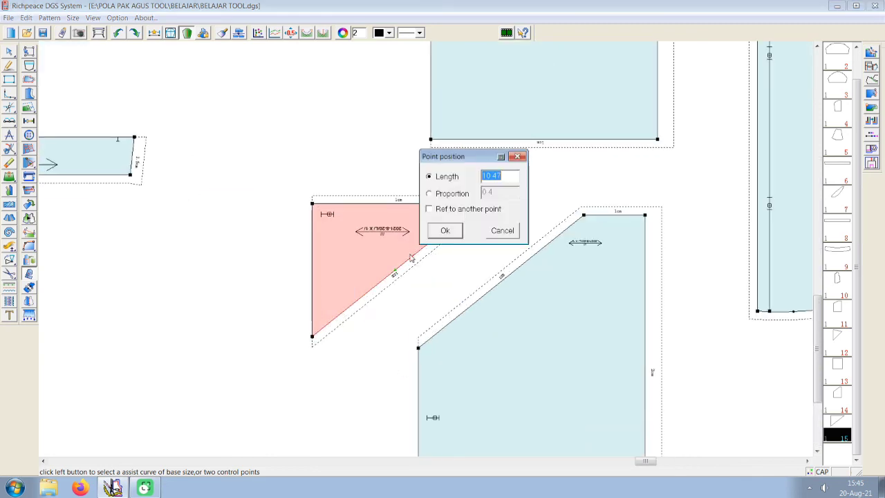
left_click(446, 231)
left_click(478, 206)
left_click(583, 215)
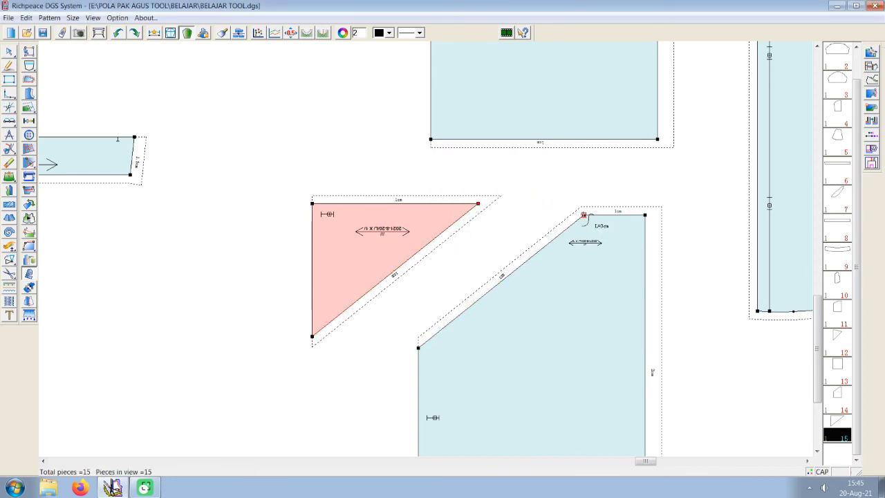
left_click(509, 247)
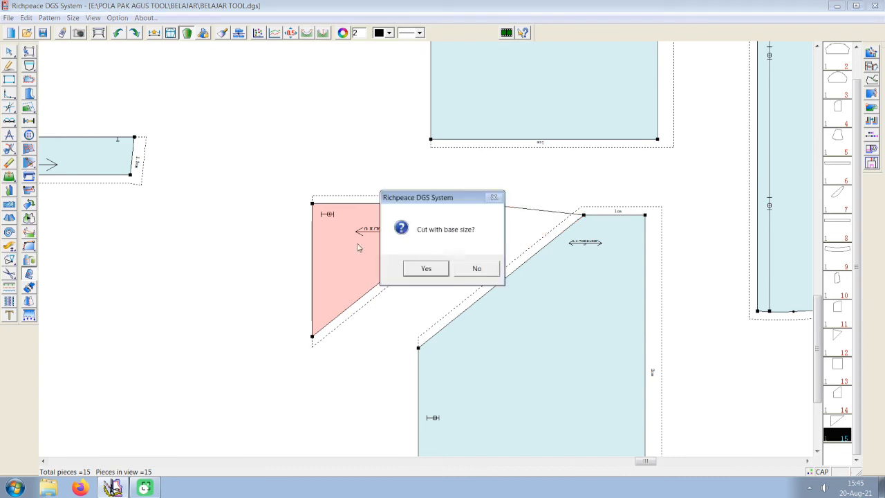
left_click(476, 268)
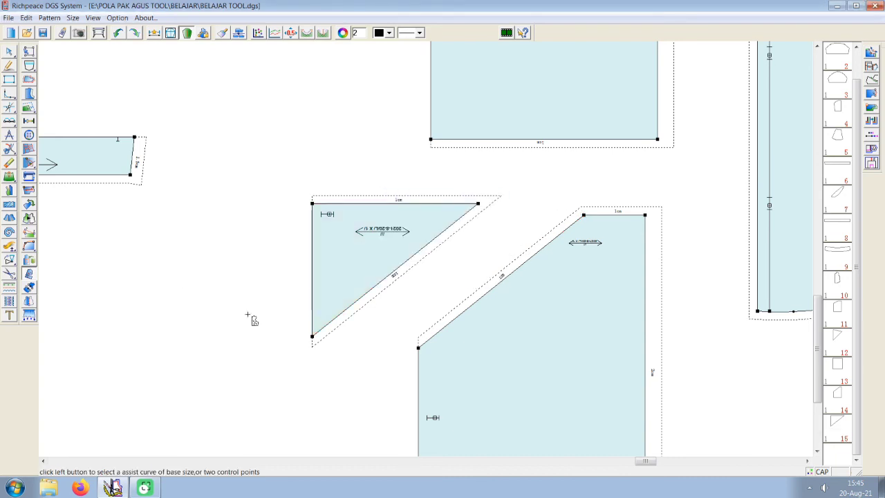
- Join the triangle's diagonal edge onto the lower piece's diagonal to form a rectangle
left_click(32, 290)
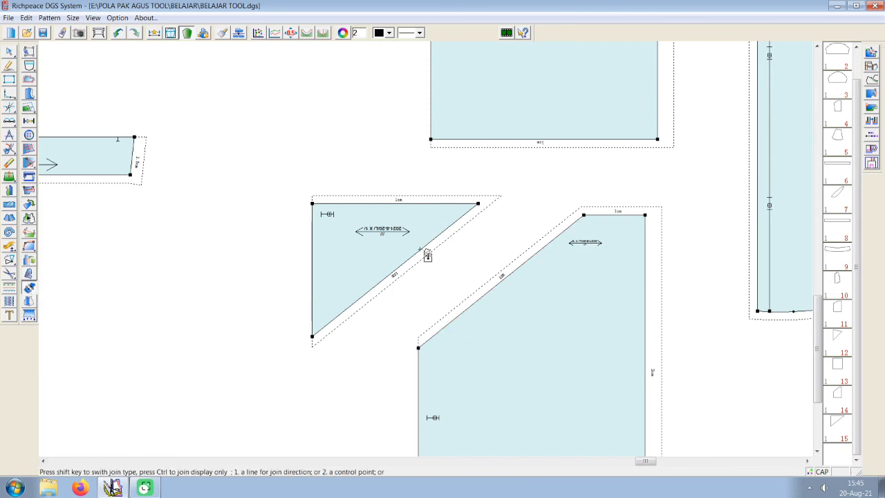
left_click(497, 293)
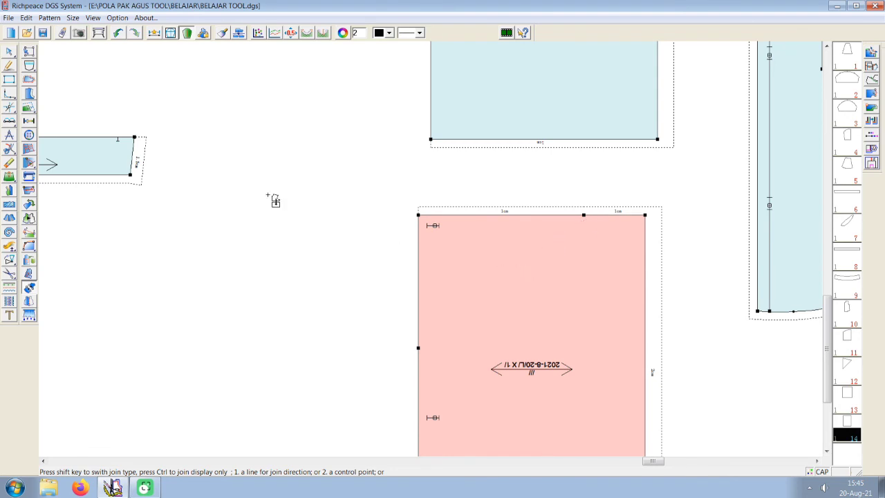
left_click(118, 35)
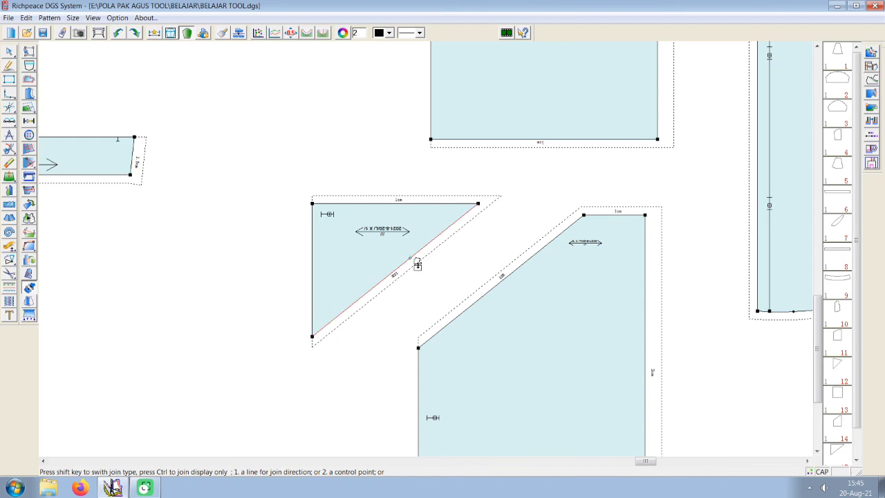
left_click(417, 264)
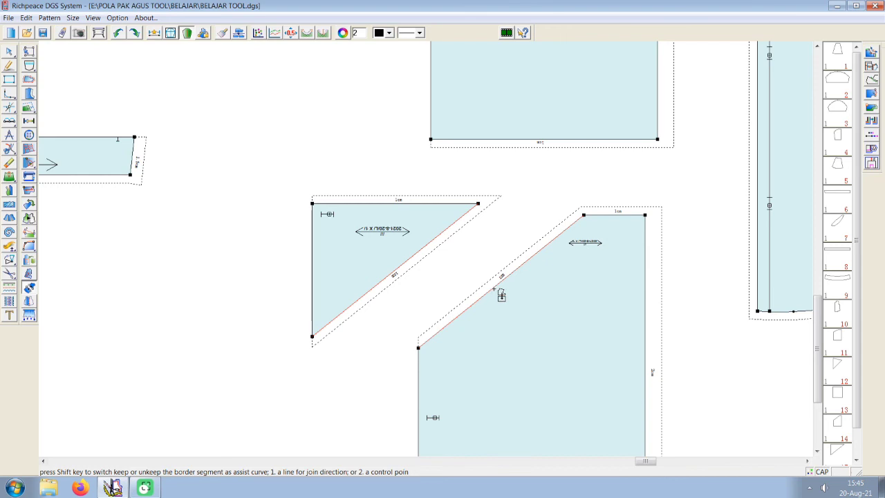
left_click(495, 289)
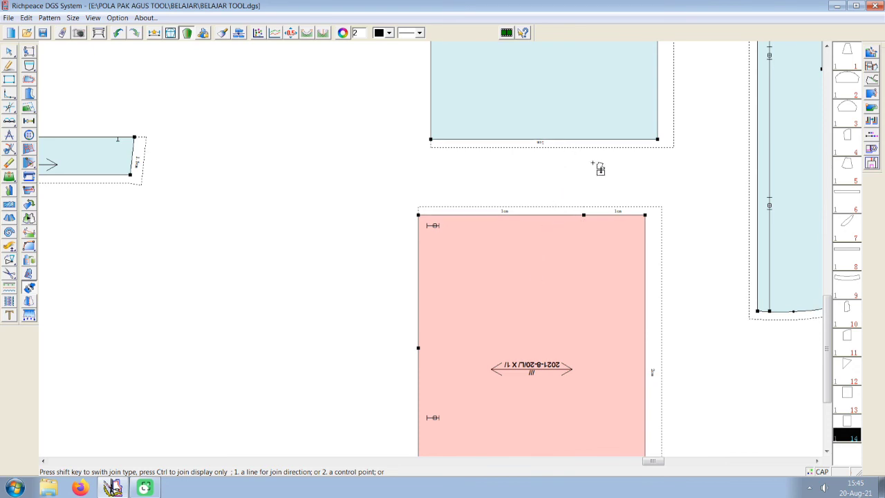
- Attach the upper piece, settling on its bottom-right corner after two undone attempts
left_click(660, 144)
left_click(648, 216)
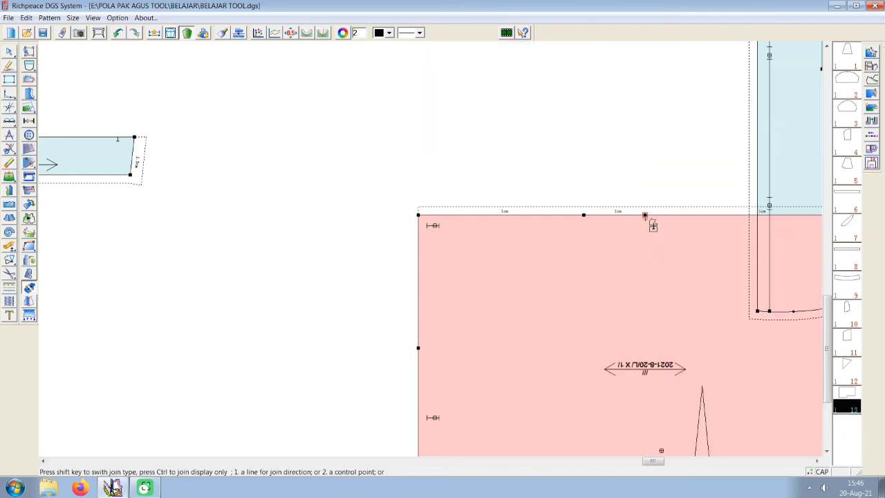
scroll(449, 291, "down", 2)
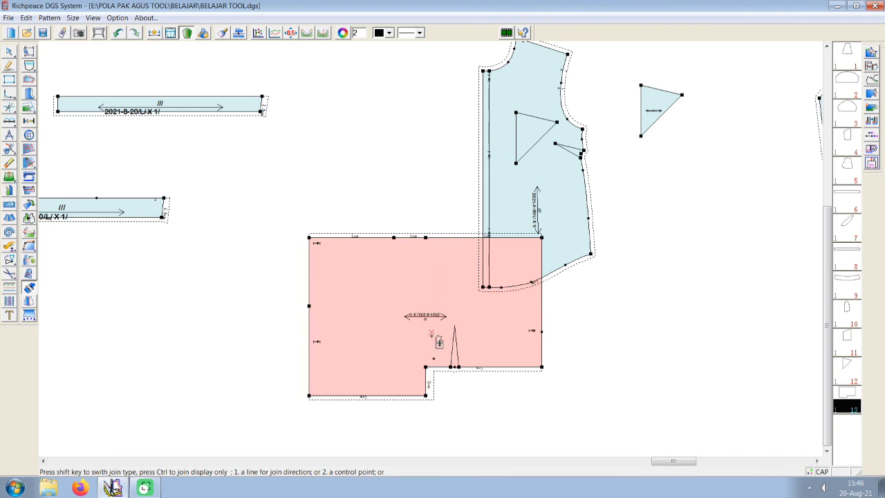
left_click(122, 34)
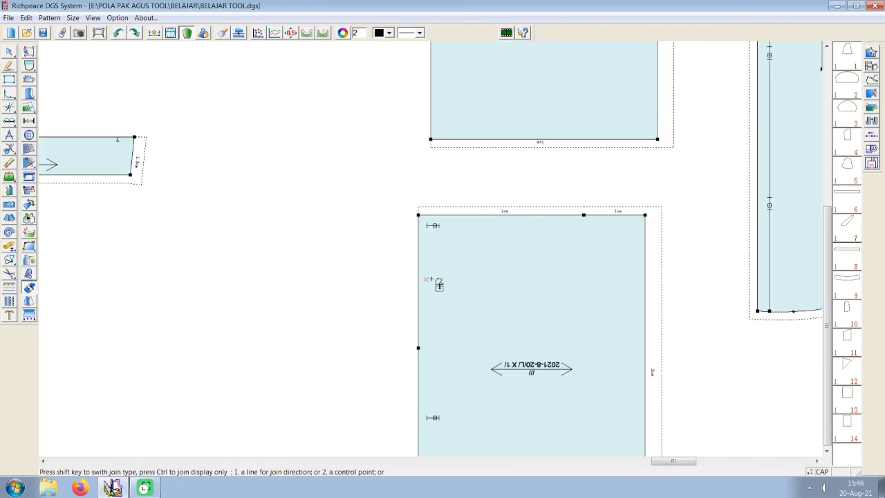
left_click(430, 139)
left_click(412, 217)
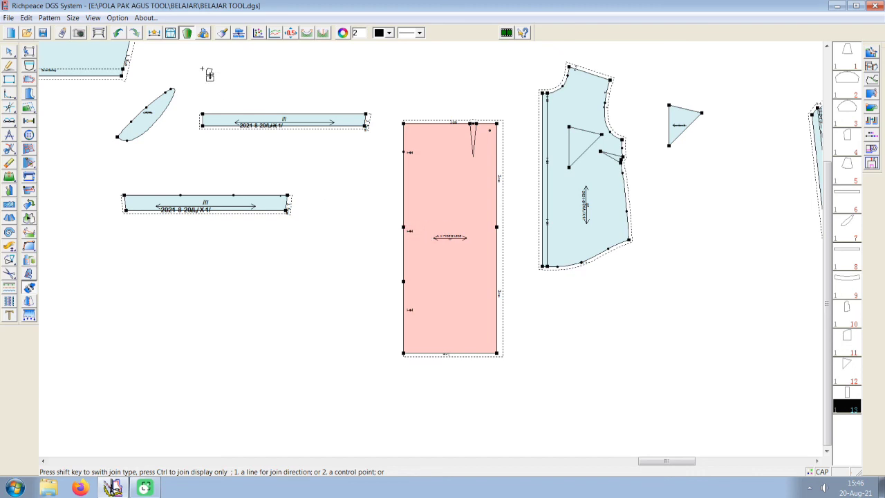
left_click(118, 32)
left_click(656, 139)
left_click(429, 217)
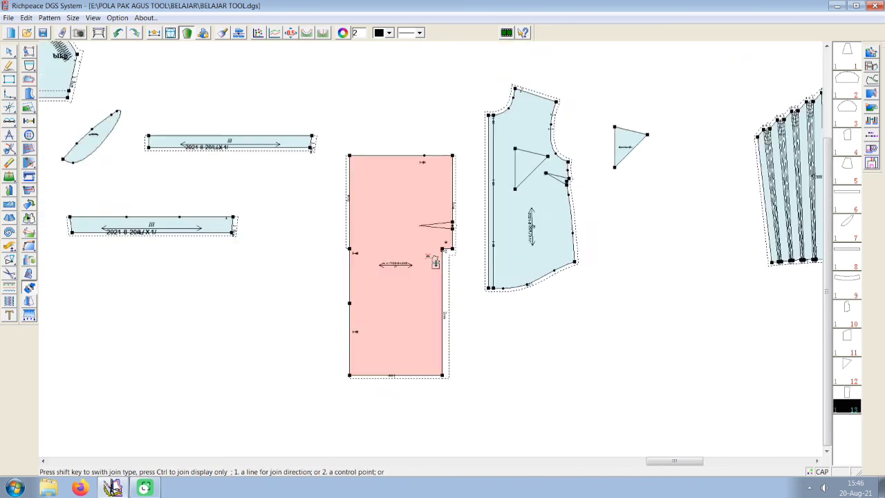
scroll(435, 262, "up", 2)
scroll(435, 263, "down", 1)
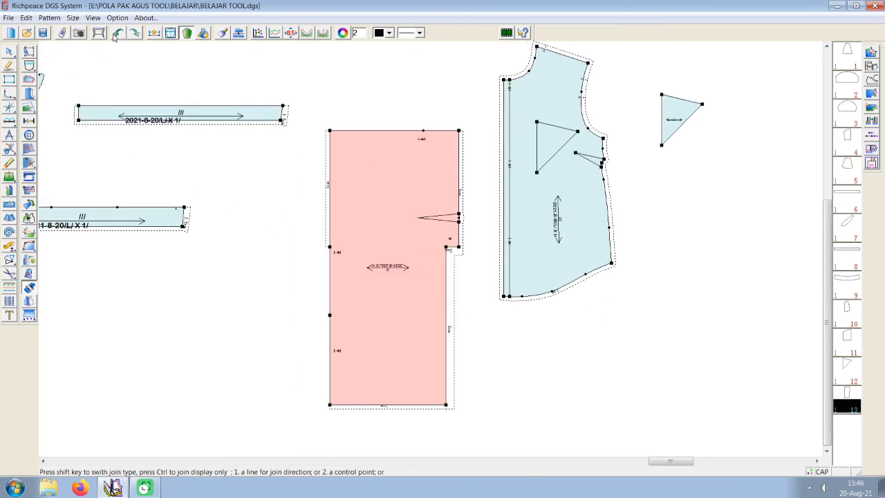
- Undo the last join to separate the pieces, then zoom in on the arched collar piece
left_click(118, 33)
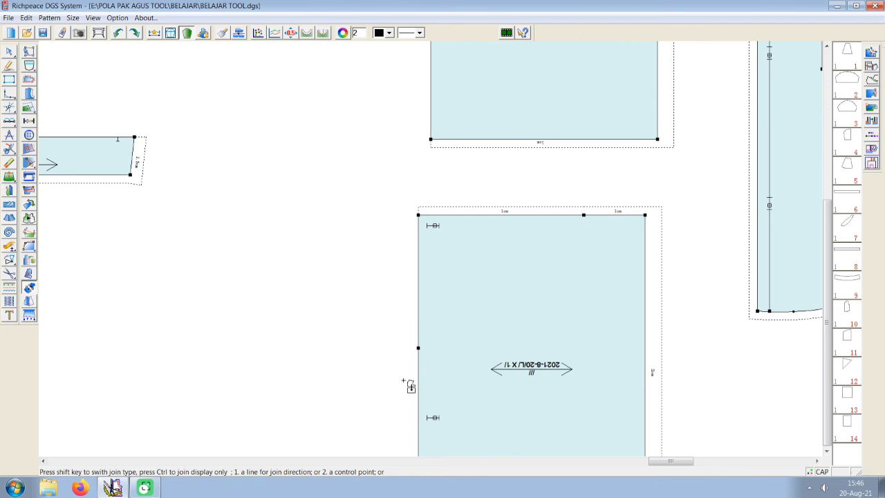
scroll(442, 253, "down", 2)
scroll(458, 253, "down", 1)
scroll(459, 253, "up", 1)
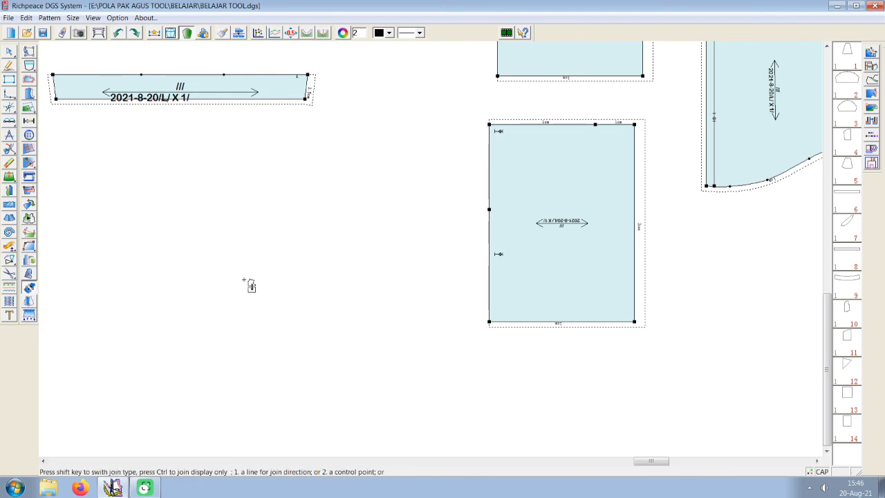
scroll(578, 221, "down", 3)
scroll(434, 255, "down", 2)
scroll(433, 256, "down", 2)
scroll(432, 257, "up", 2)
scroll(235, 205, "up", 2)
scroll(429, 229, "up", 2)
scroll(426, 229, "up", 1)
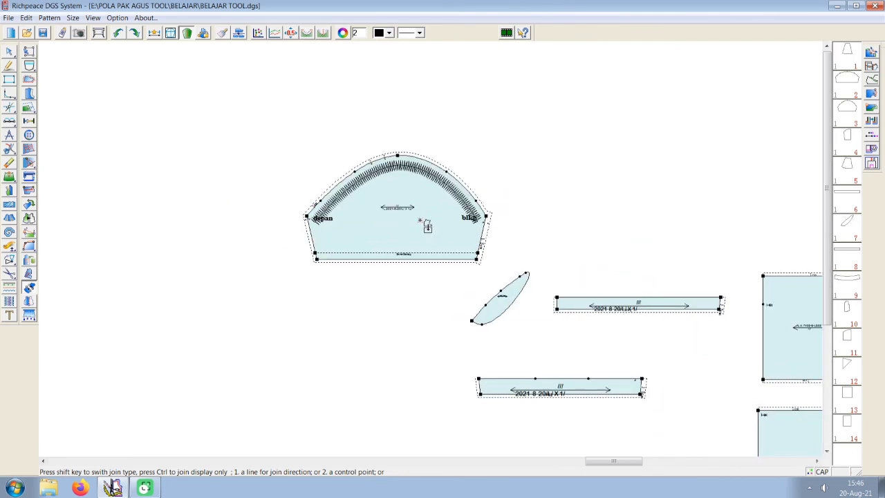
right_click(473, 133)
- Divide the arched collar from its top point to its bottom edge, with base size and default seams
left_click(498, 138)
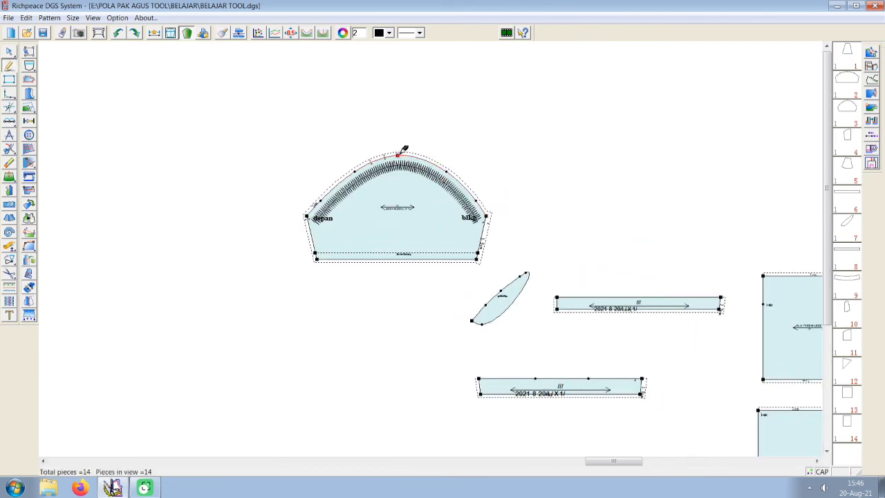
left_click(29, 259)
left_click(397, 154)
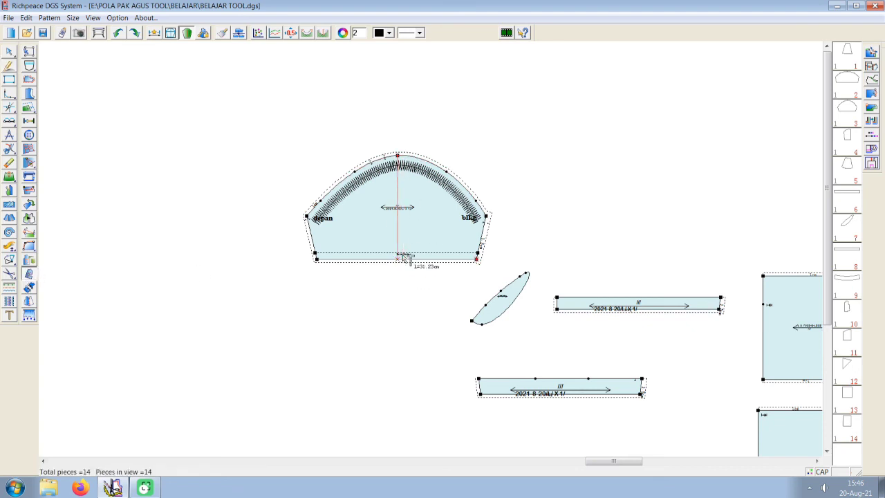
left_click(404, 258)
left_click(426, 269)
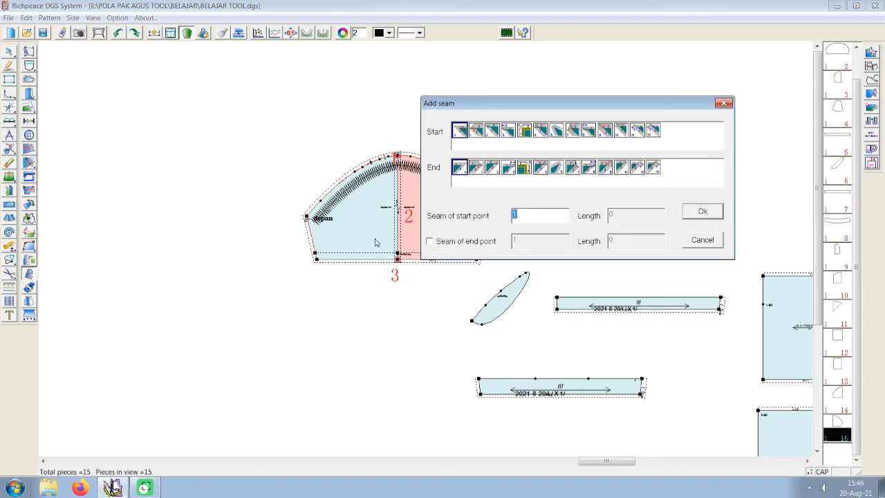
left_click(701, 214)
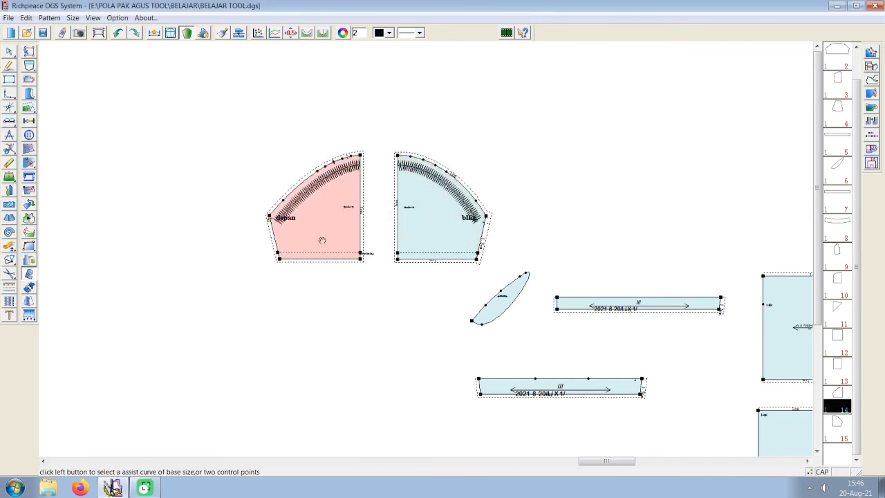
scroll(434, 237, "up", 2)
scroll(434, 238, "up", 1)
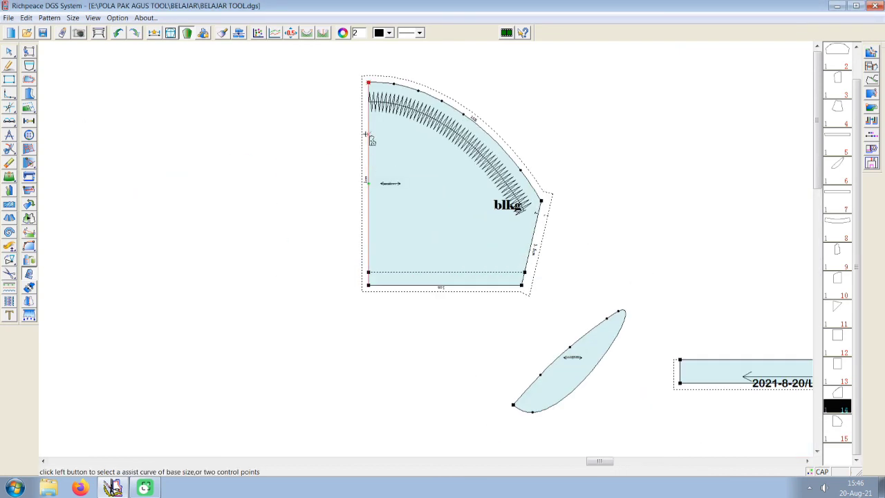
scroll(426, 209, "down", 3)
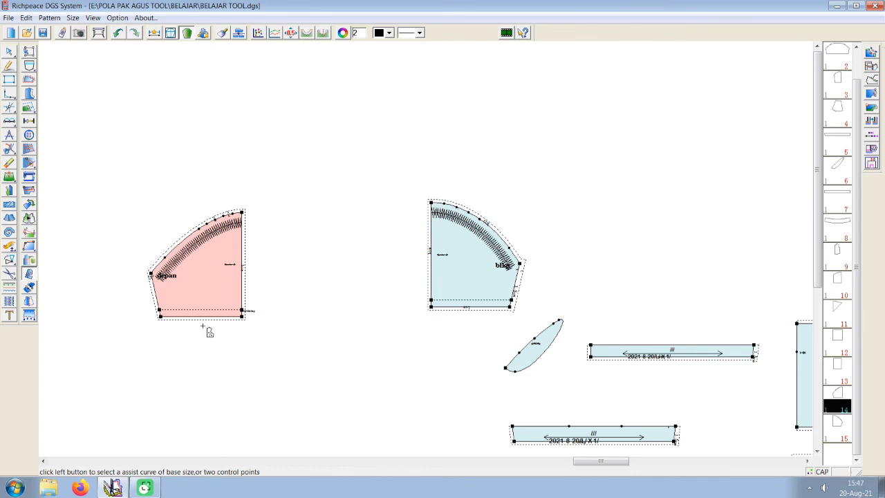
- Mirror the blkg half about its straight edge and switch symmetry type with Shift
left_click(28, 301)
left_click(431, 279)
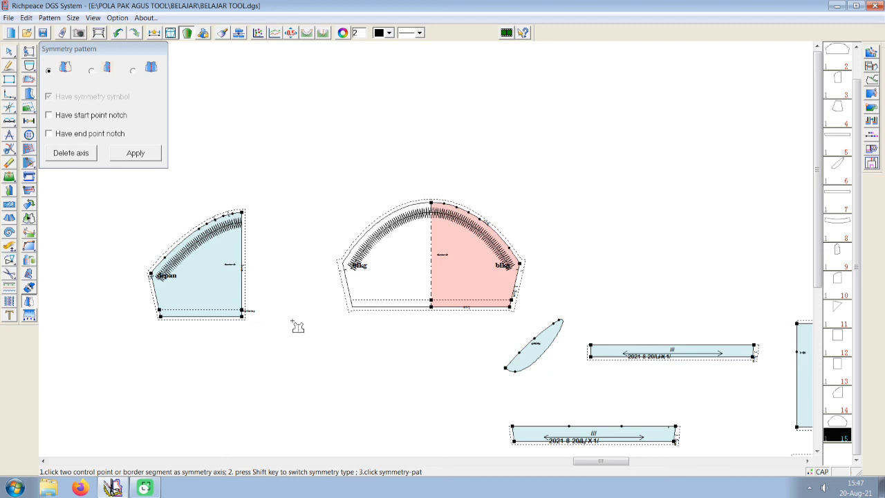
key("shift")
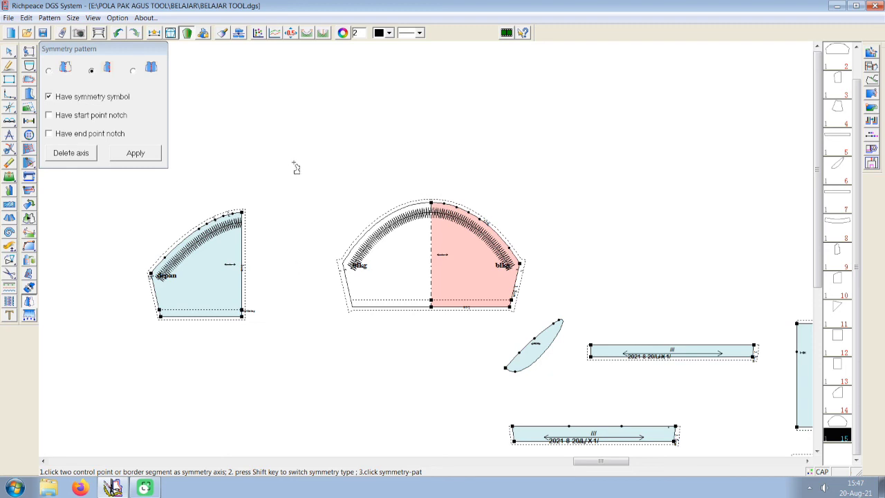
left_click(242, 263)
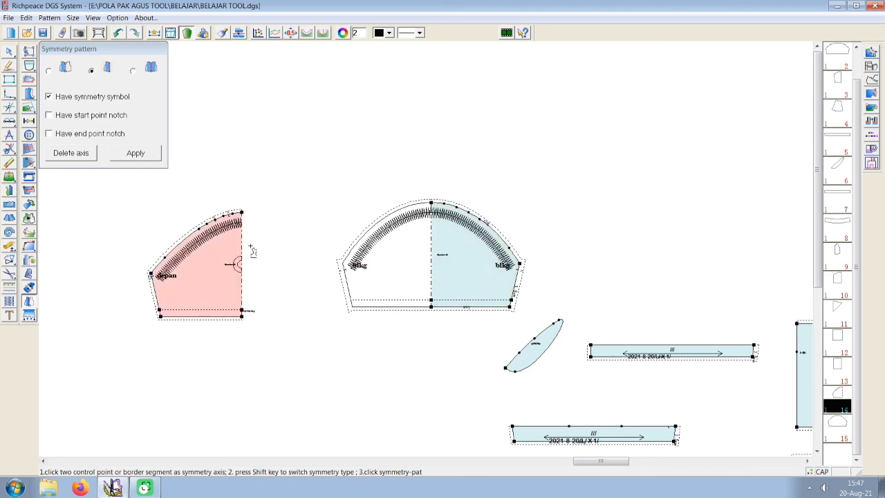
- Reselect the blkg half, change the symmetry type again, and undo the mirror
scroll(235, 286, "up", 3)
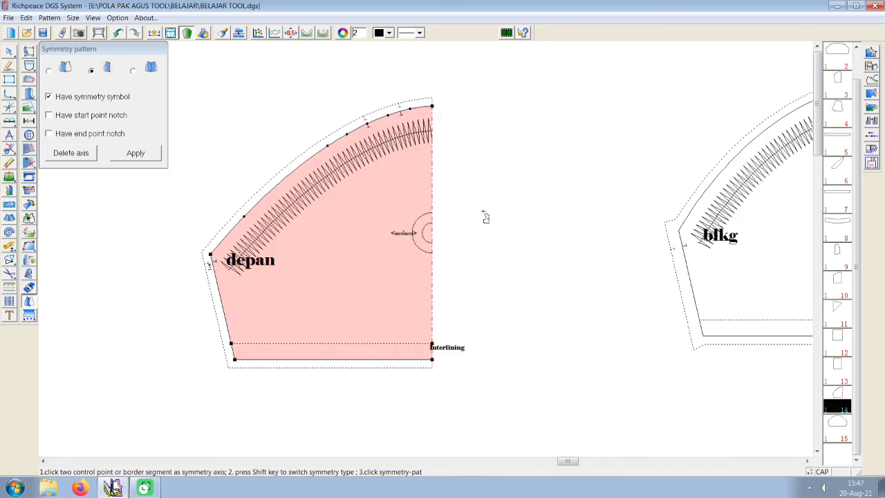
scroll(612, 250, "down", 2)
left_click(573, 238)
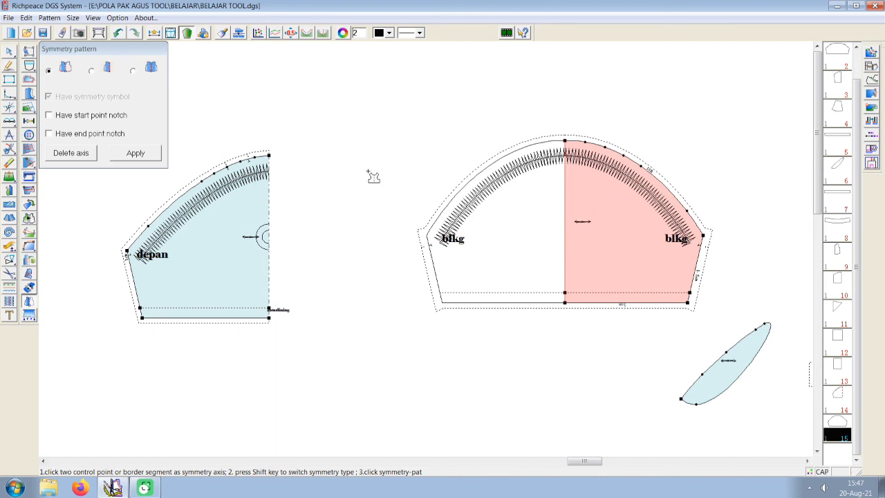
key("shift")
key("shift")
left_click(122, 36)
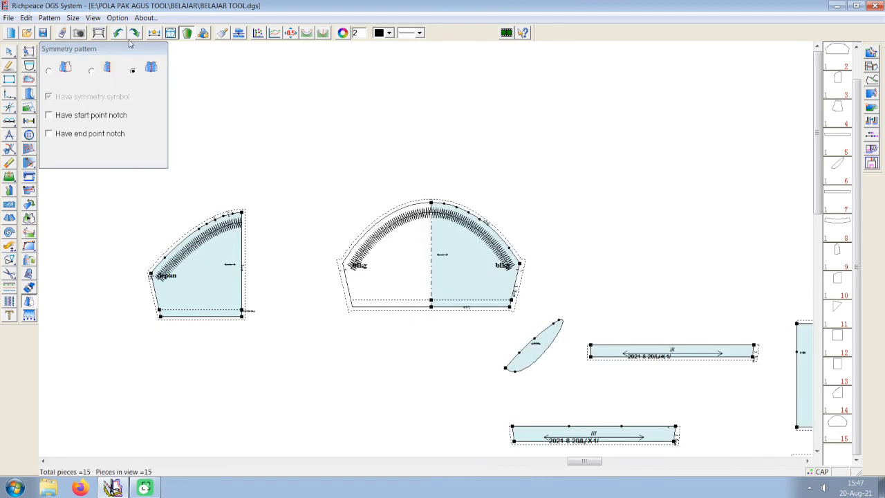
- Re-mirror the blkg half about its left edge using the first symmetry type, then finish
left_click(117, 33)
scroll(430, 239, "up", 2)
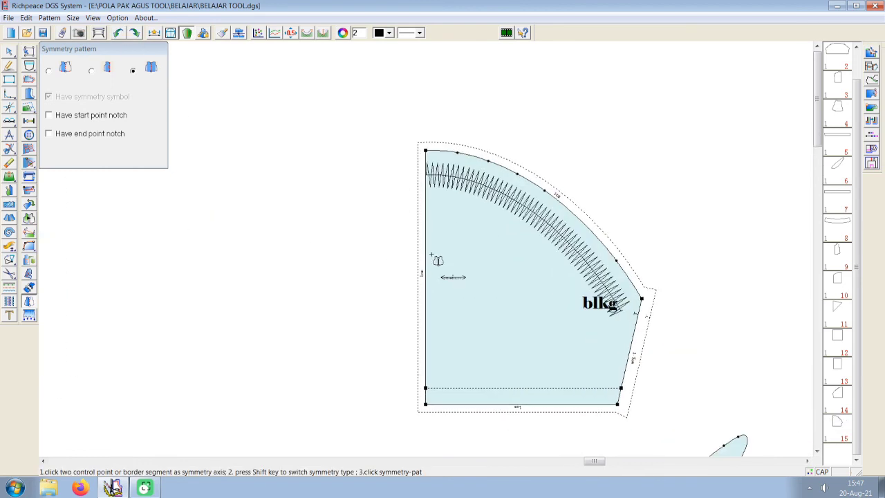
left_click(425, 247)
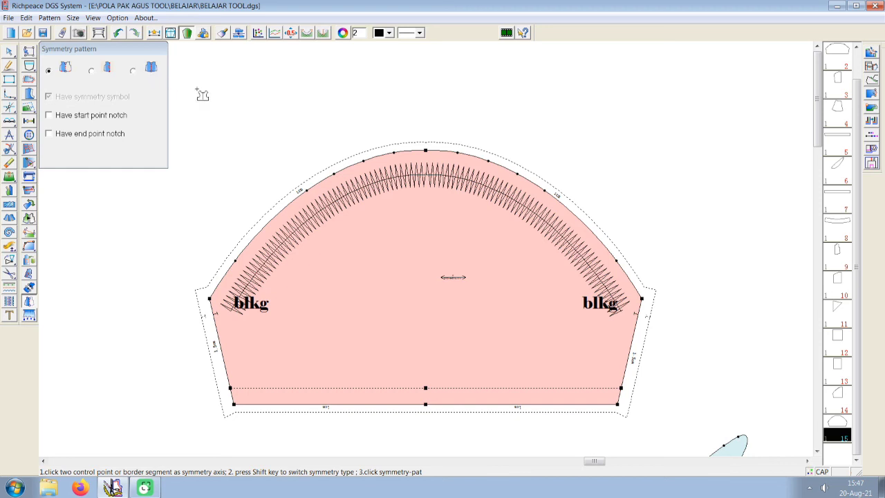
left_click(91, 71)
left_click(132, 71)
left_click(49, 72)
right_click(440, 136)
left_click(446, 152)
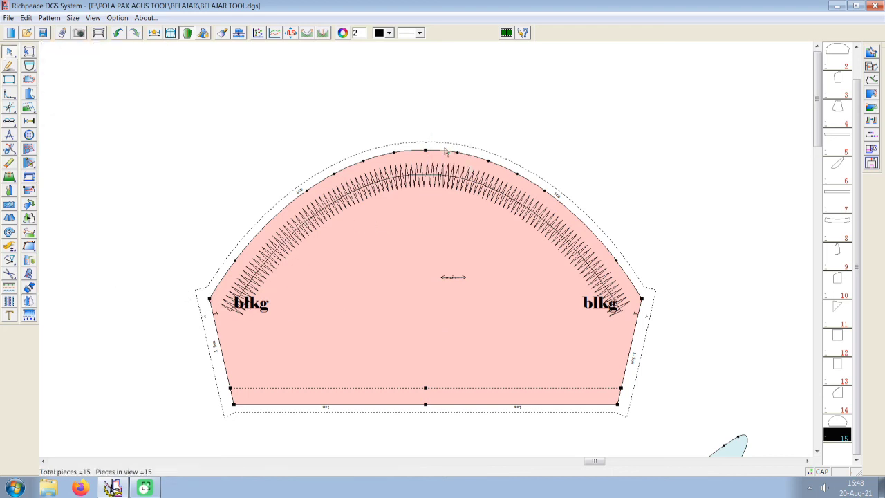
scroll(424, 251, "down", 3)
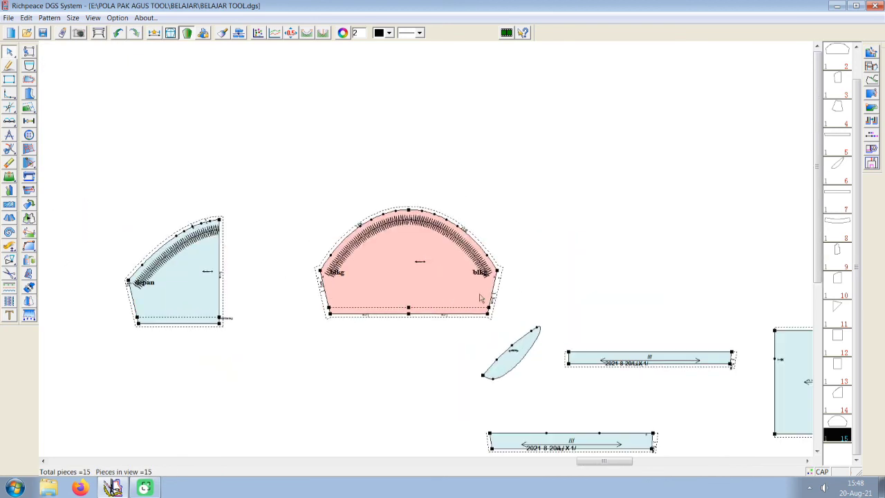
scroll(480, 297, "down", 2)
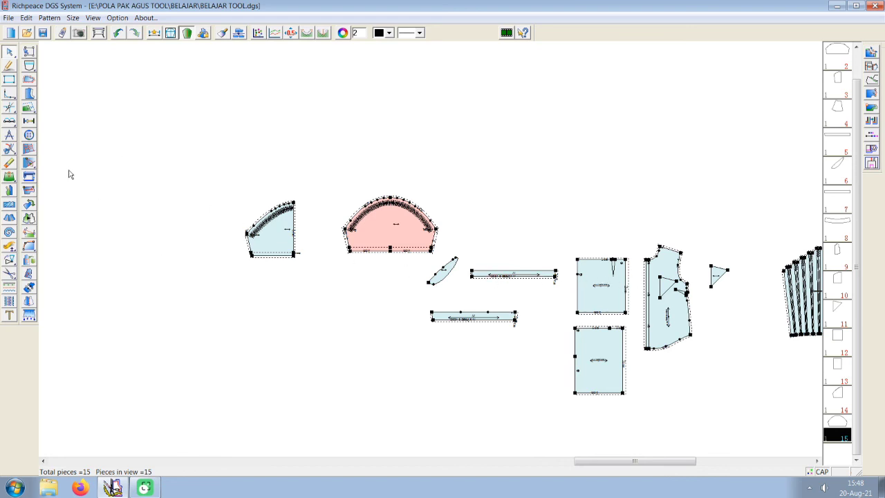
- Choose Move and rotate adjust (N) from the Modify tool flyout
left_click(9, 52)
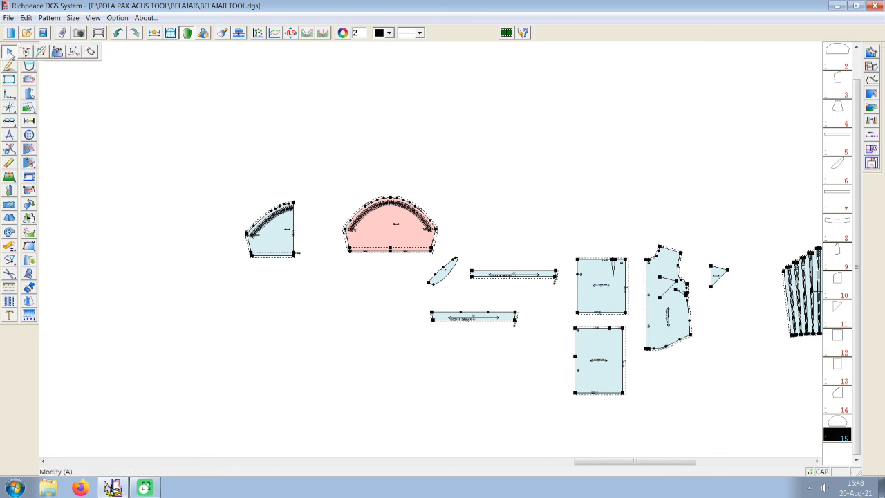
left_click(26, 52)
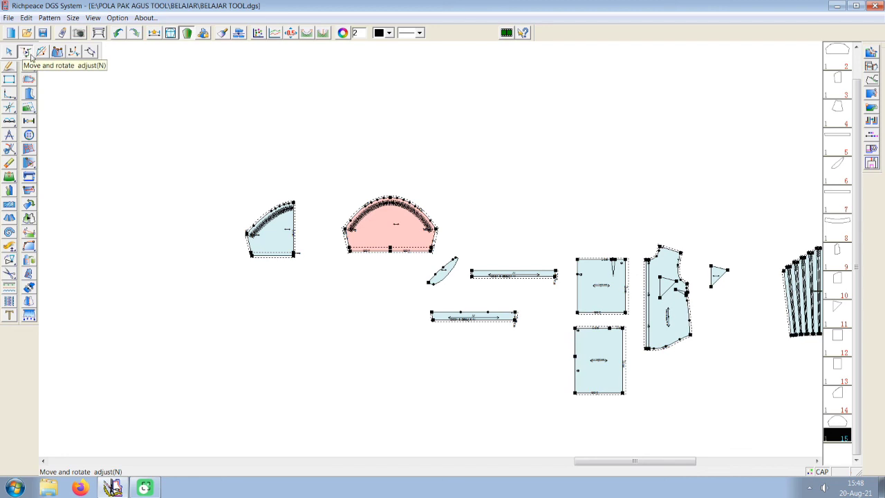
- Activate the move-and-rotate curve adjustment tool and zoom out over the pattern pieces
left_click(30, 55)
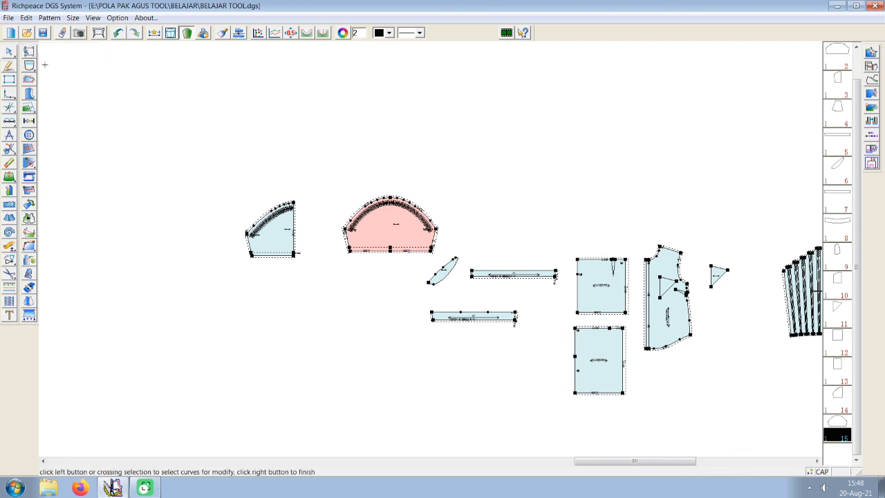
scroll(424, 258, "down", 2)
scroll(425, 245, "down", 2)
scroll(346, 254, "down", 1)
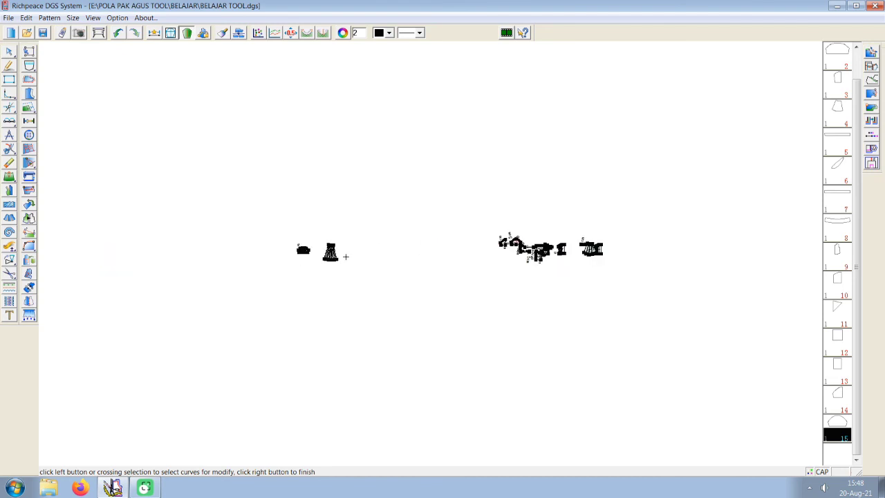
scroll(447, 154, "up", 1)
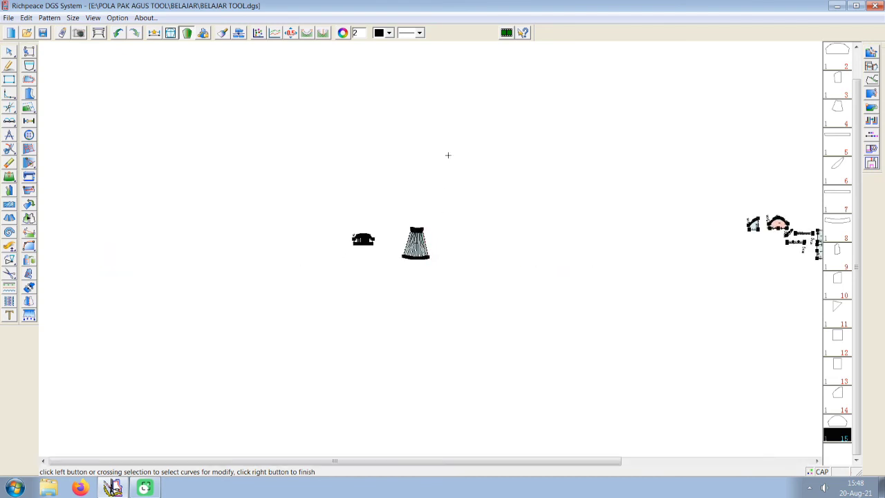
- Toggle Display/Hide Design Line until the bodice, skirt, curved band and ring drafts show
left_click(172, 33)
scroll(440, 255, "up", 2)
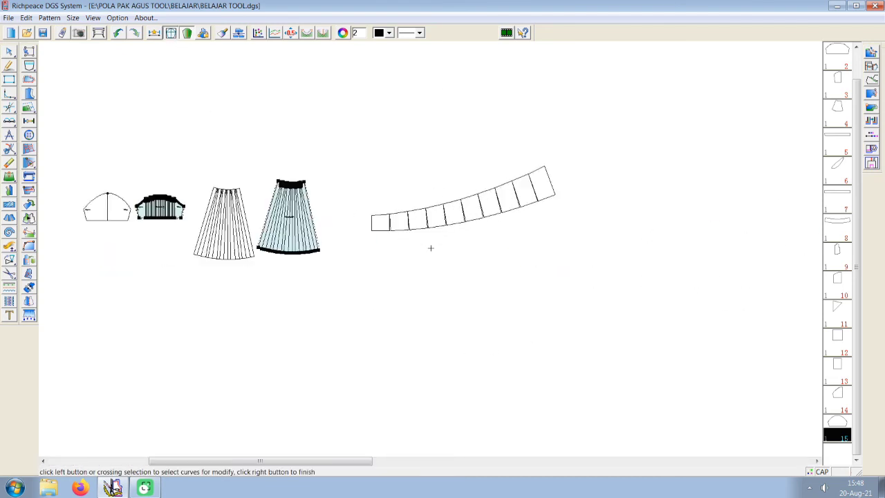
scroll(431, 247, "down", 2)
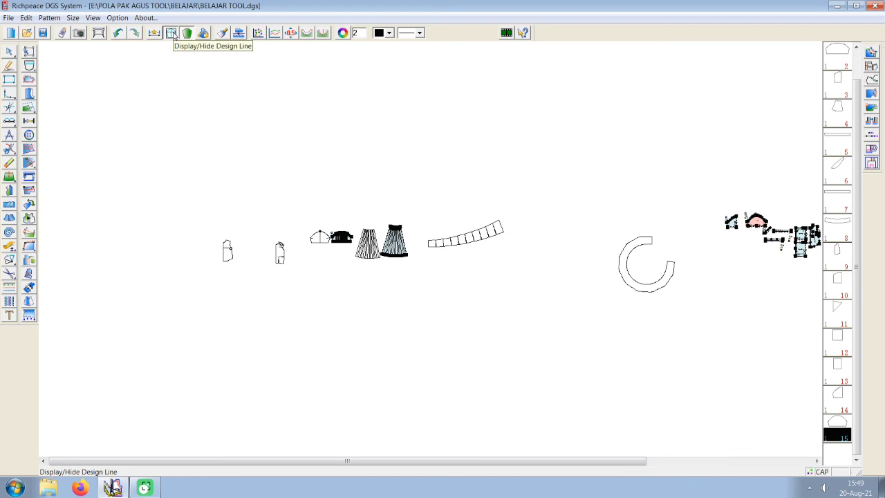
left_click(172, 34)
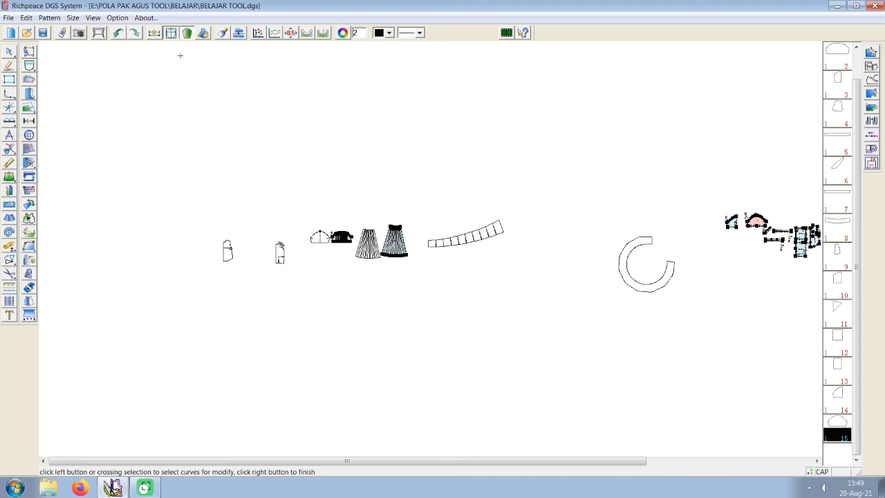
left_click(172, 34)
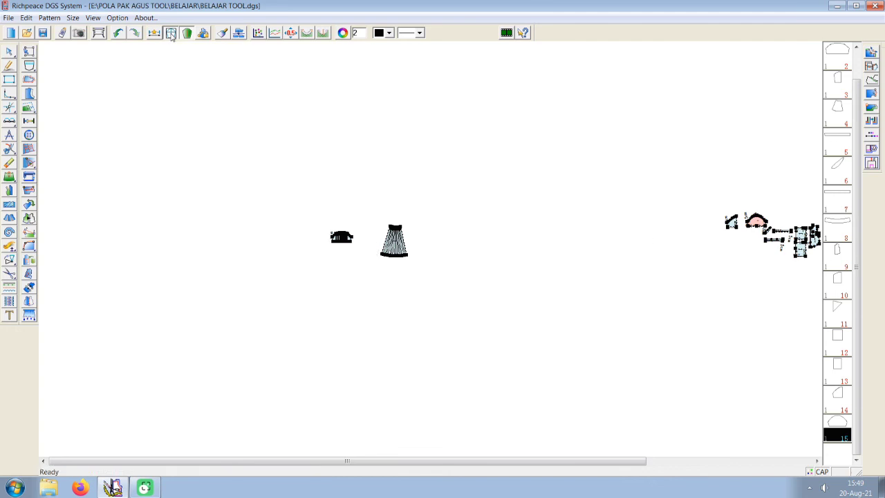
left_click(187, 34)
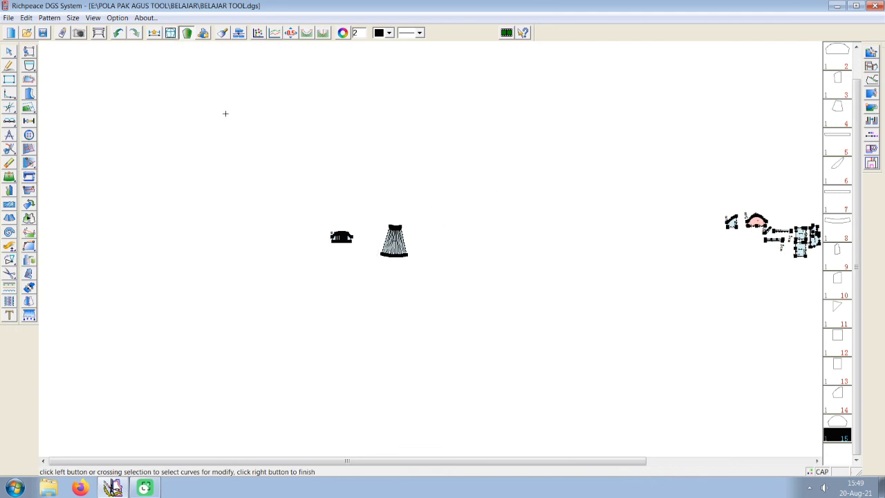
left_click(172, 34)
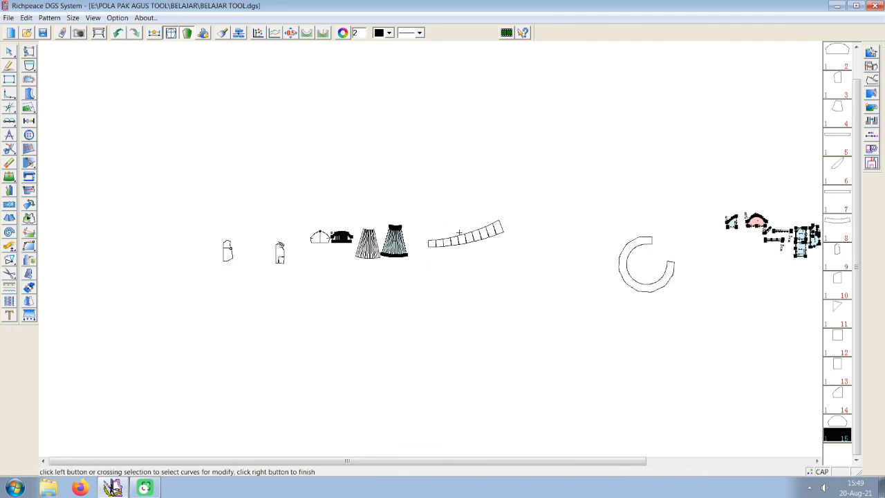
scroll(426, 273, "up", 2)
scroll(446, 256, "up", 2)
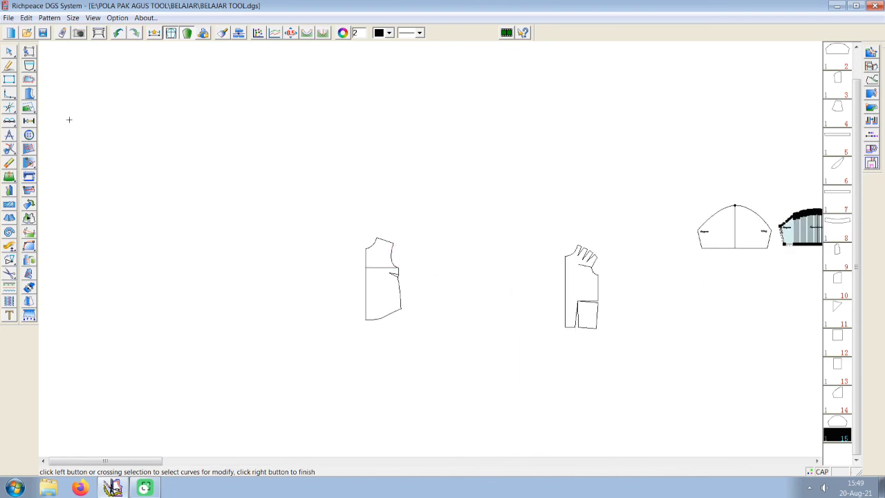
mouse_move(25, 52)
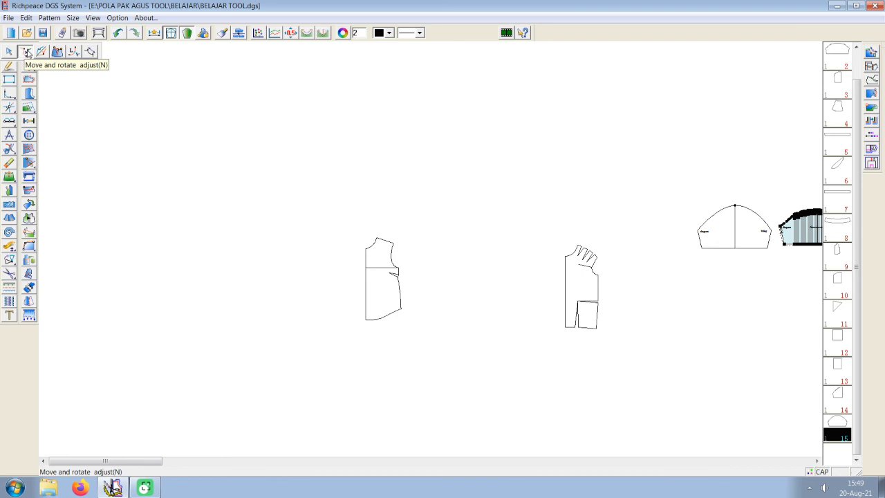
left_click(28, 53)
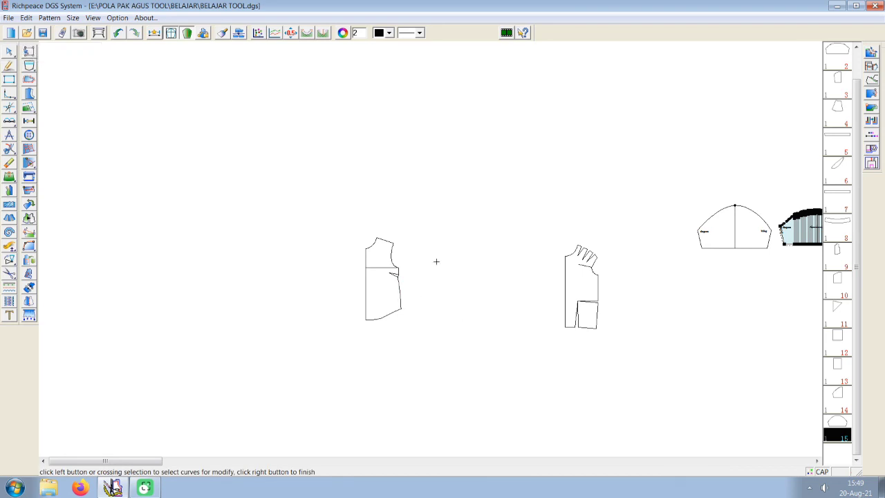
scroll(389, 274, "up", 1)
scroll(425, 249, "up", 1)
left_click(420, 206)
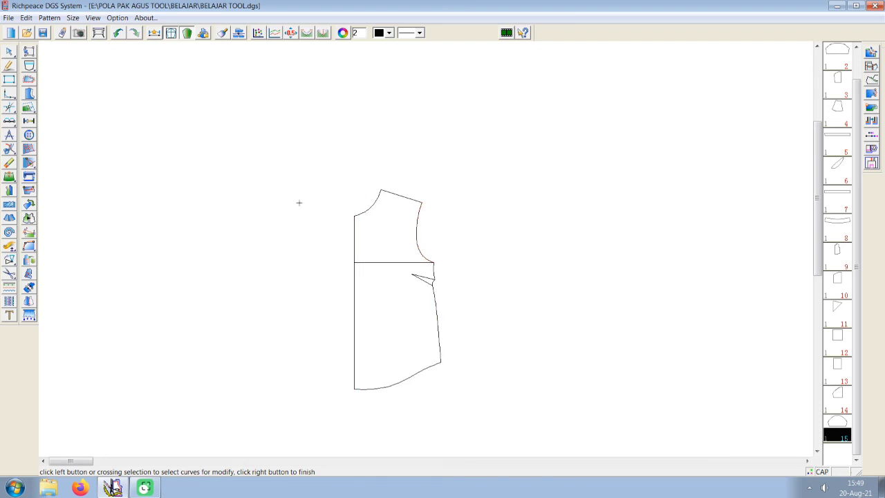
scroll(424, 247, "down", 1)
scroll(424, 246, "down", 1)
left_click(341, 187)
right_click(341, 187)
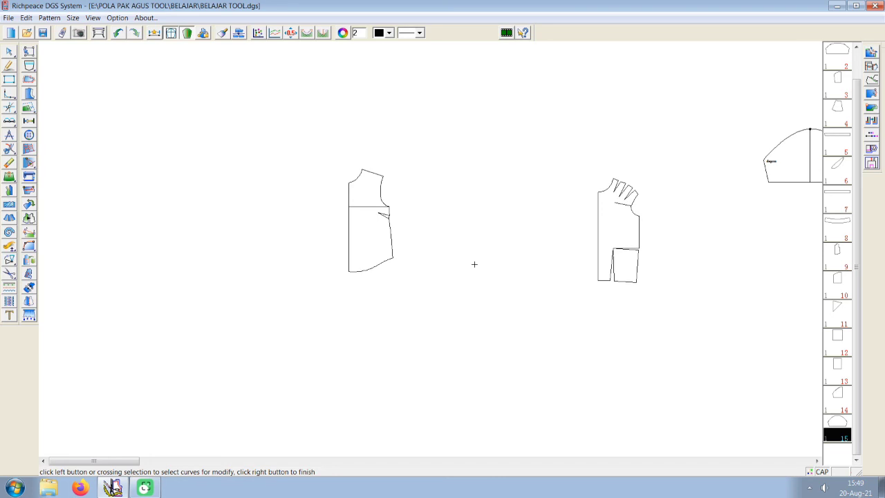
- View the first piece's pattern information: size M, perimeter 144.86 cm, area 1247.29 cm2
left_click(835, 64)
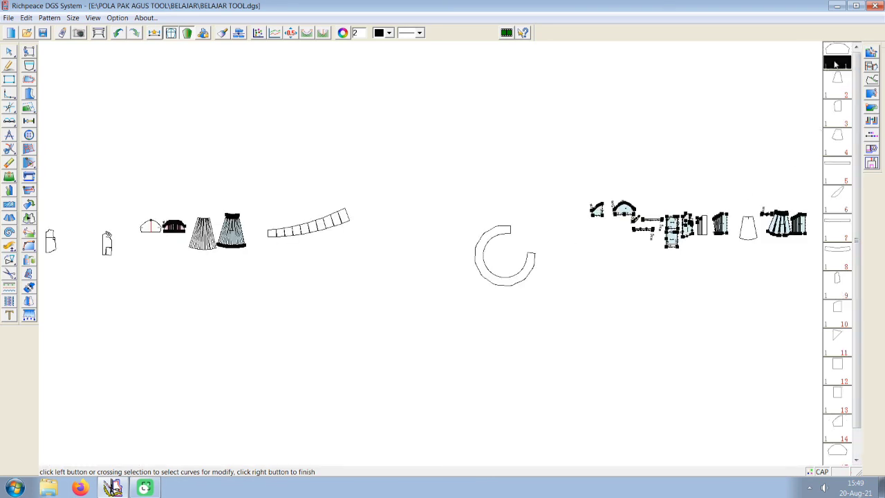
double_click(834, 64)
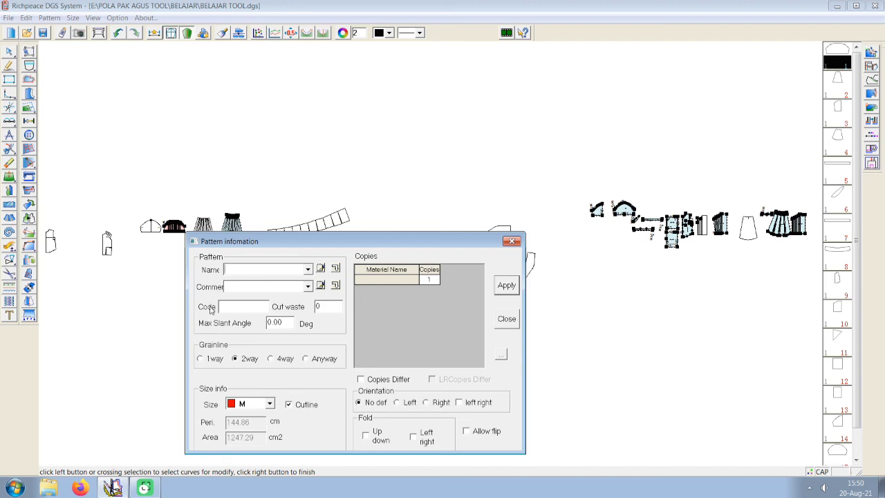
left_click(307, 175)
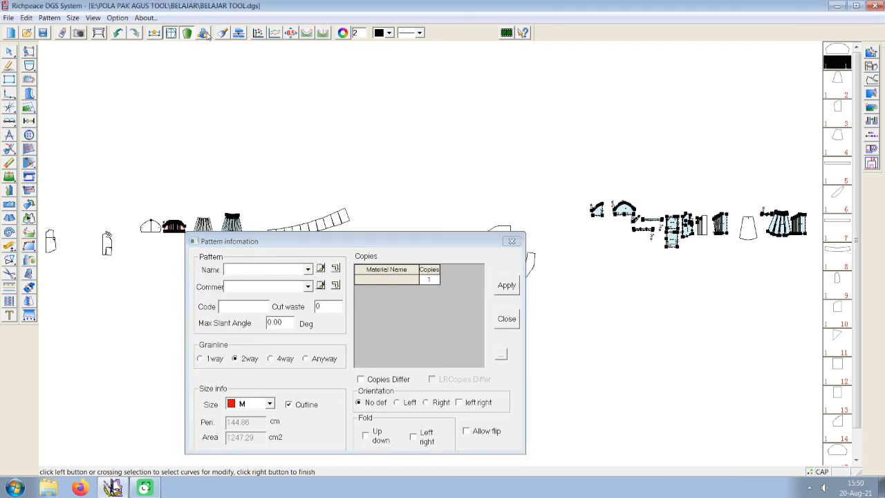